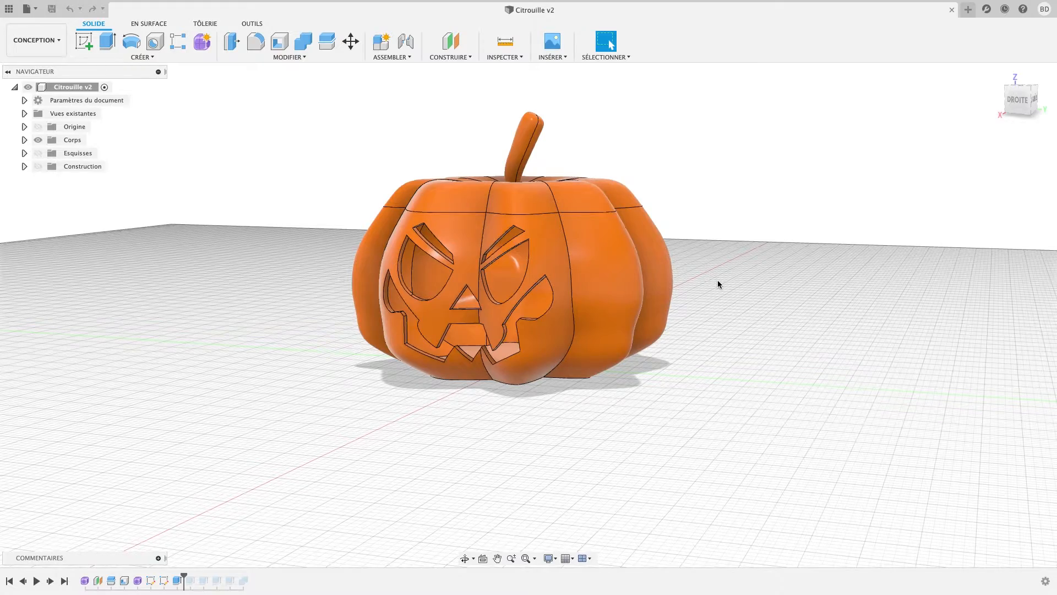
Switch to Safari, open the article "Modéliser une citrouille d'Halloween dans Blender" and locate its lanterneJack.zip download link
mouse_move(718, 284)
shift+middle_down()
mouse_move(746, 277)
mouse_move(729, 284)
shift+middle_up()
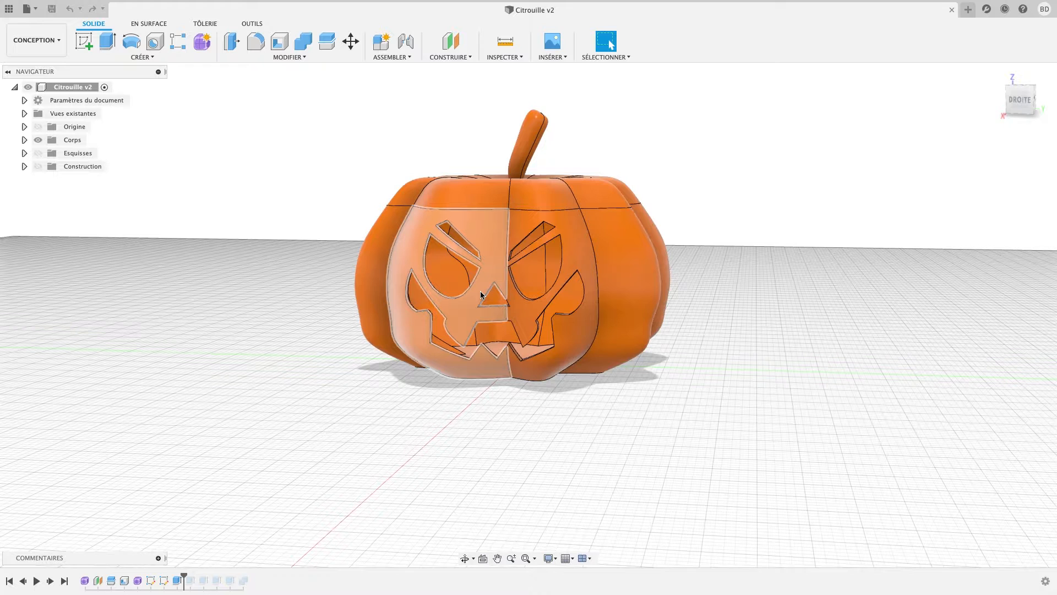
key(ctrl+Left)
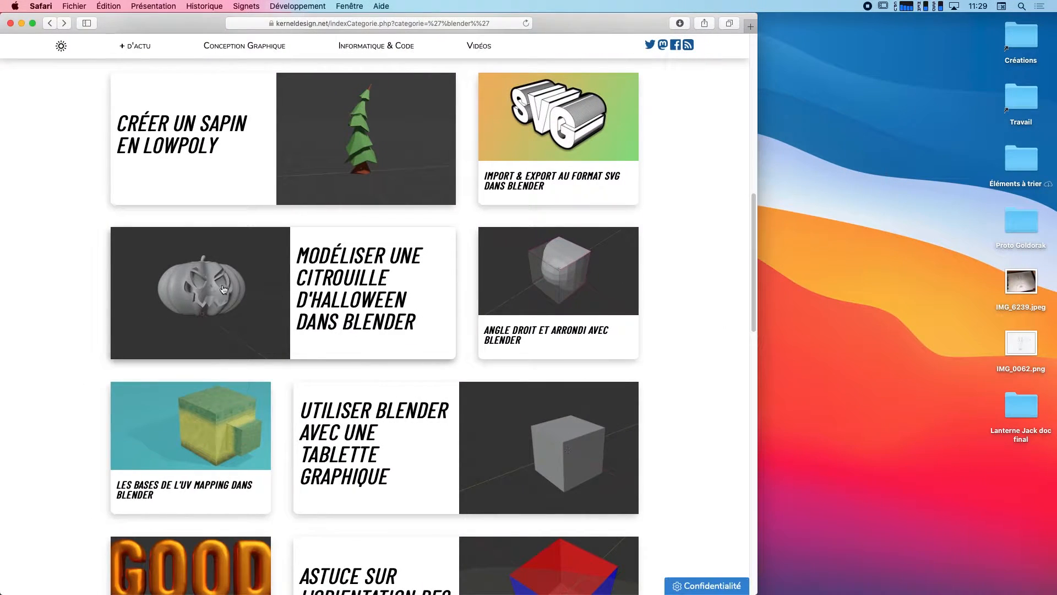
click(348, 291)
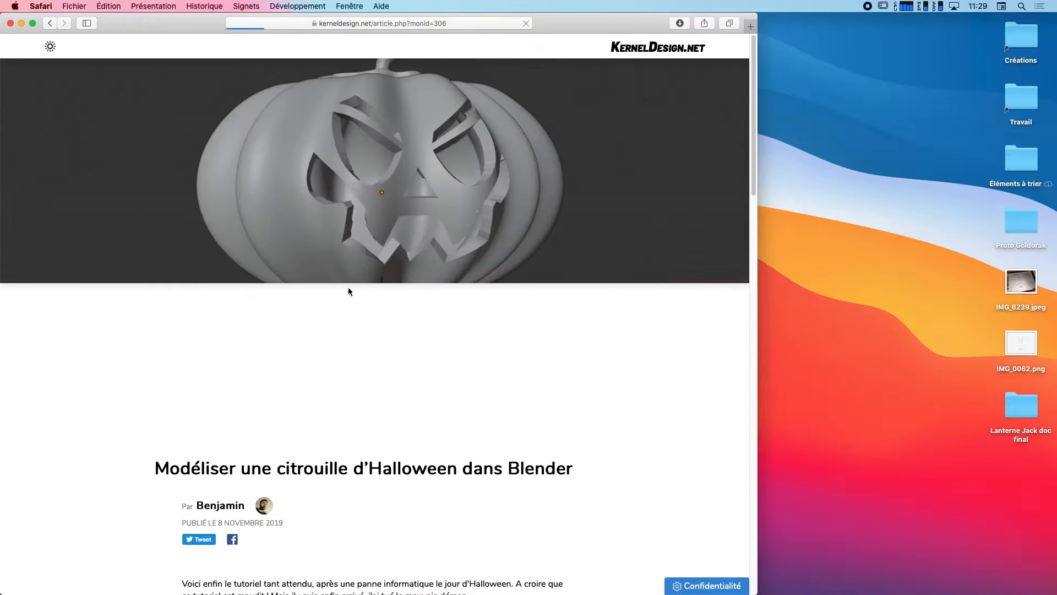
scroll(472, 307, down, 20)
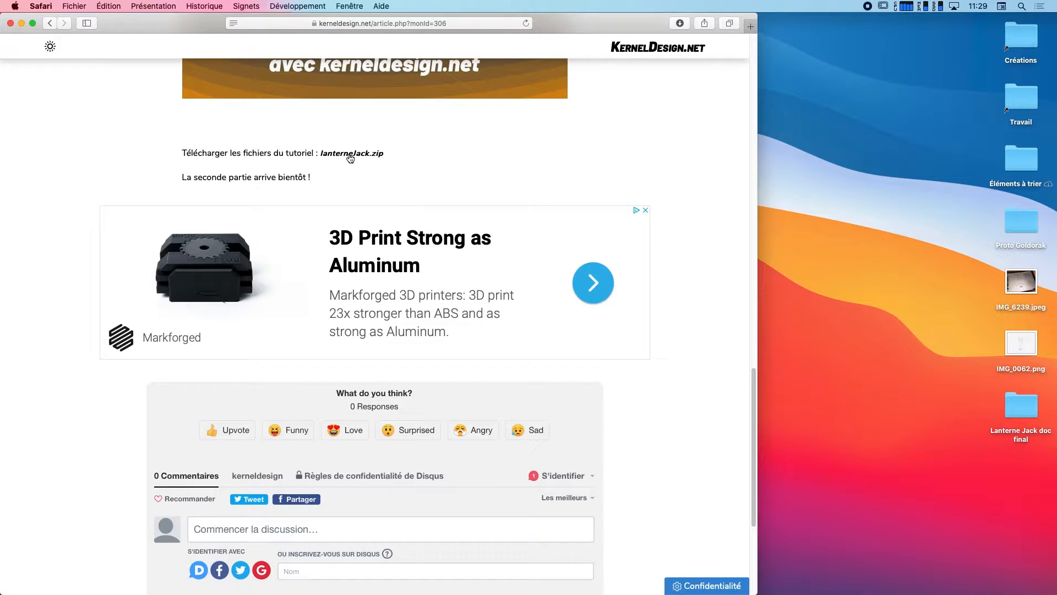
Preview Jack.svg from the "Lanterne Jack doc final" folder, close the folder and switch back to Fusion 360
double_click(1022, 402)
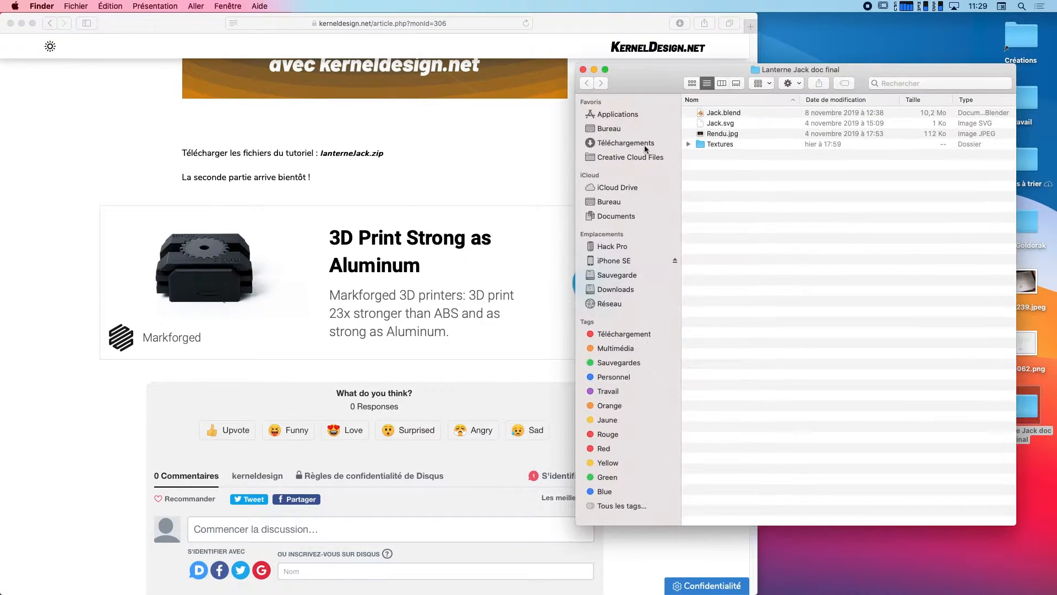
click(720, 123)
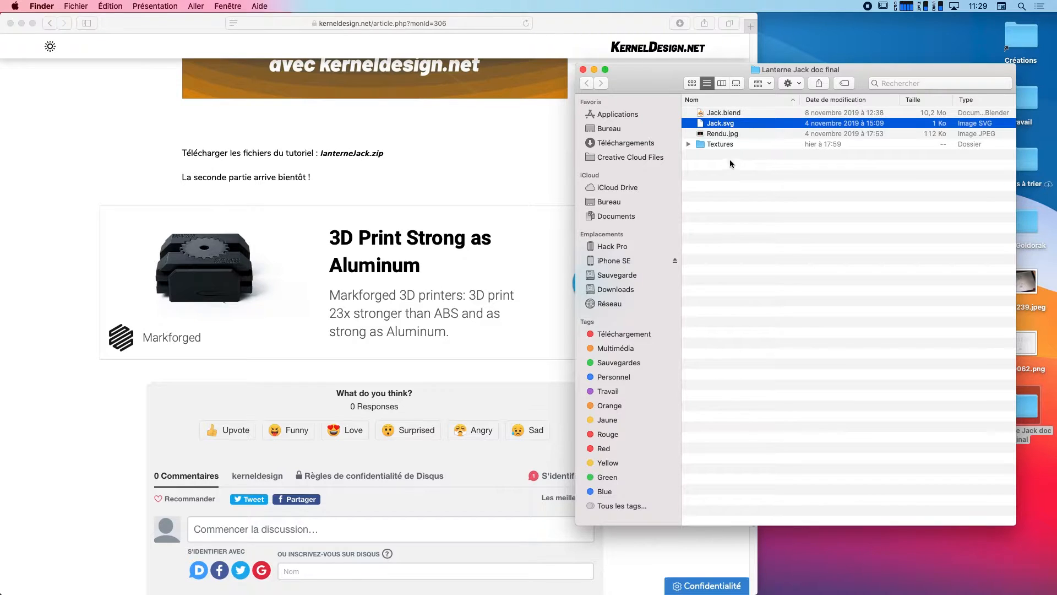
key(space)
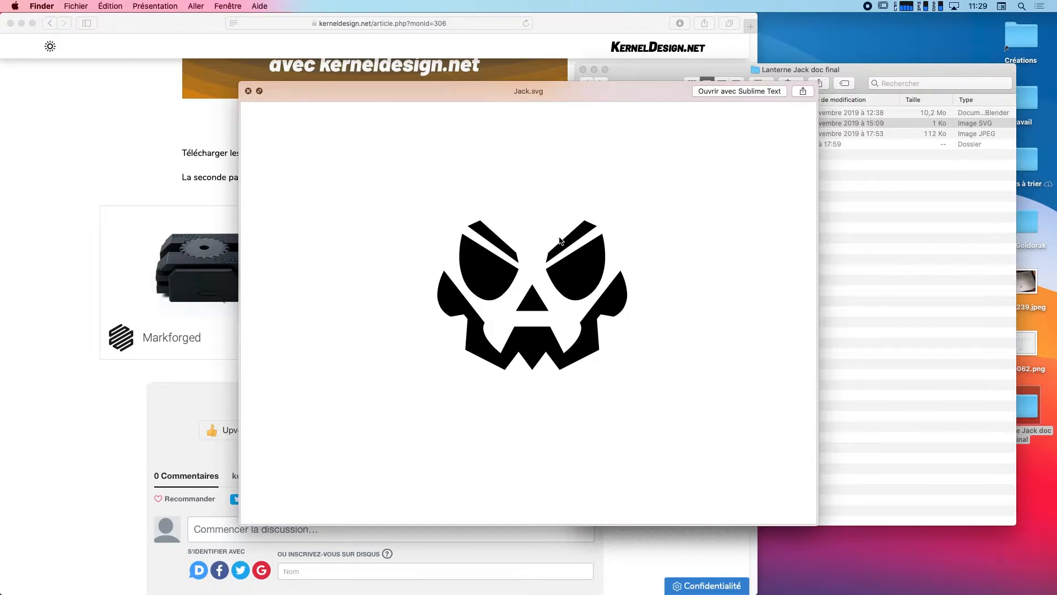
key(space)
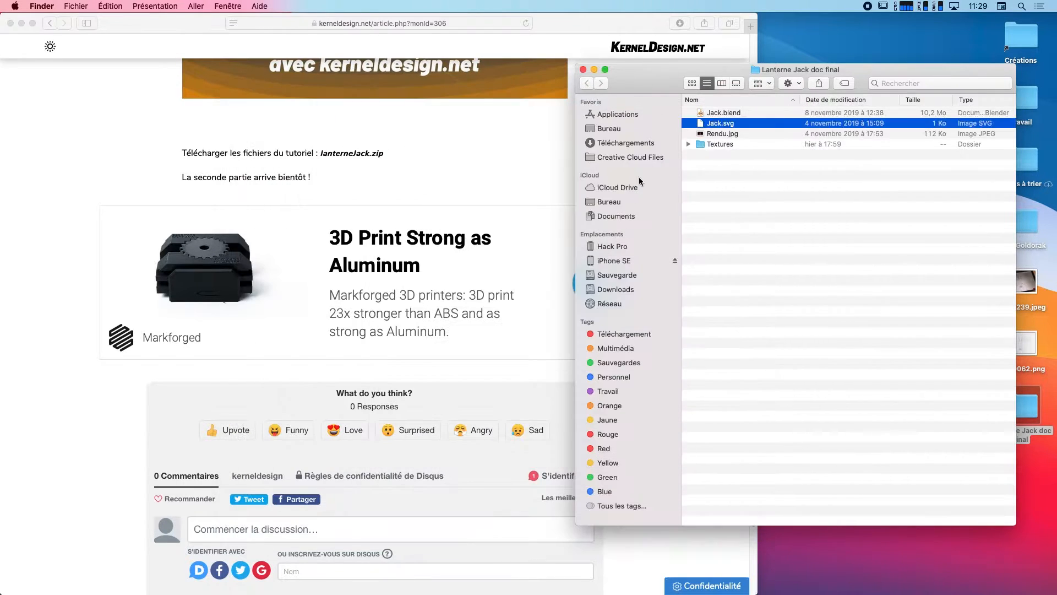
click(583, 68)
key(ctrl+Right)
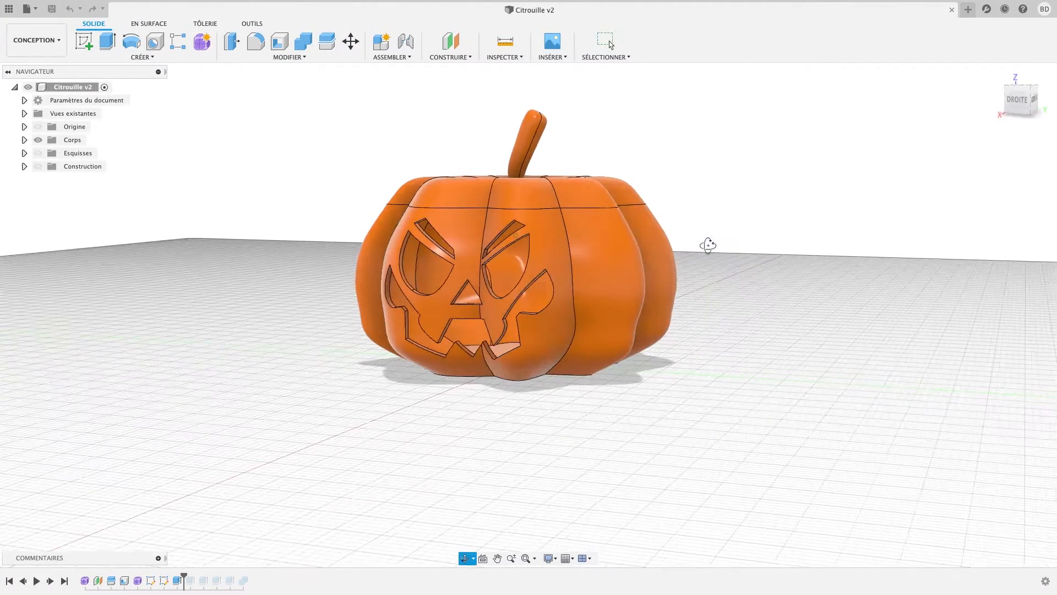
Create a new empty design and start a sculpted form in it
click(968, 10)
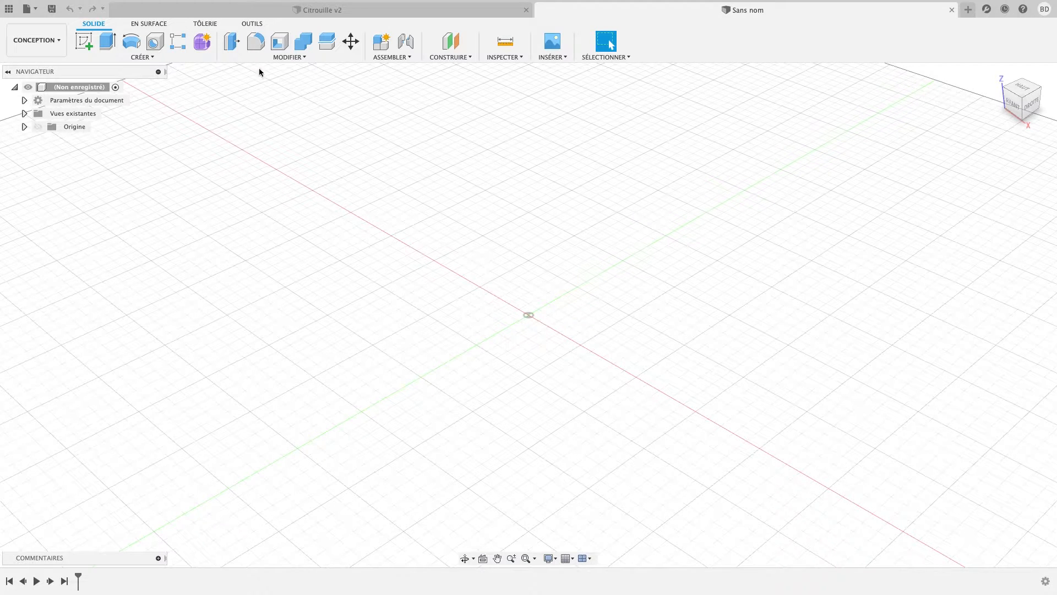
click(209, 44)
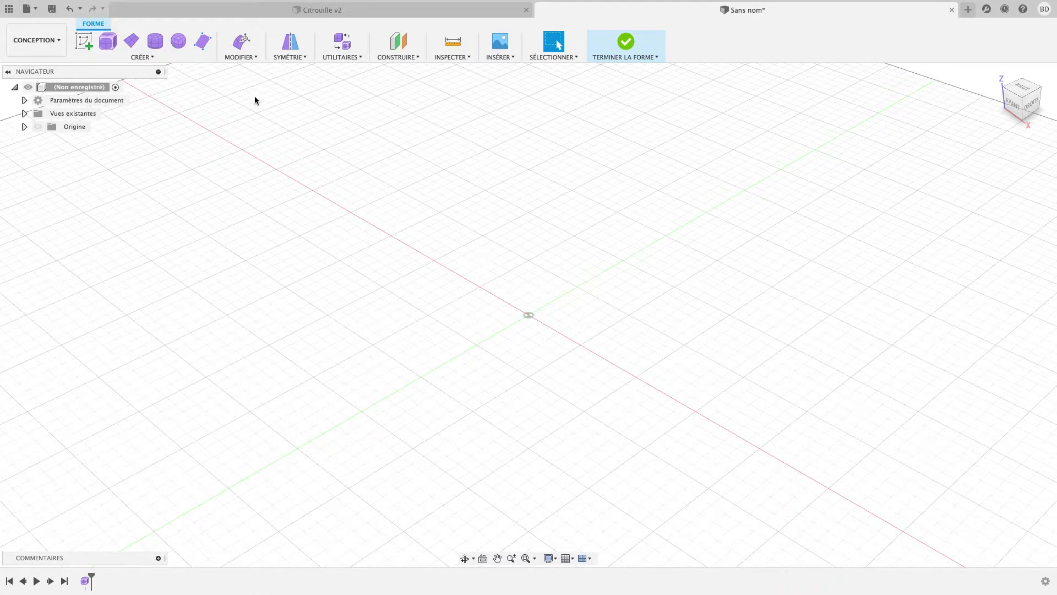
click(156, 41)
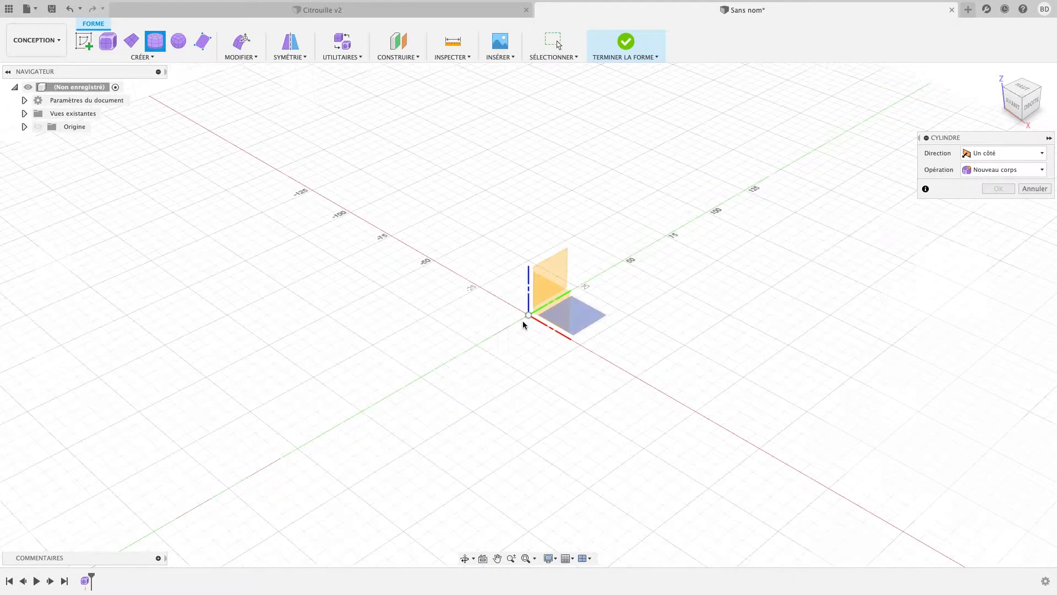
click(585, 323)
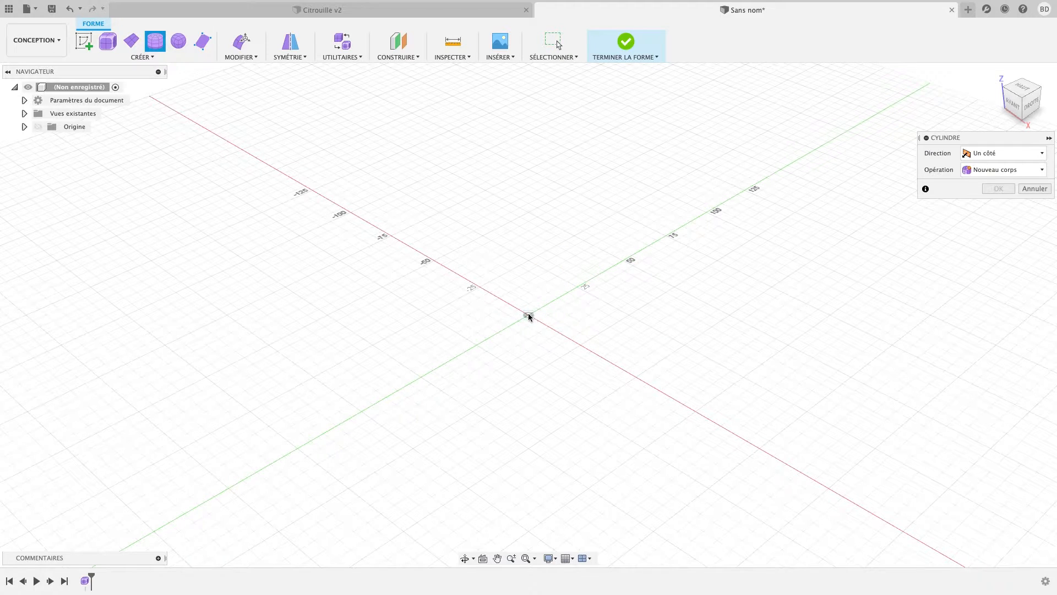
click(528, 314)
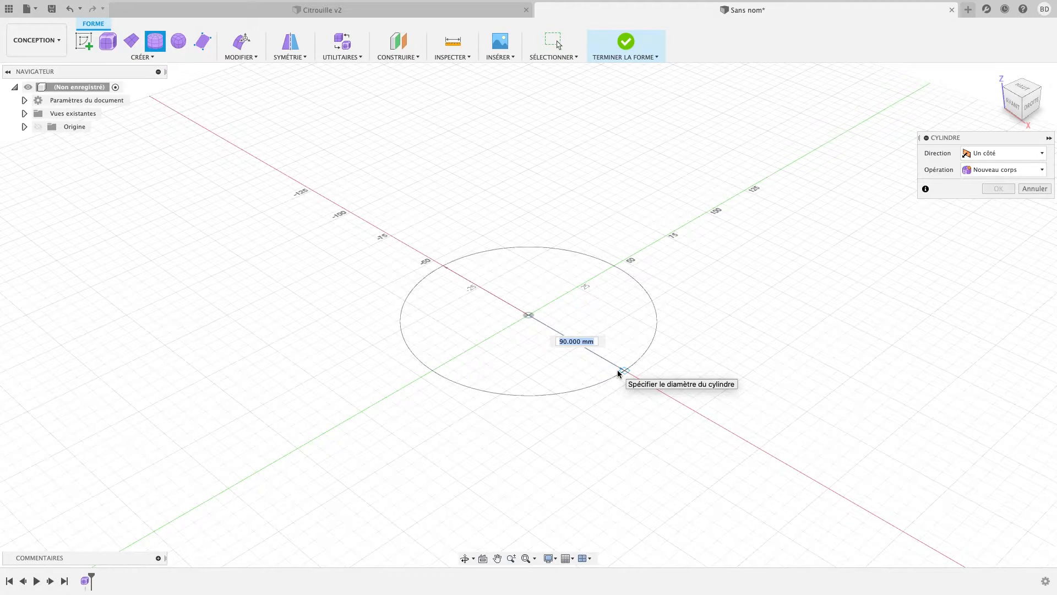
text(120)
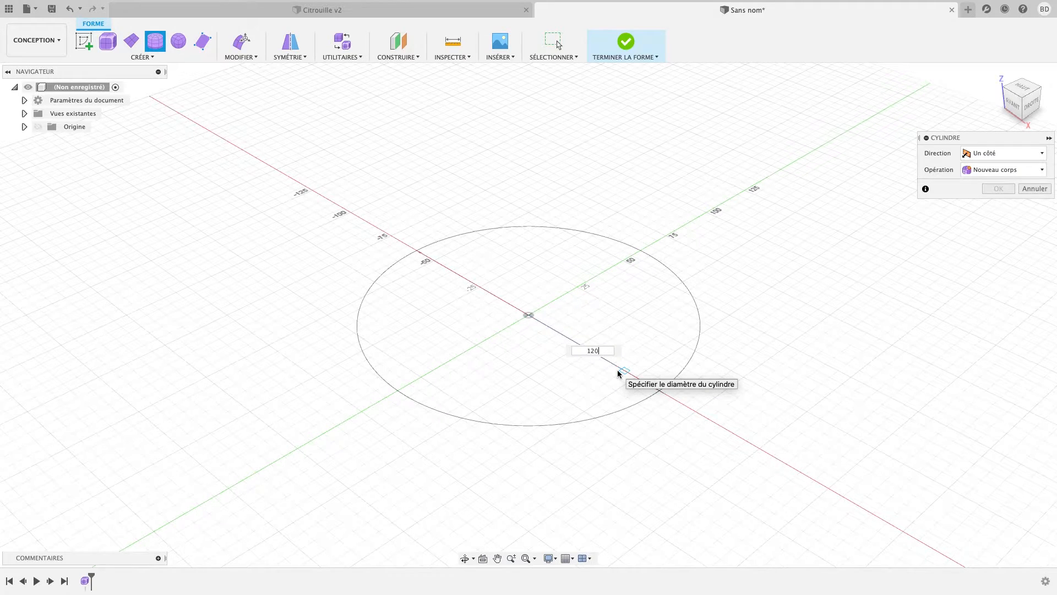
key(Tab)
key(Return)
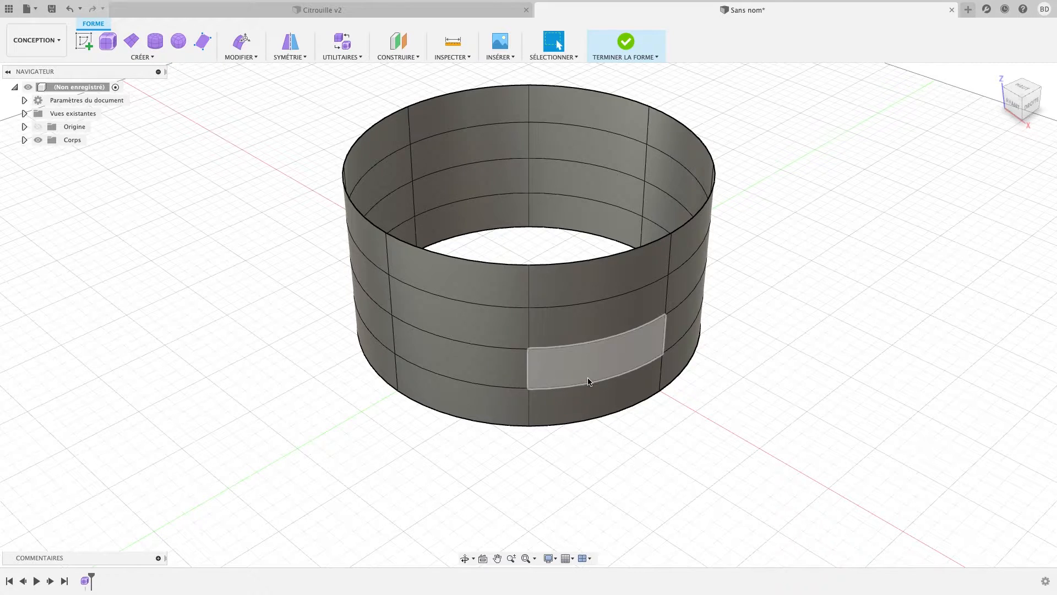
key(super+z)
click(156, 40)
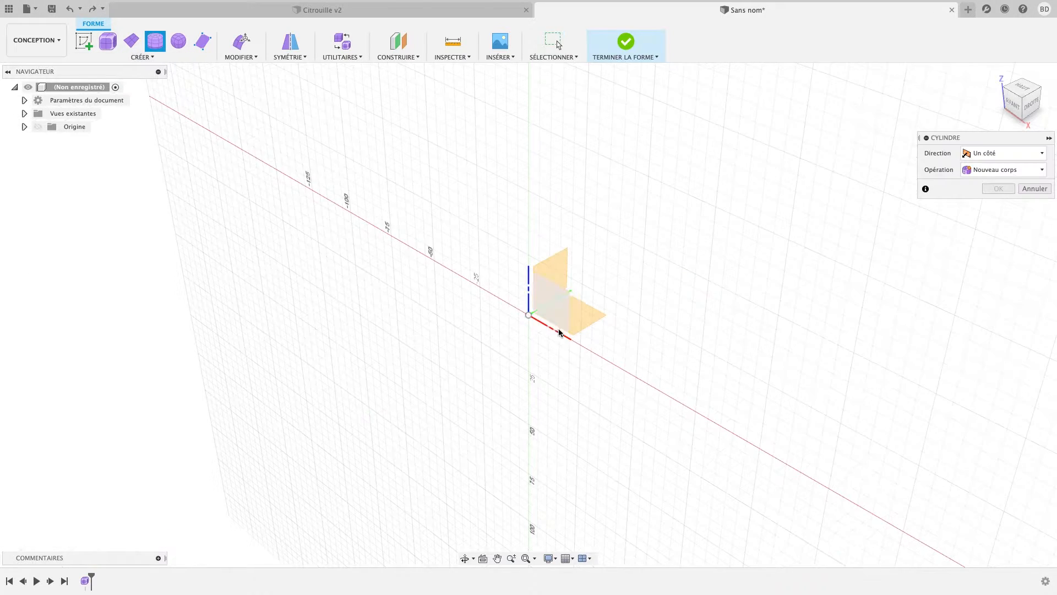
click(529, 315)
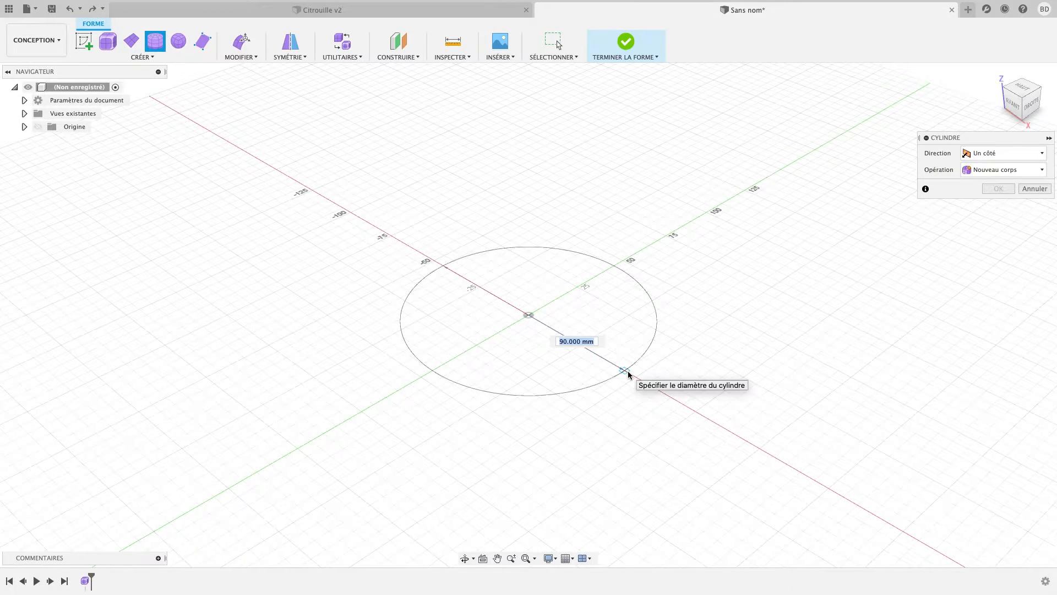
text(120)
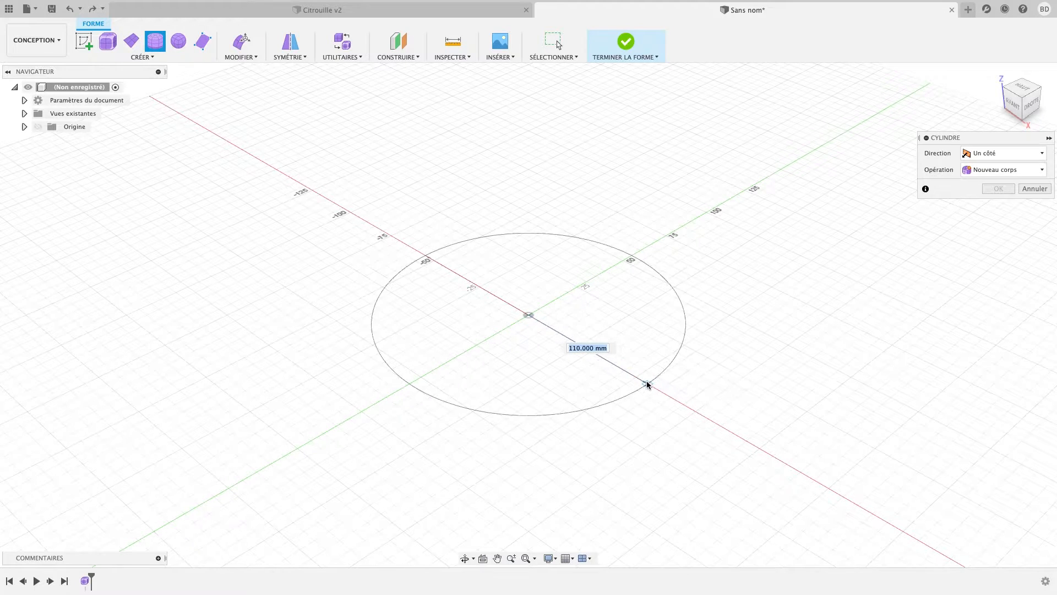
text(12)
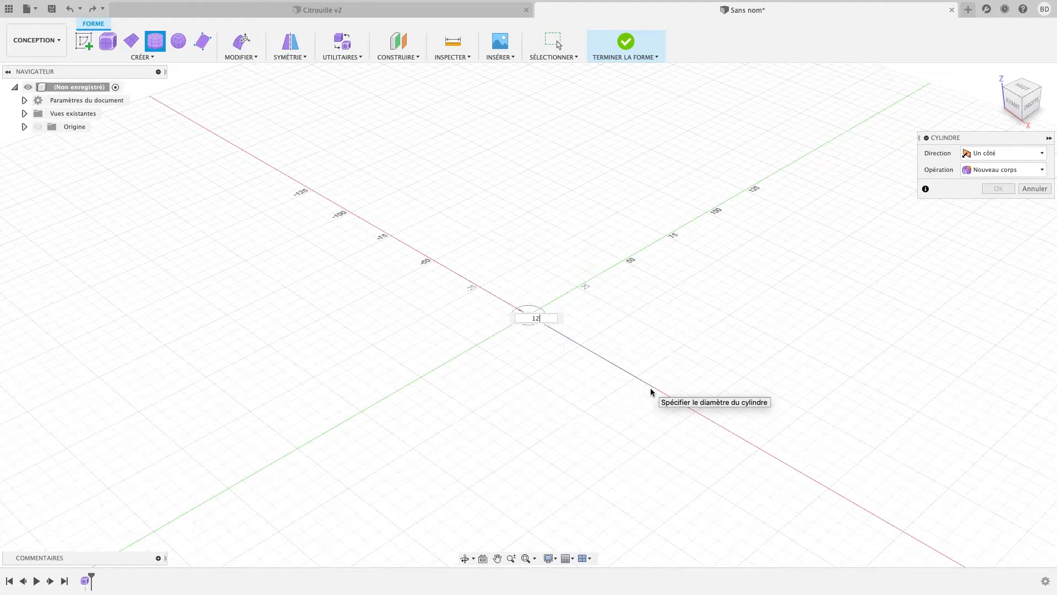
text(2)
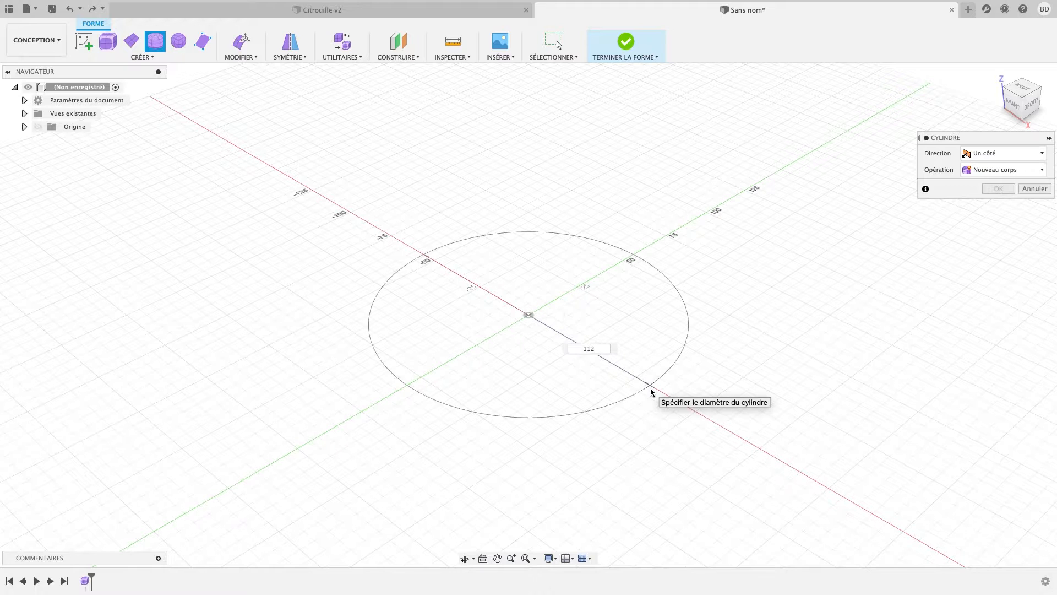
key(Tab)
key(Return)
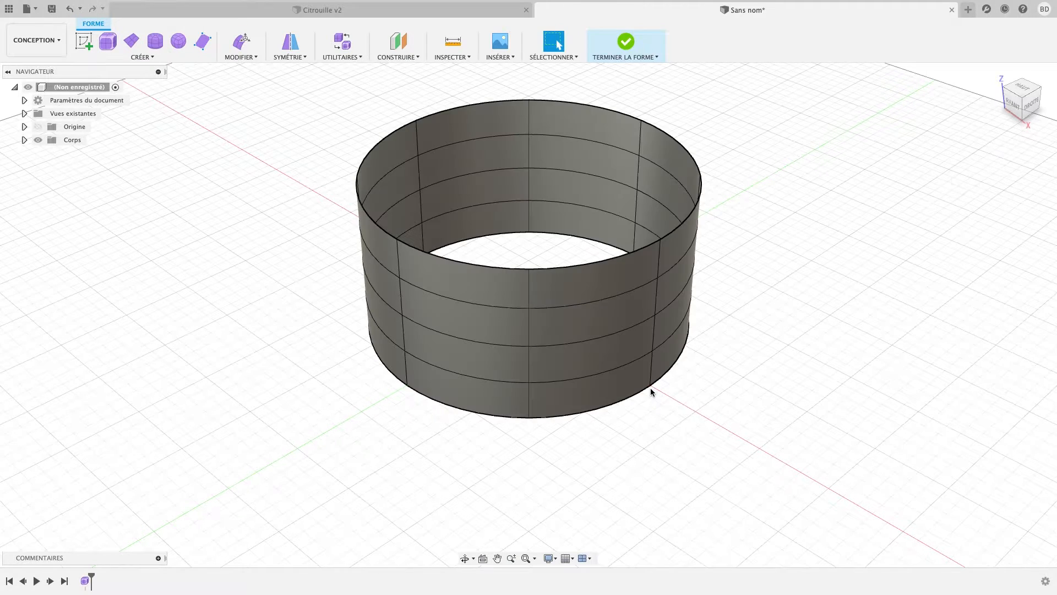
scroll(636, 316, up, 3)
scroll(636, 318, down, 3)
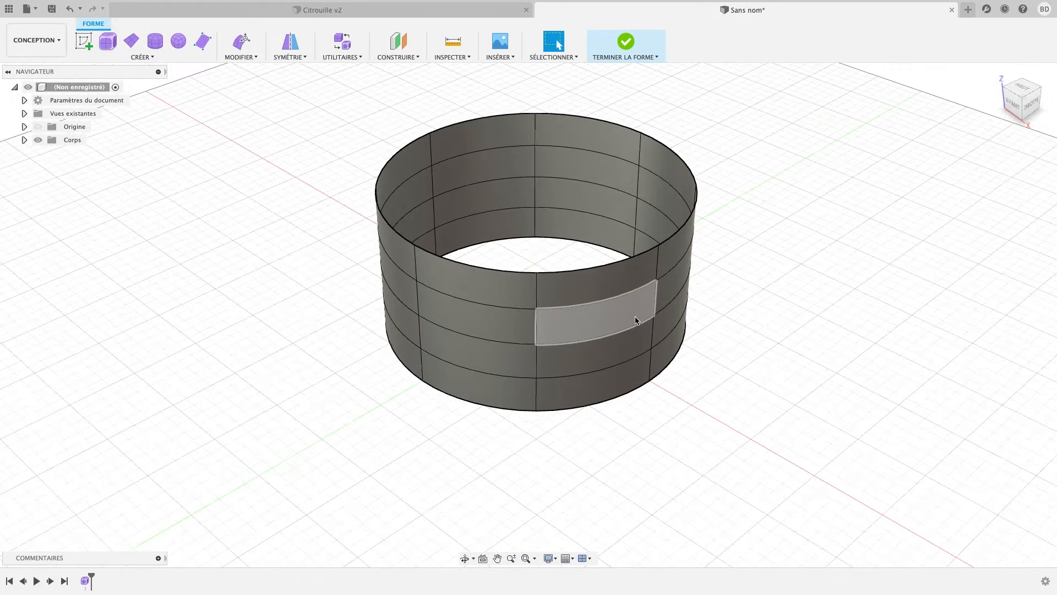
key(super+z)
Create a form cylinder on the horizontal plane, centred on the origin, with a 120 mm diameter and 90 mm height
click(155, 40)
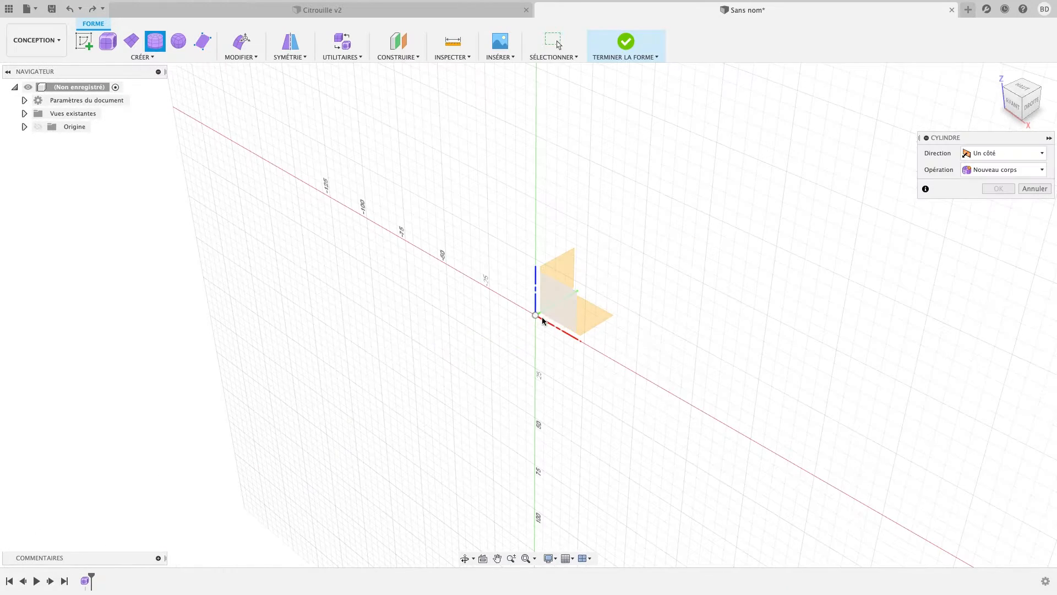
click(588, 319)
click(535, 315)
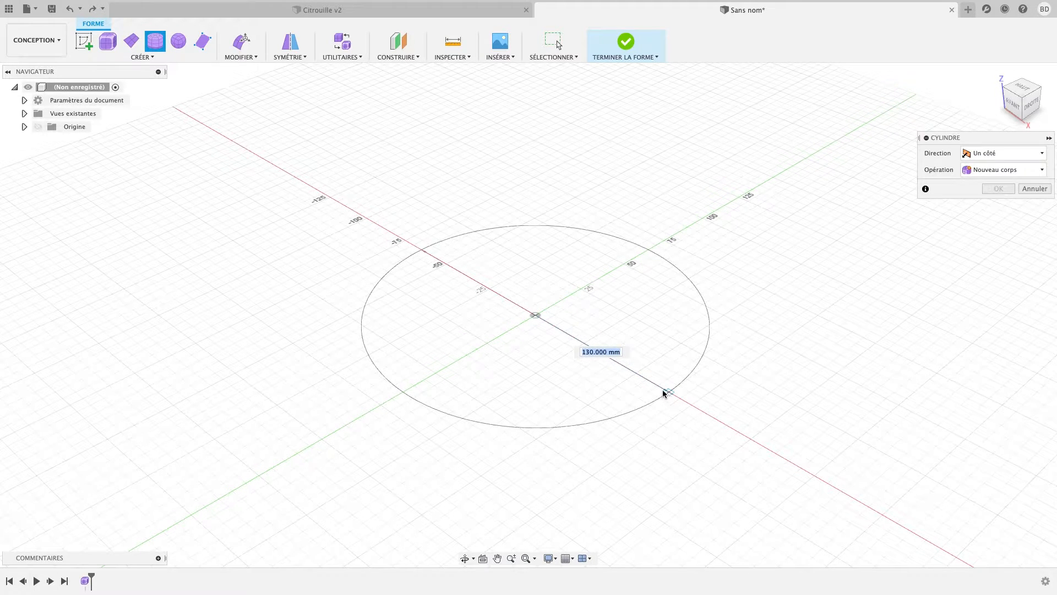
click(660, 389)
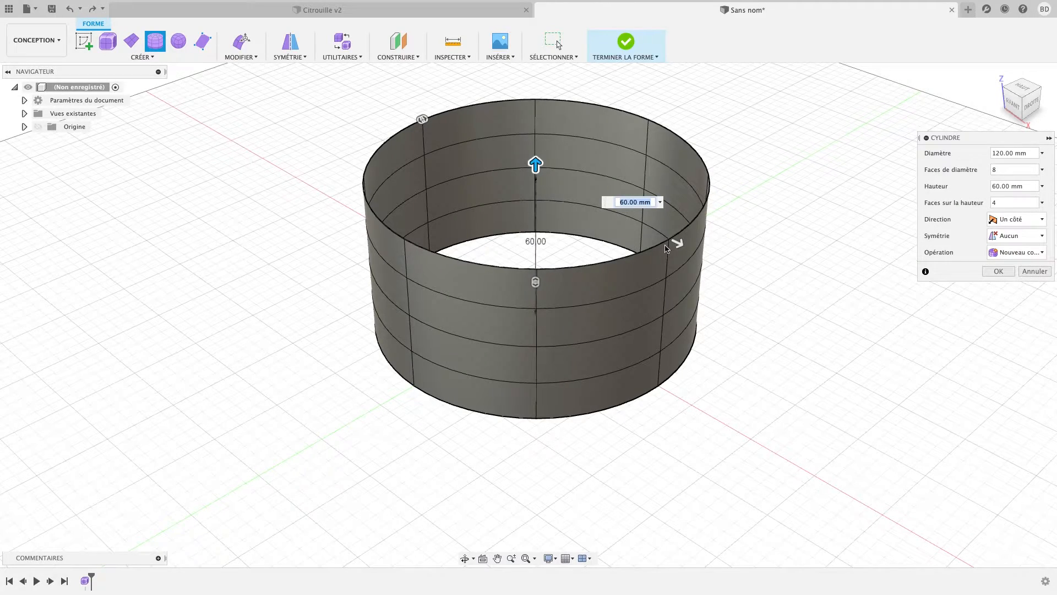
shift+middle_drag(835, 452, 830, 485)
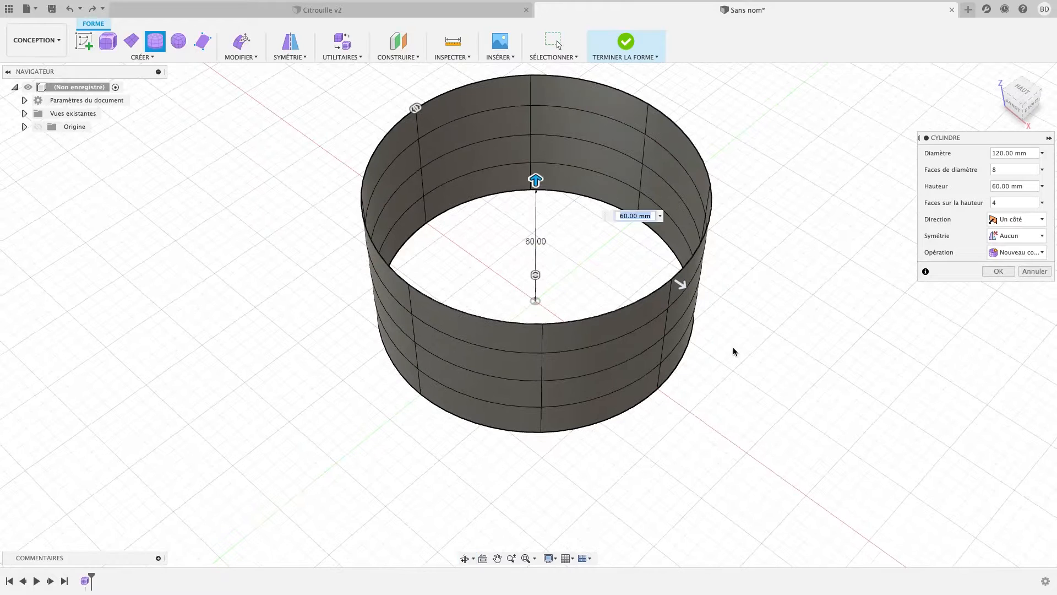
text(100)
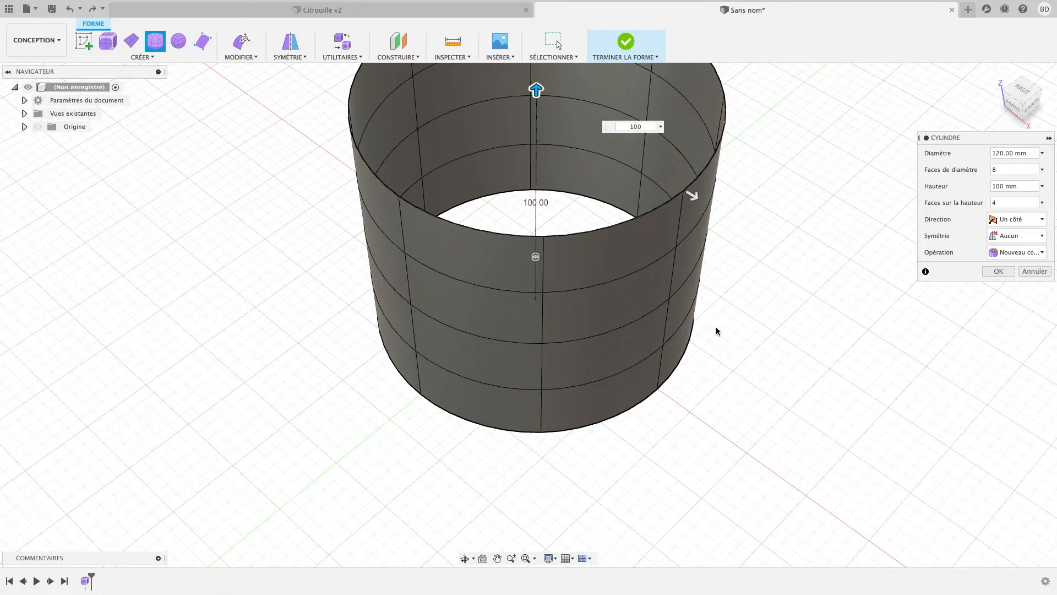
shift+middle_drag(815, 352, 788, 350)
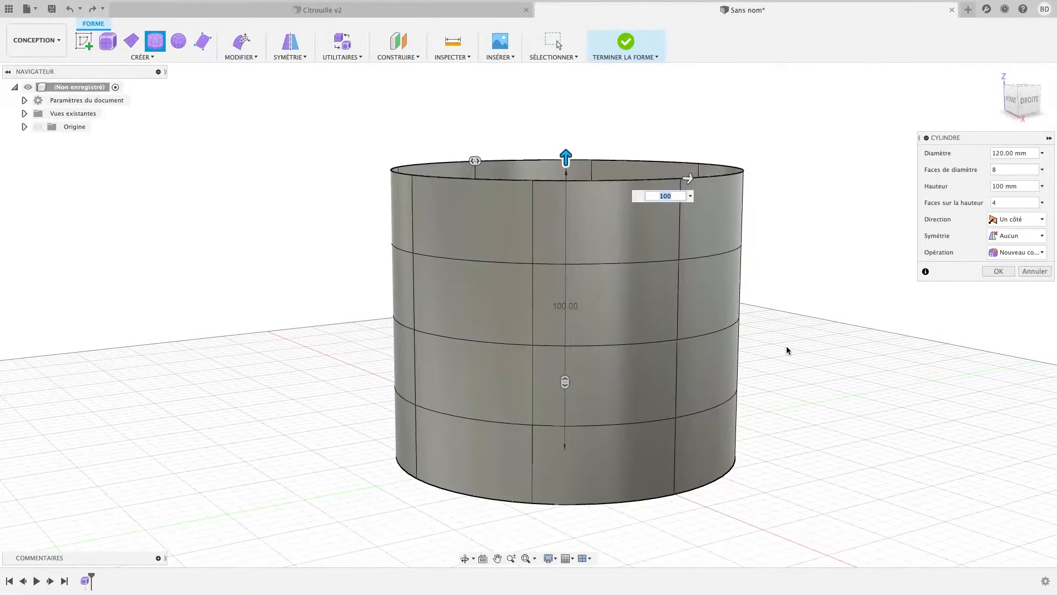
key(Return)
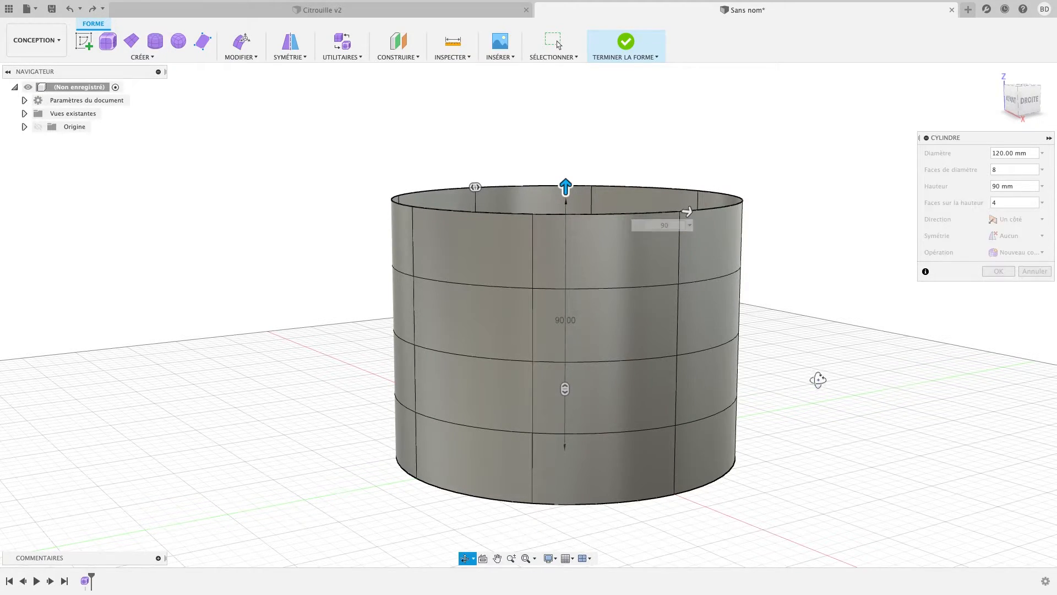
Set the cylinder's subdivisions to 6 faces along the height and 12 faces around the diameter
shift+middle_drag(817, 378, 798, 403)
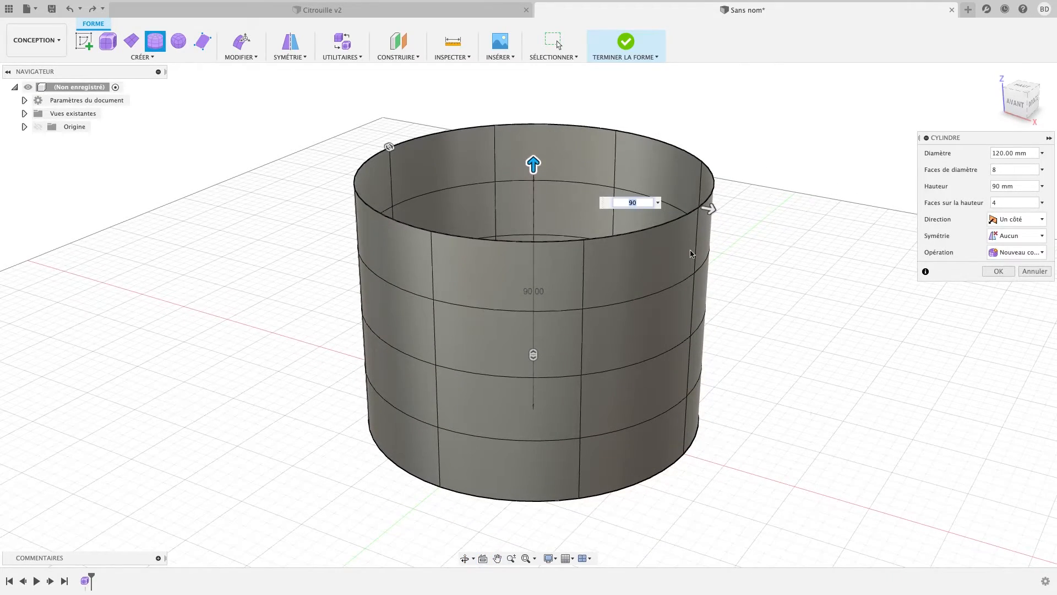
click(1003, 203)
double_click(1002, 202)
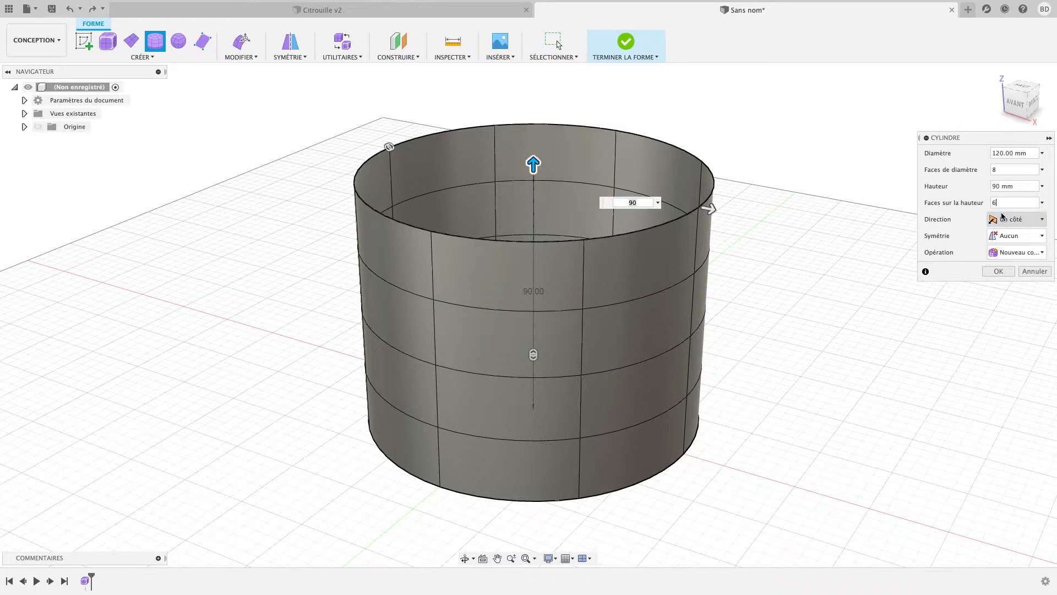
text(6)
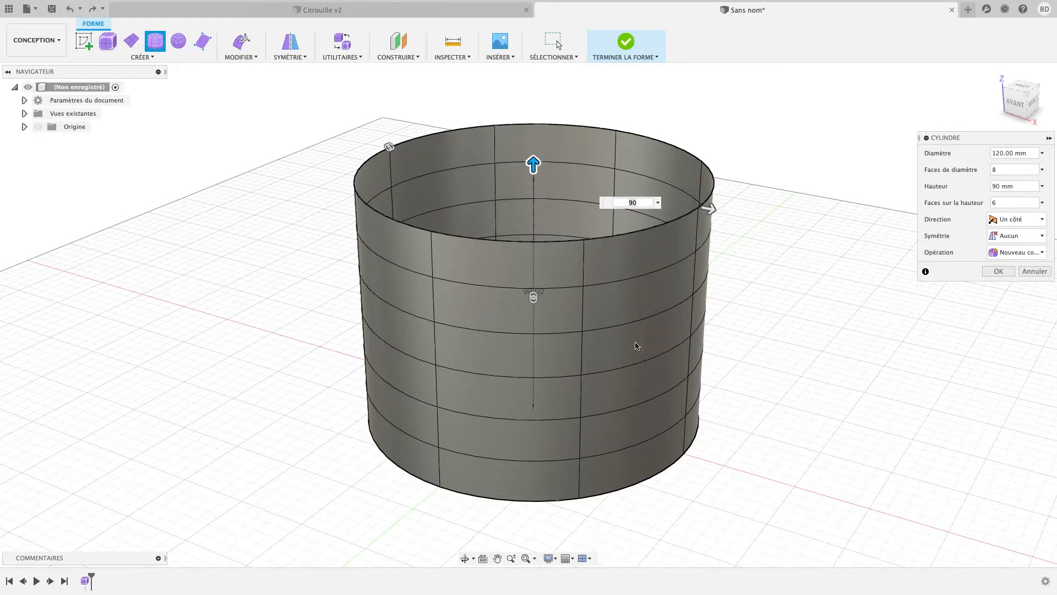
shift+middle_drag(681, 403, 659, 389)
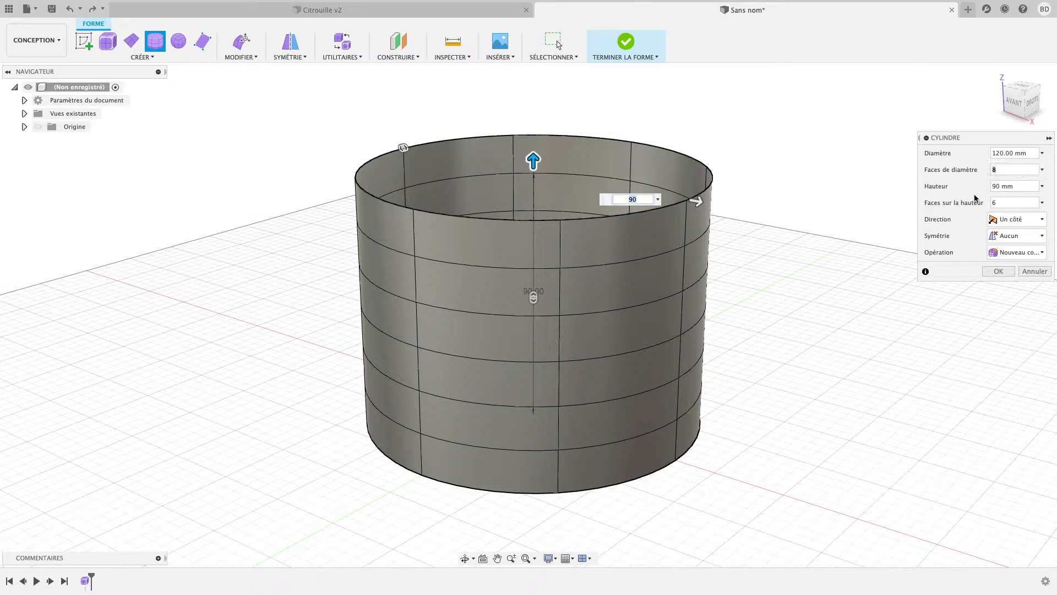
double_click(1001, 168)
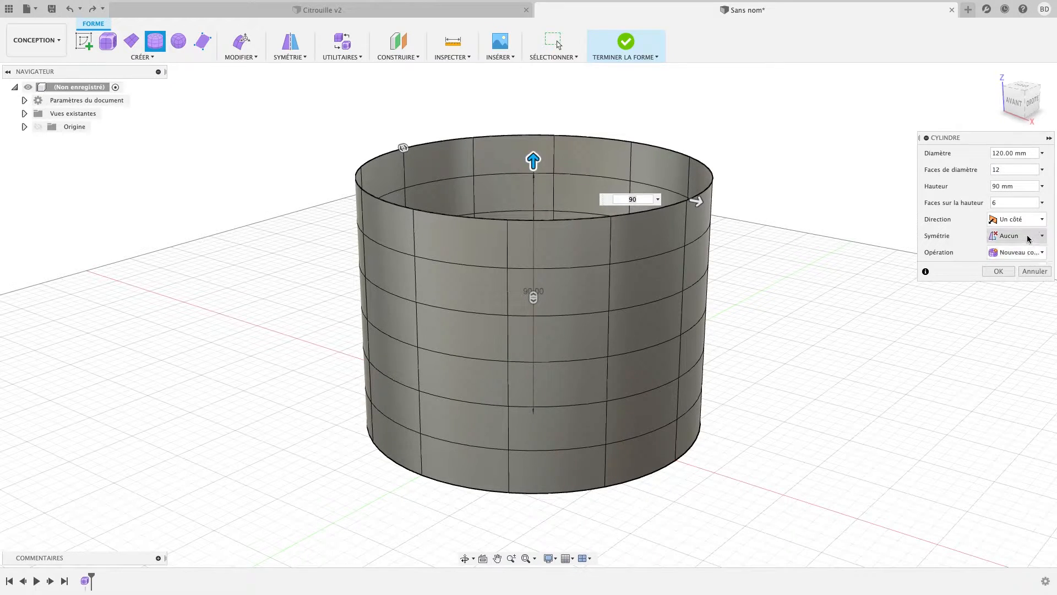
Give the form cylinder mirror symmetry with only the width symmetry enabled, and create it
click(1018, 236)
click(1017, 262)
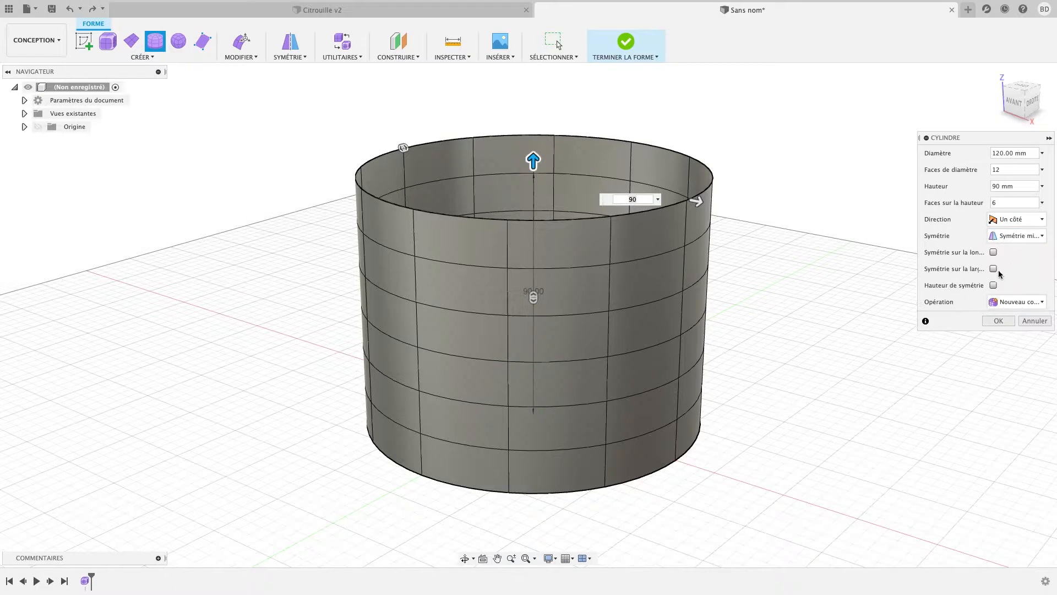
click(994, 269)
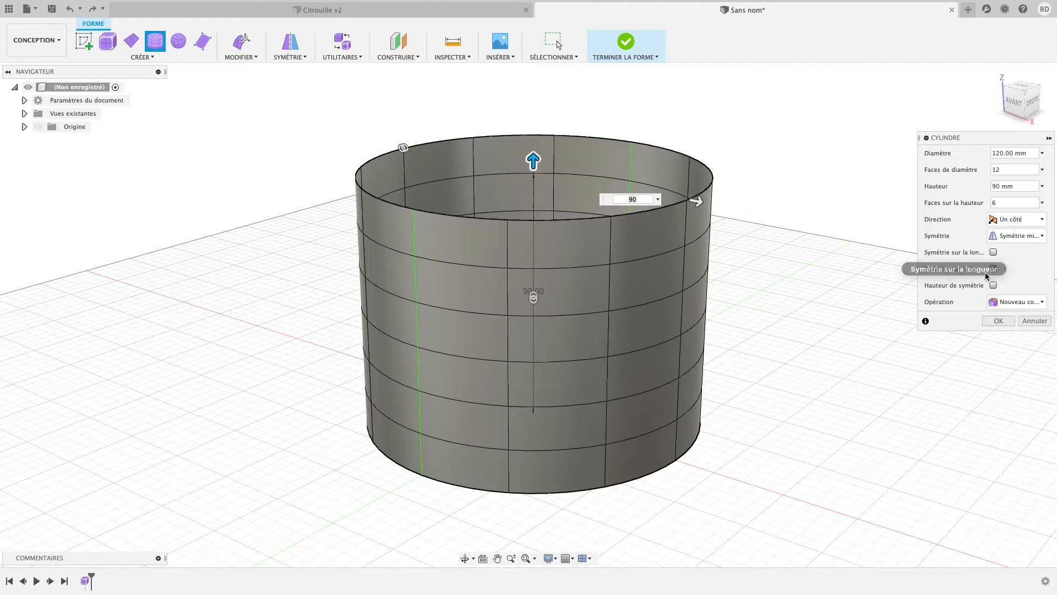
click(999, 321)
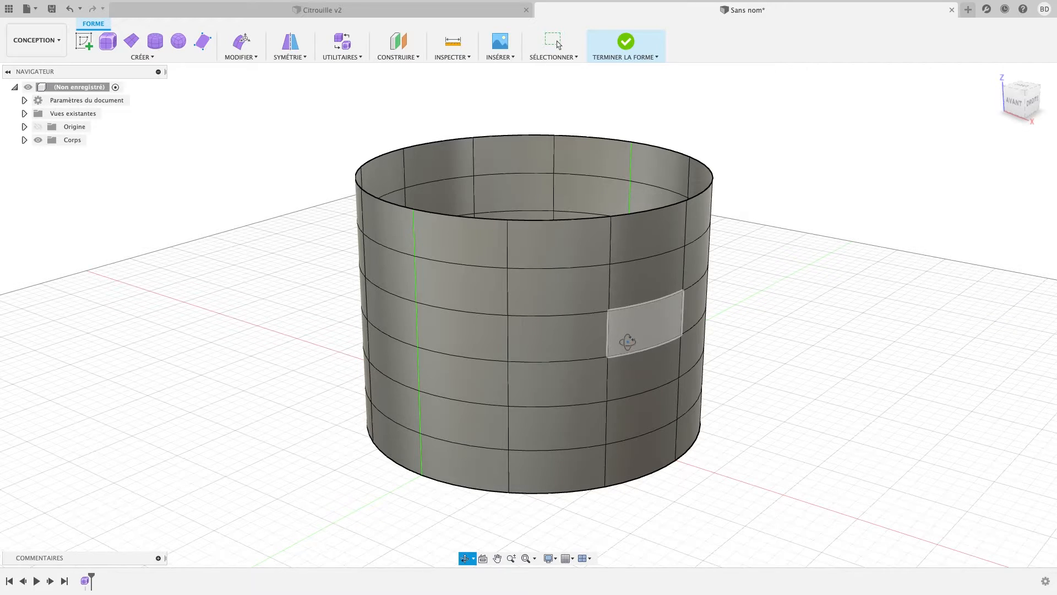
Scale the cylinder's bottom edge loop uniformly inward with Edit Form to narrow the base opening
shift+middle_drag(626, 337, 625, 341)
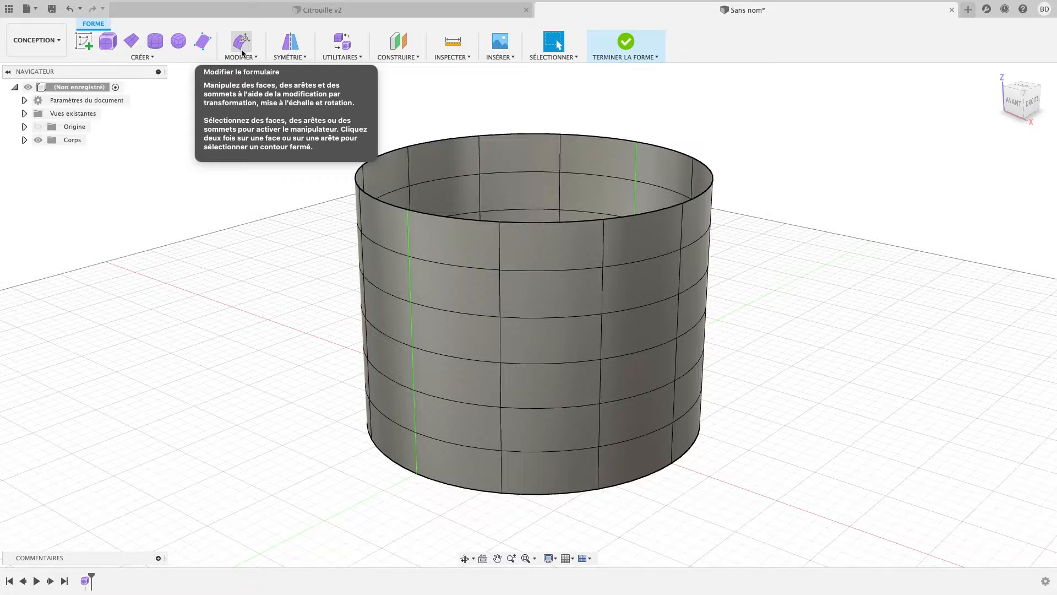
double_click(545, 221)
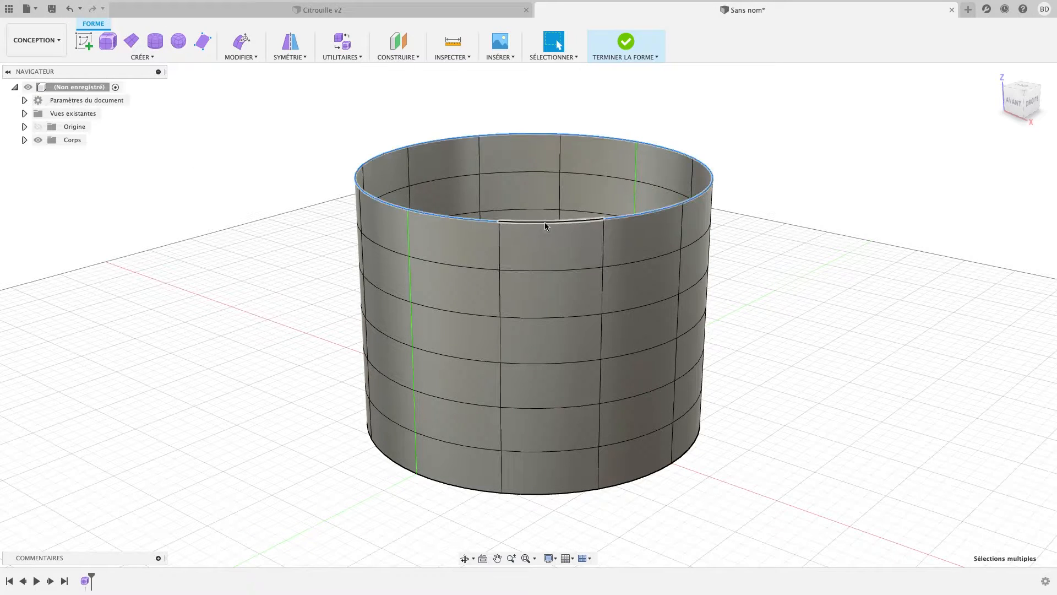
double_click(570, 494)
shift+middle_drag(802, 494, 814, 439)
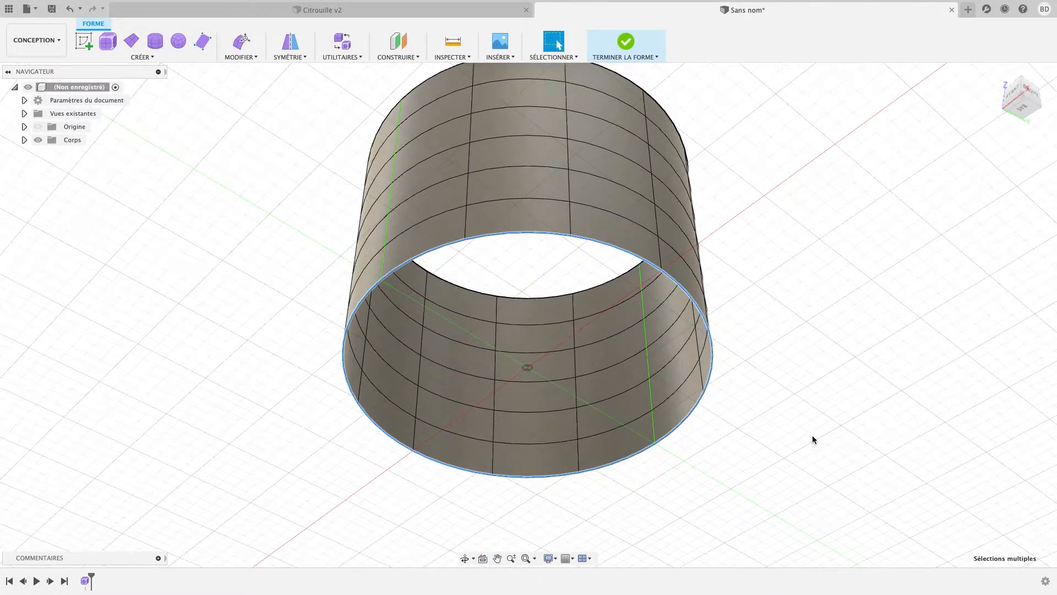
click(244, 44)
scroll(562, 364, down, 2)
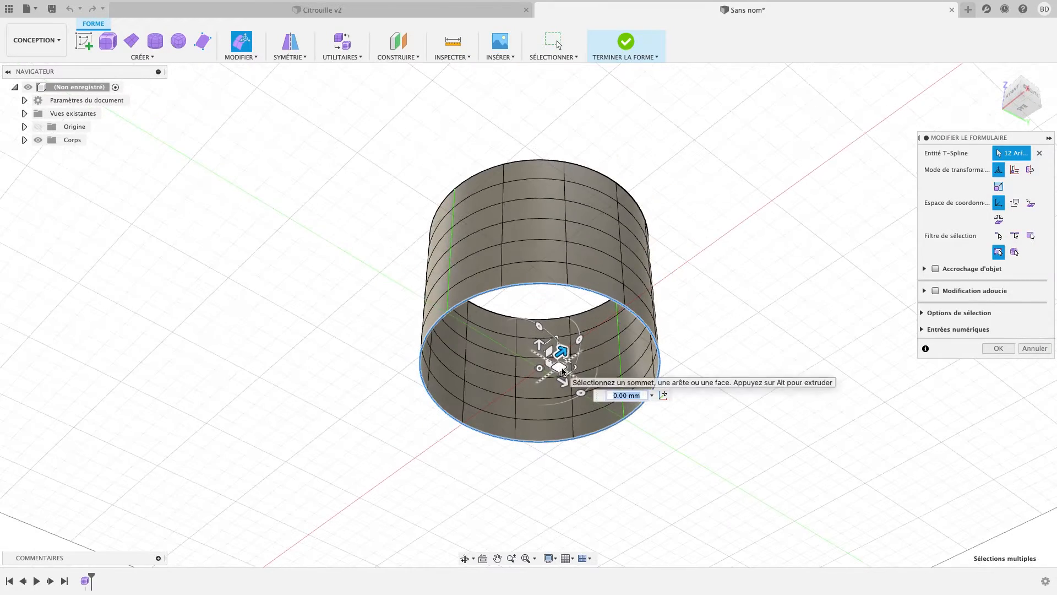
scroll(496, 364, up, 6)
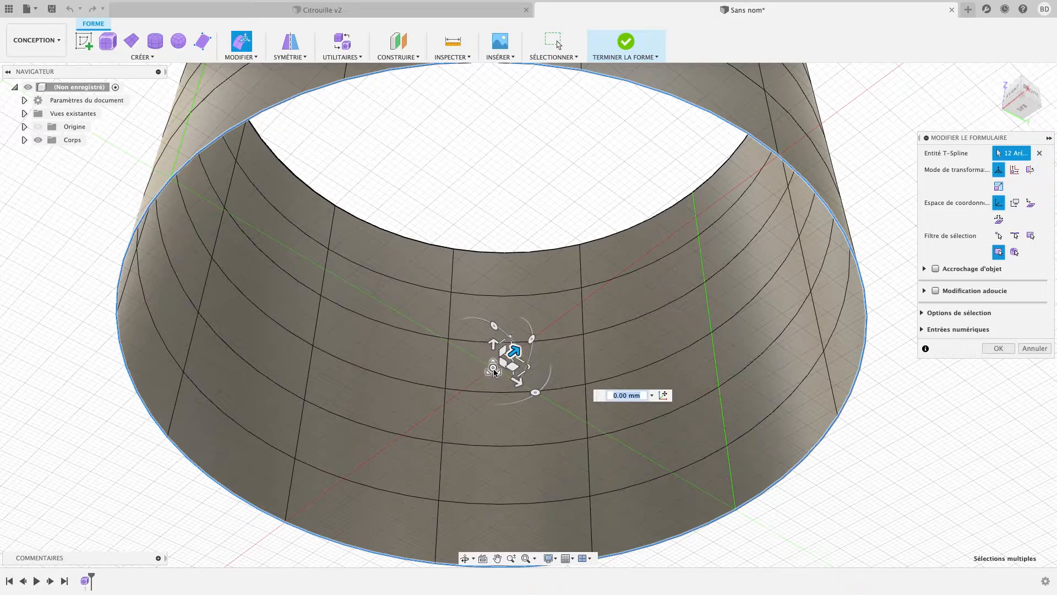
drag(492, 367, 471, 365)
shift+middle_drag(809, 451, 809, 389)
scroll(782, 460, up, 3)
scroll(780, 458, down, 6)
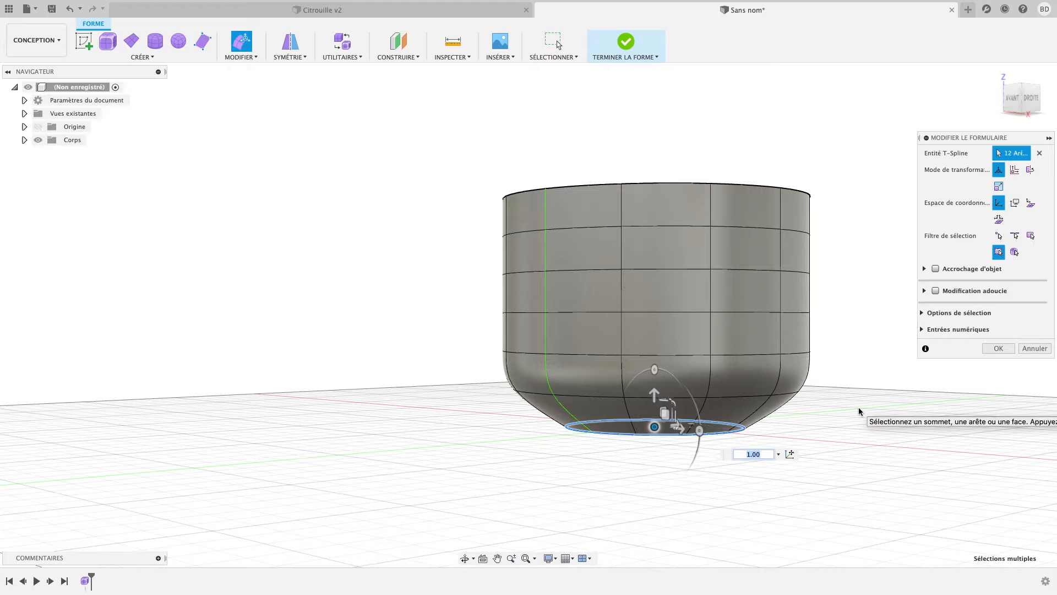
click(999, 348)
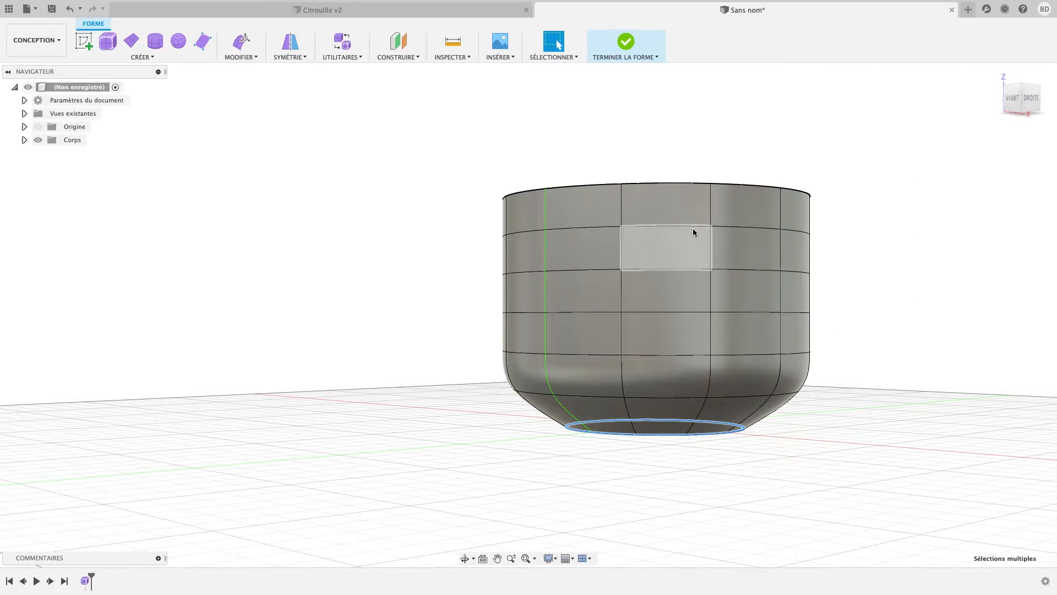
Scale the cylinder's top edge loop uniformly inward with Edit Form until it is about as wide as the bottom opening
double_click(679, 184)
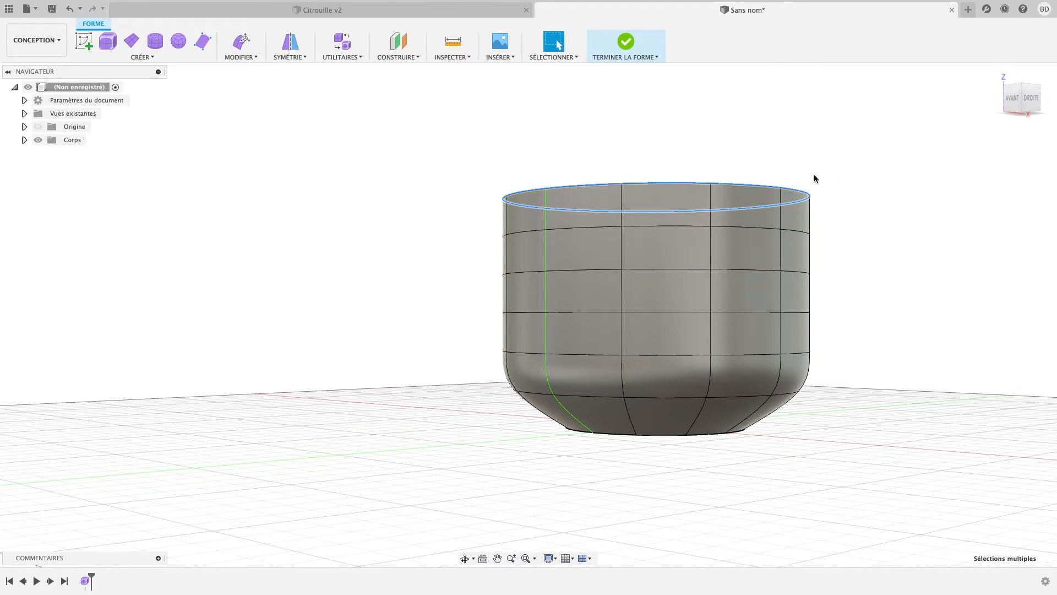
click(1028, 97)
click(1027, 94)
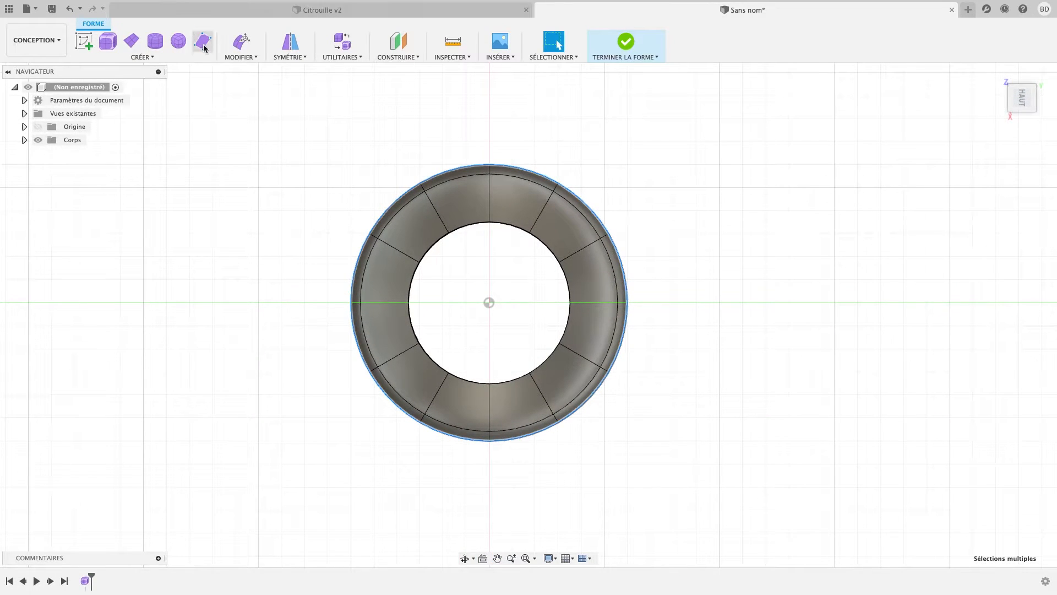
click(242, 41)
drag(494, 308, 469, 292)
shift+middle_drag(699, 380, 695, 346)
shift+middle_drag(759, 379, 758, 330)
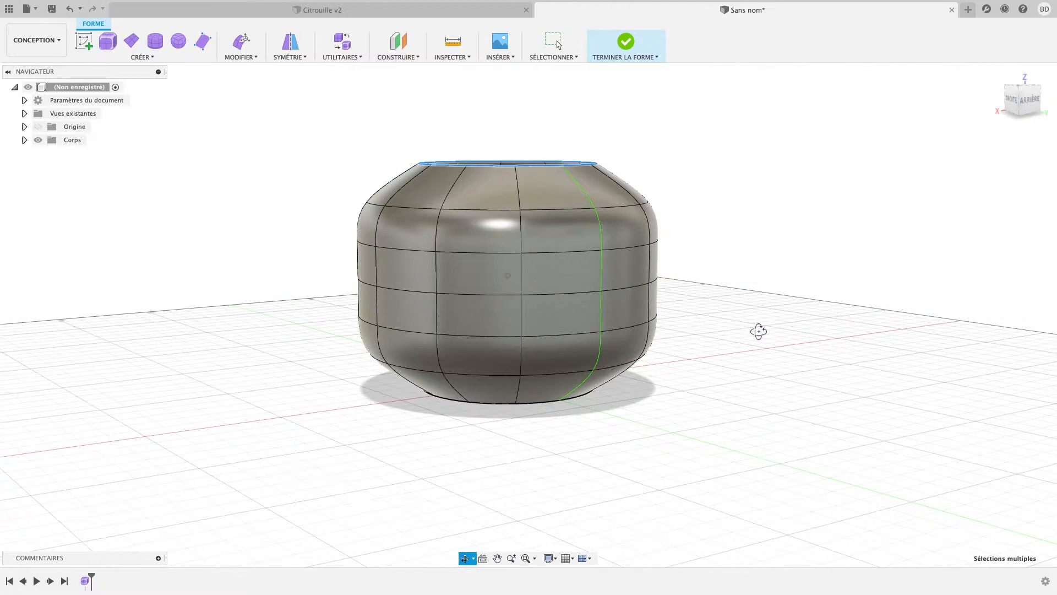
Scale the edge loop at mid-height uniformly outward by a factor of about 1.29
double_click(411, 294)
click(236, 51)
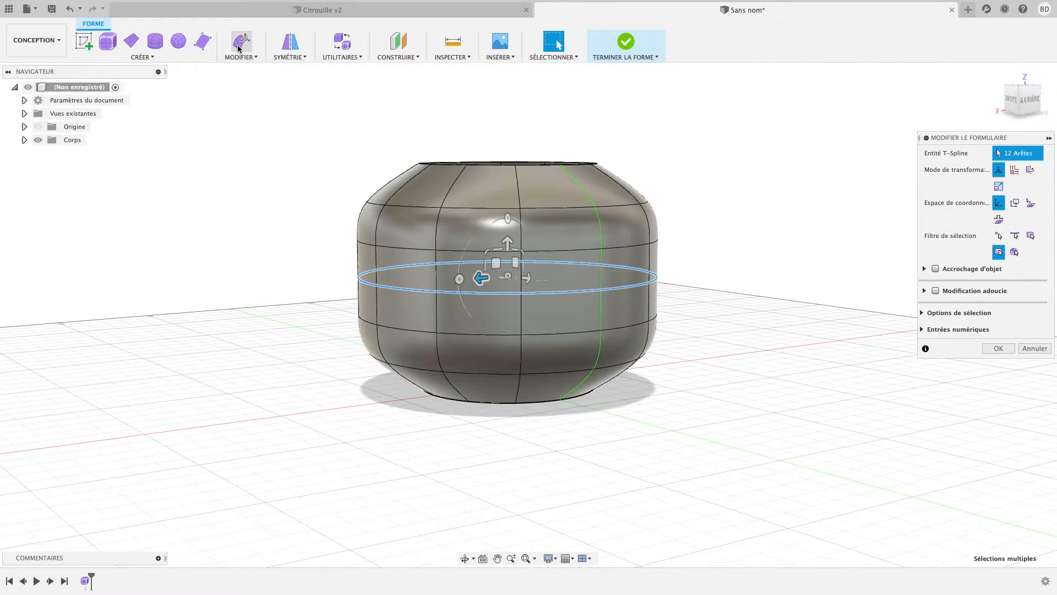
drag(512, 280, 519, 286)
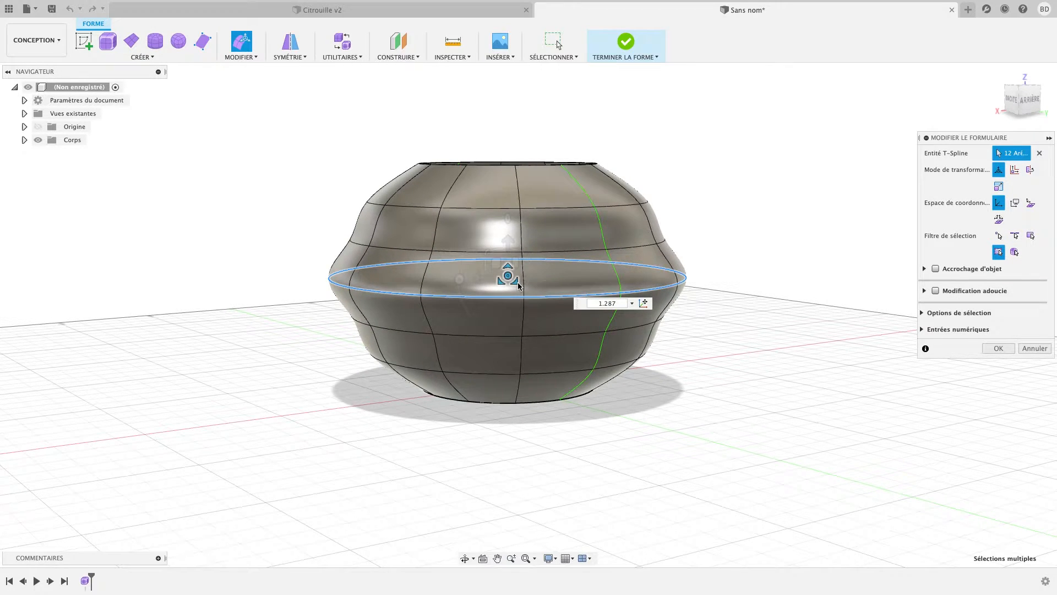
Scale the two edge loops directly above and below the middle loop outward together by a factor of about 1.2
double_click(461, 252)
shift+double_click(480, 334)
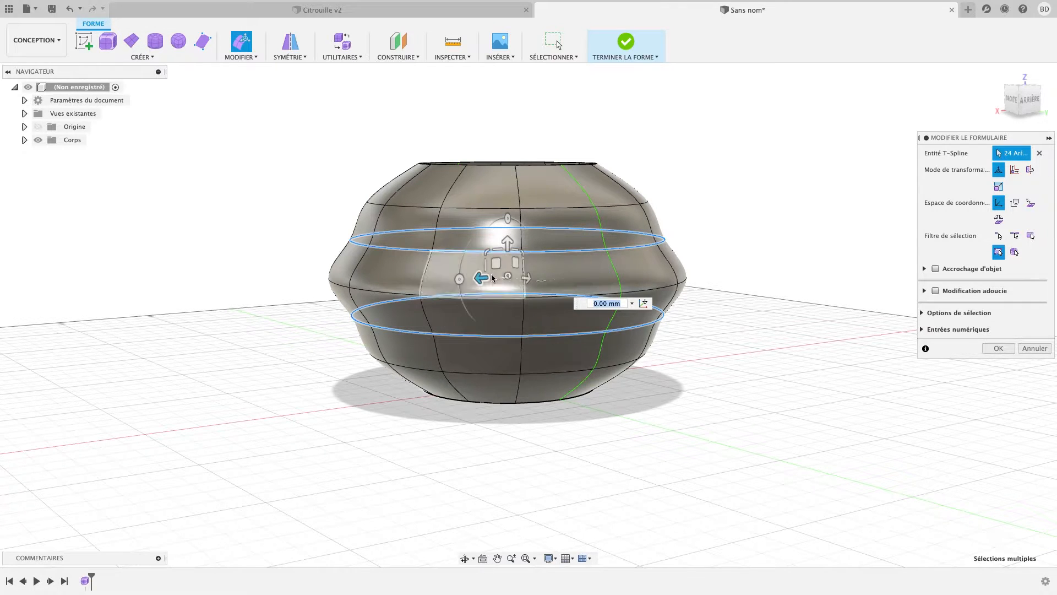
drag(507, 276, 515, 280)
key(super+z)
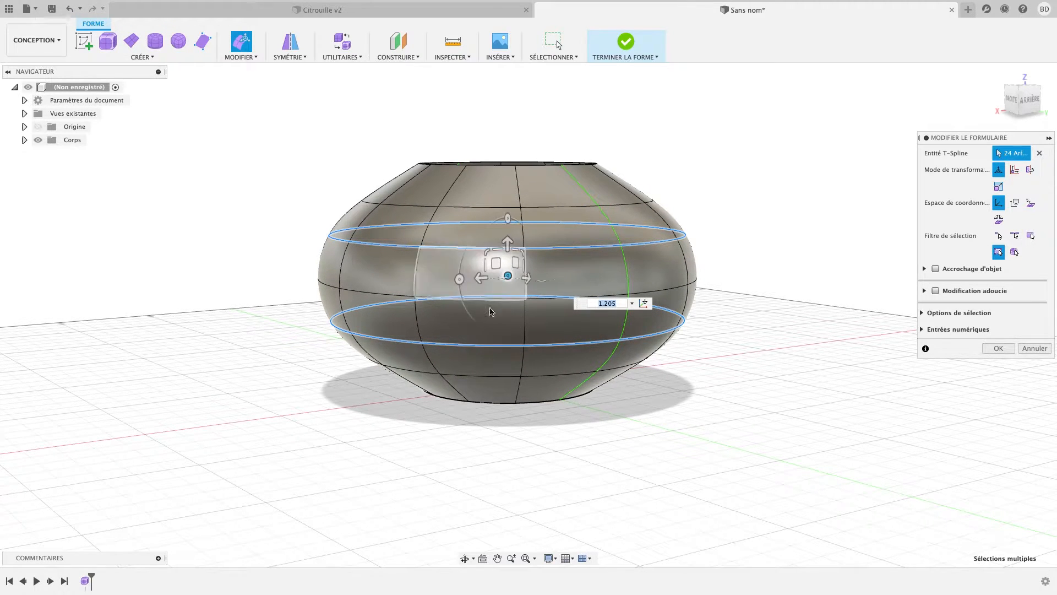
Scale the lowest edge loop above the base by about 1.07 and move it down to flatten the underside
double_click(478, 377)
drag(510, 353, 512, 354)
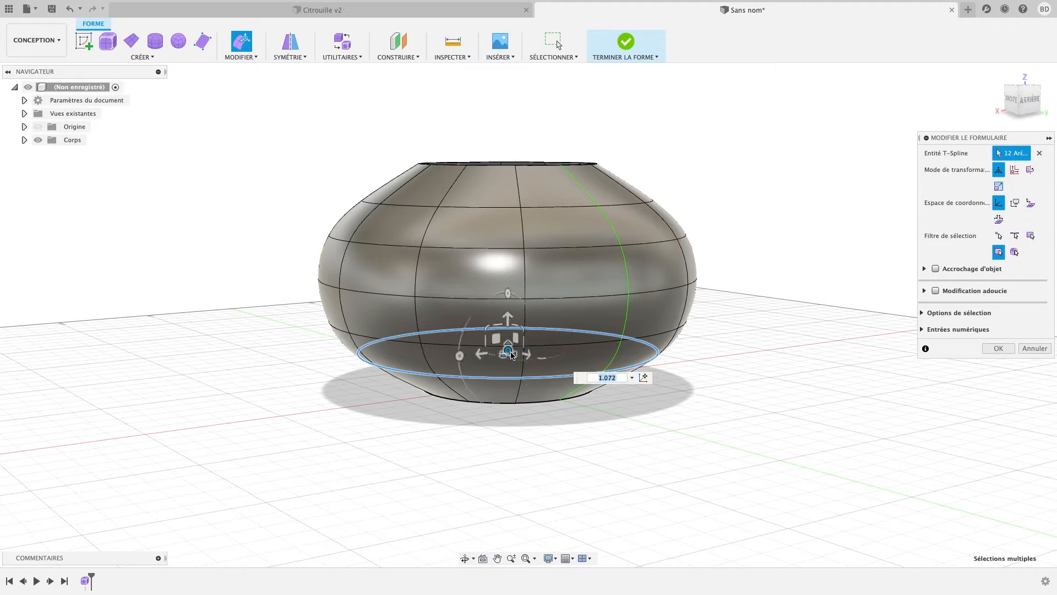
drag(507, 318, 507, 339)
mouse_move(751, 384)
shift+middle_down()
mouse_move(746, 370)
mouse_move(769, 387)
mouse_move(758, 375)
shift+middle_up()
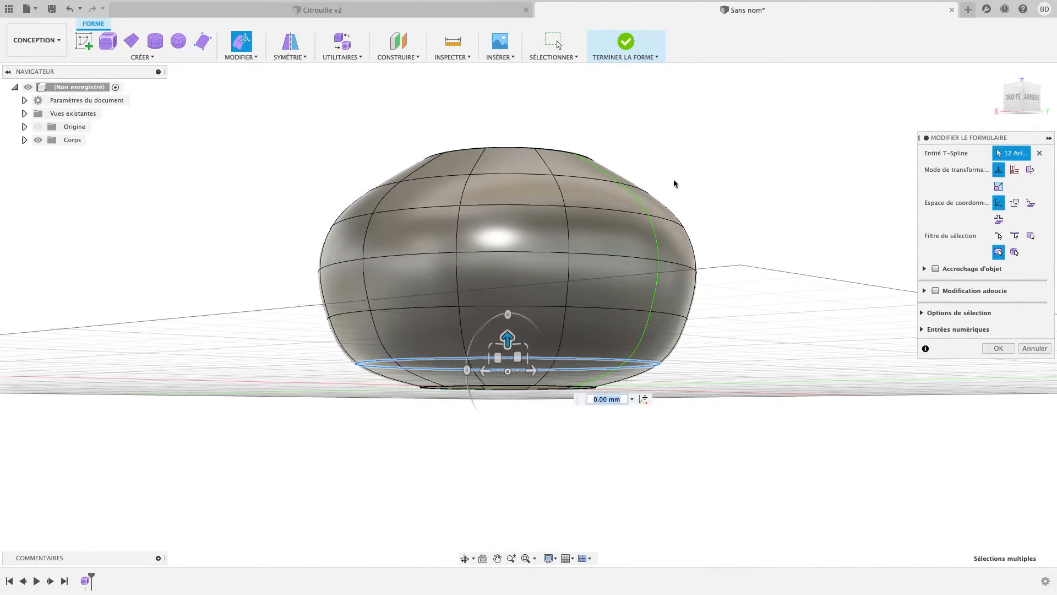
Lower the edge loop around the top opening by about 8.2 mm
shift+middle_drag(676, 184, 606, 193)
click(527, 184)
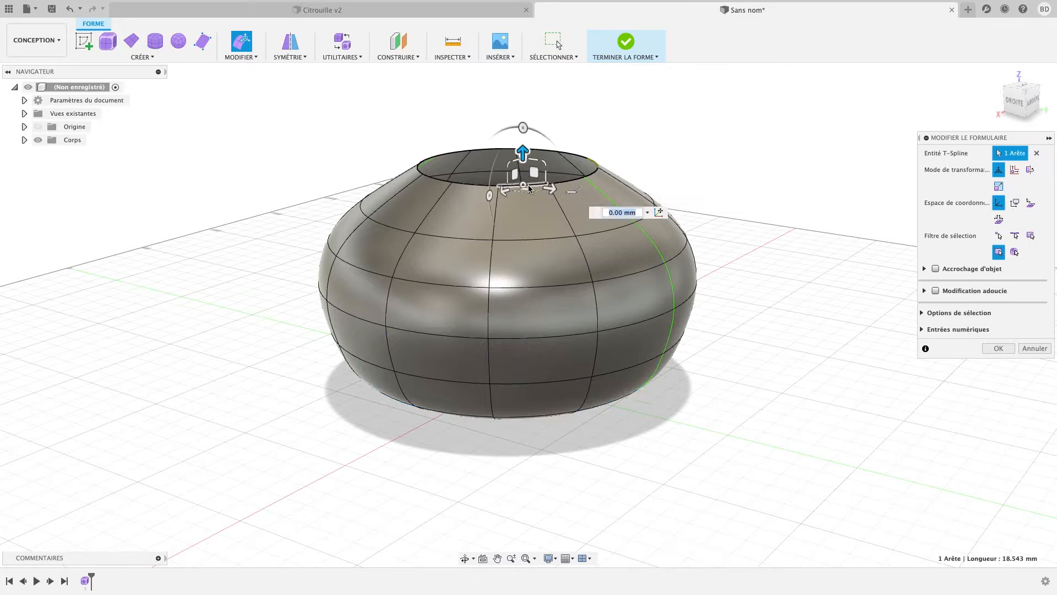
double_click(529, 188)
drag(510, 133, 506, 156)
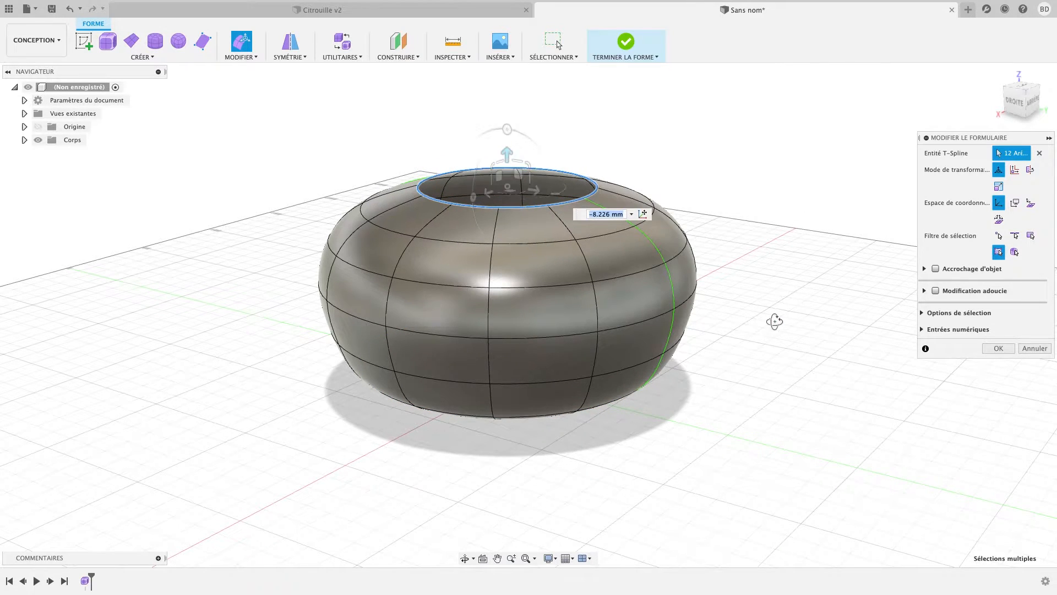
mouse_move(774, 321)
shift+middle_down()
mouse_move(774, 299)
mouse_move(774, 341)
shift+middle_up()
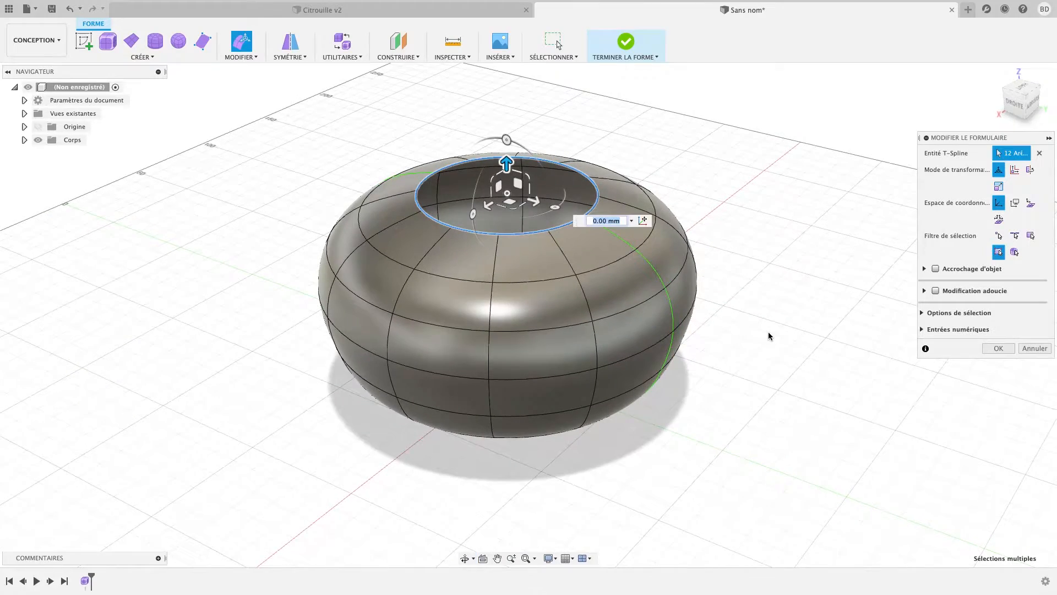
Examine the finished pumpkin's vertical grooves in the Citrouille v2 design and return to the unsaved form design
click(406, 11)
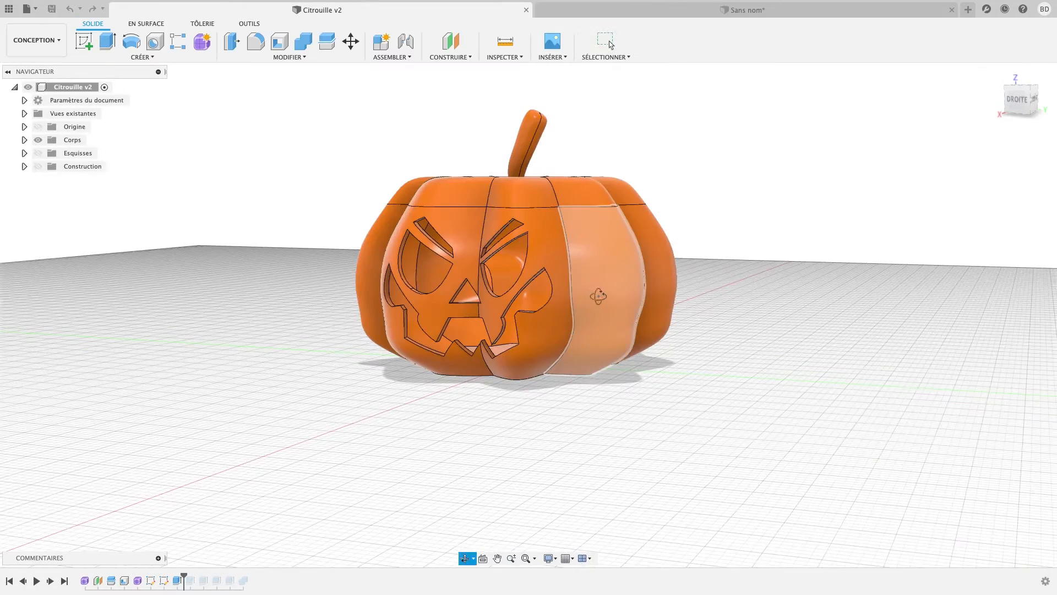
shift+middle_drag(597, 295, 620, 243)
click(666, 12)
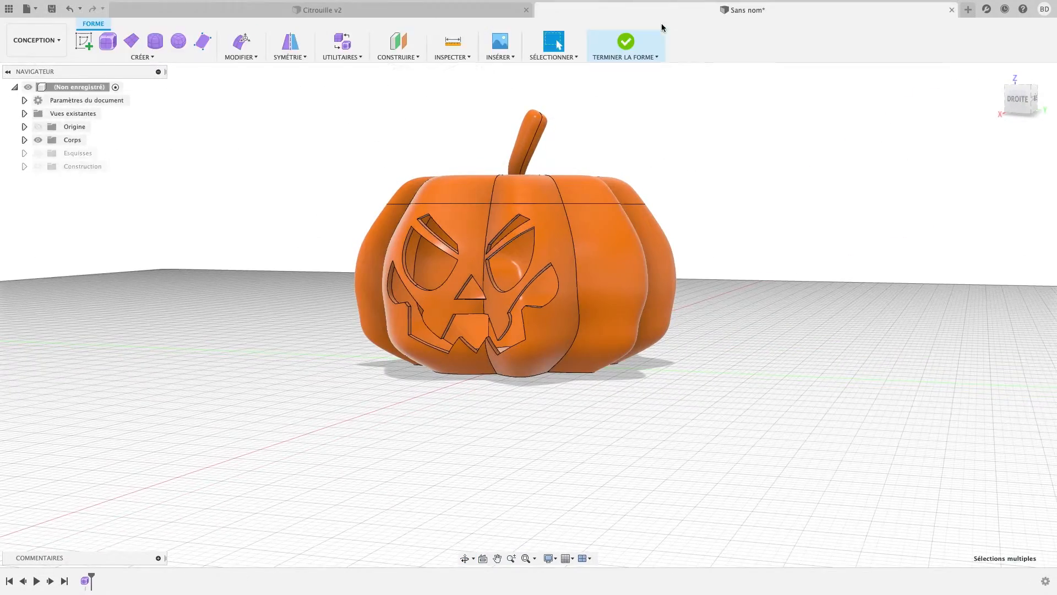
click(481, 11)
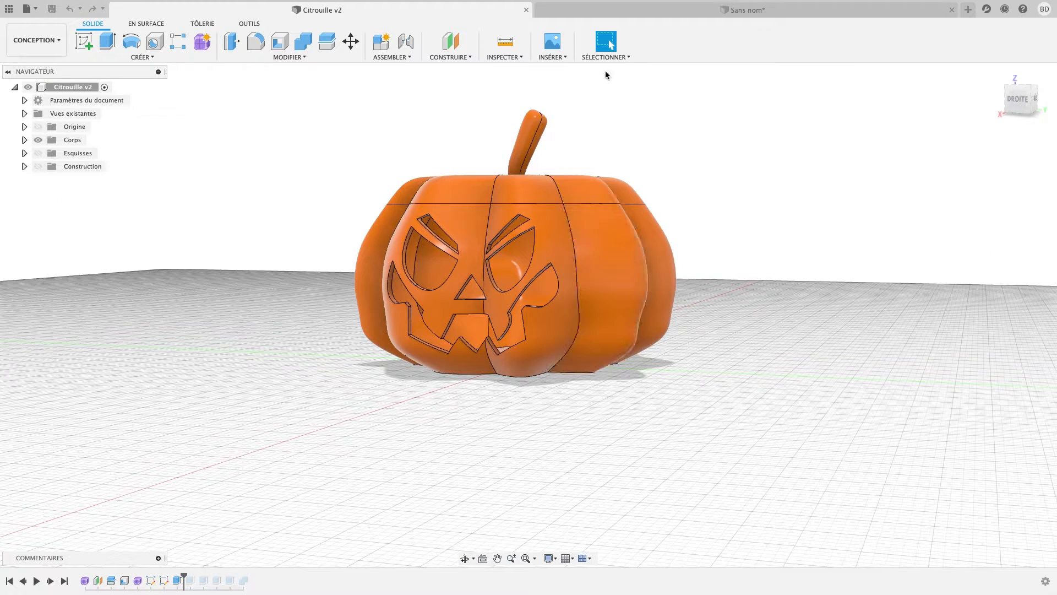
click(663, 12)
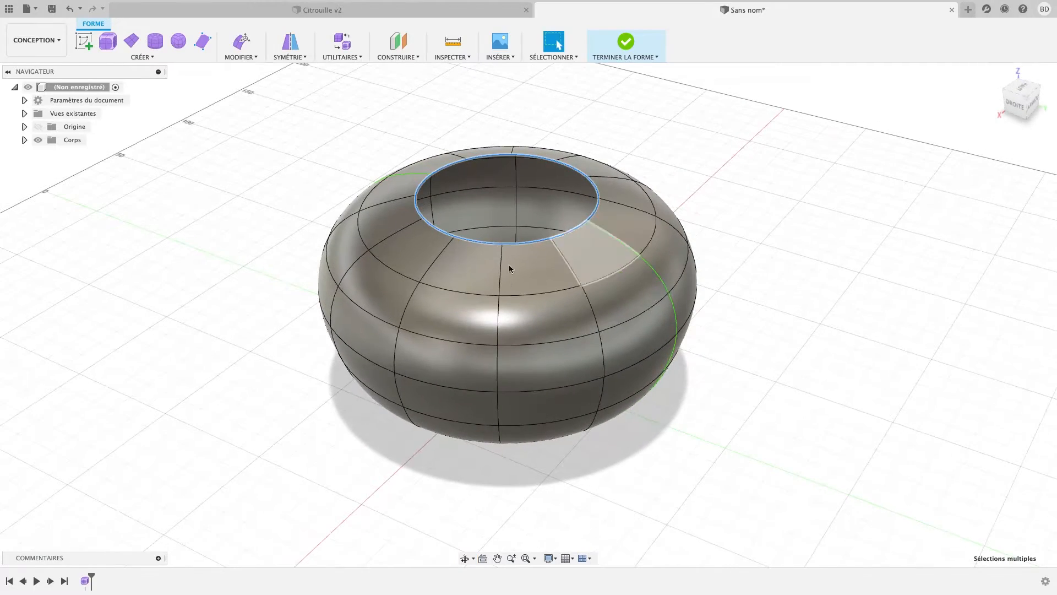
Move the vertical edge line beside the front symmetry line inward by about -3.6 mm in X and 11.2 mm in Y
shift+middle_drag(435, 264, 512, 276)
double_click(532, 290)
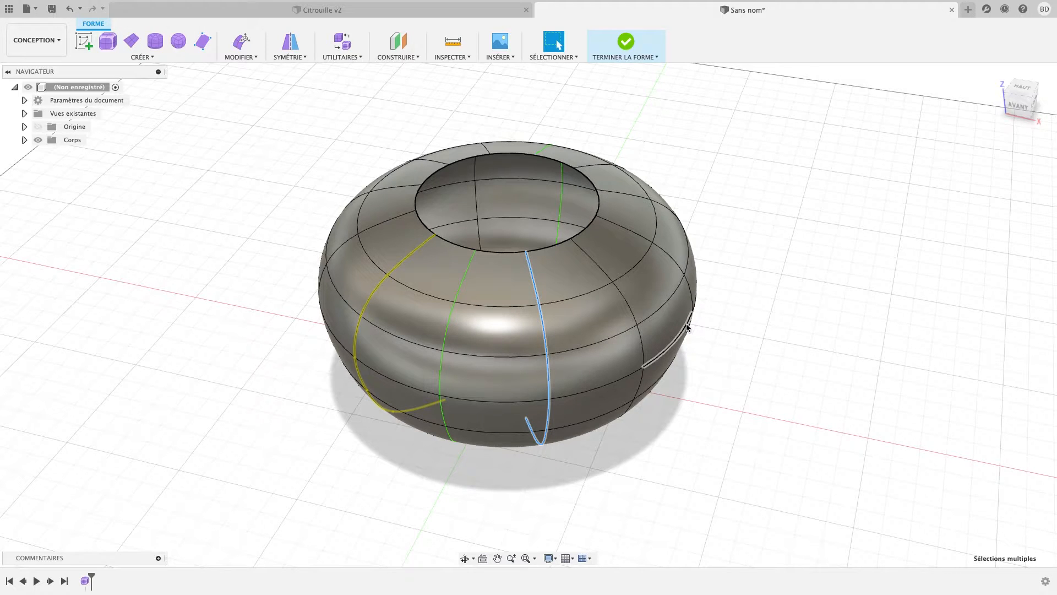
click(1023, 87)
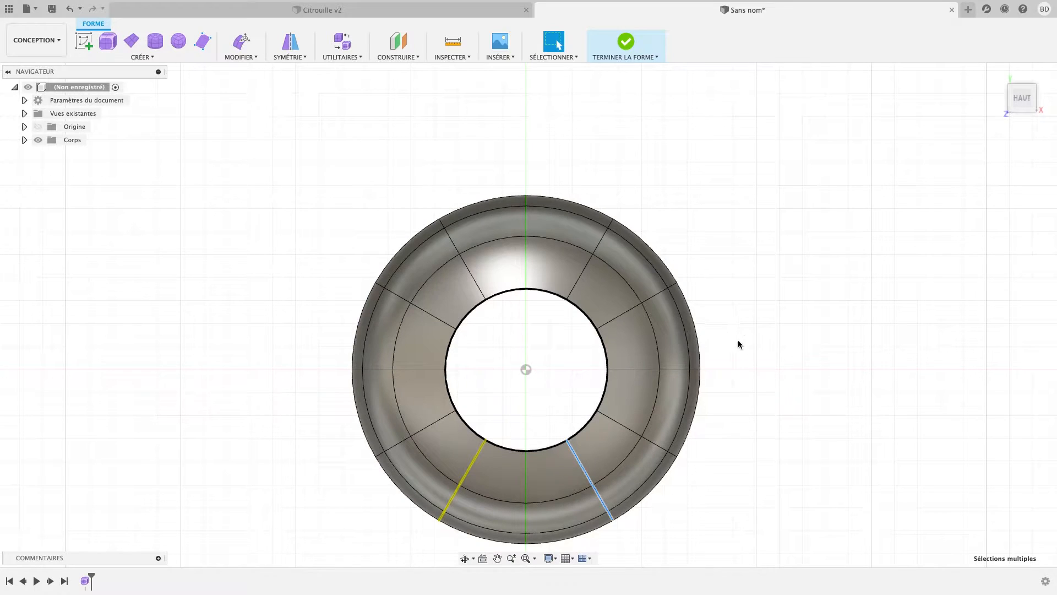
middle_drag(738, 343, 709, 273)
click(241, 41)
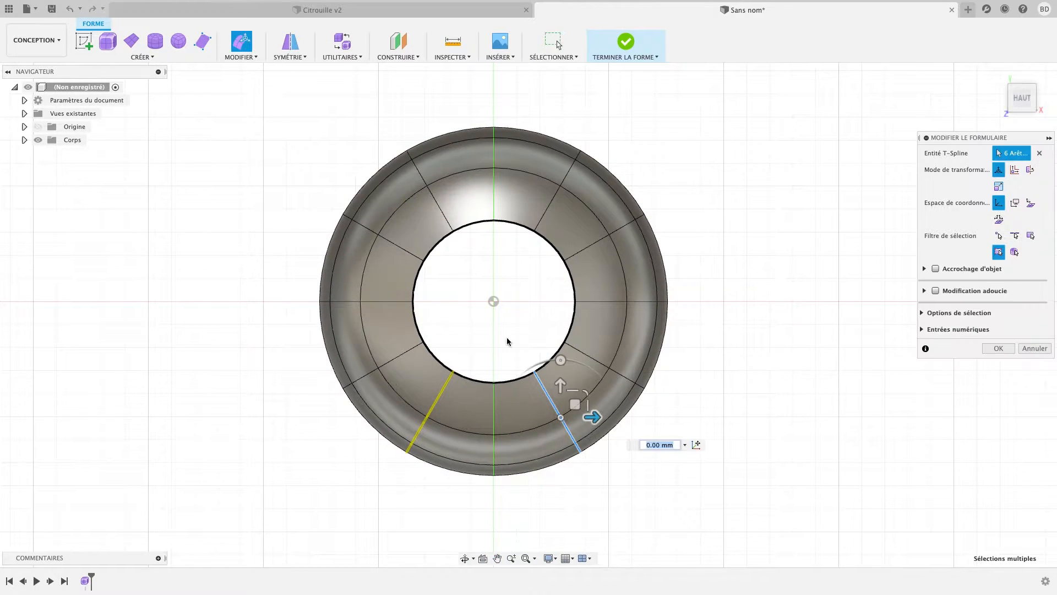
drag(573, 401, 568, 380)
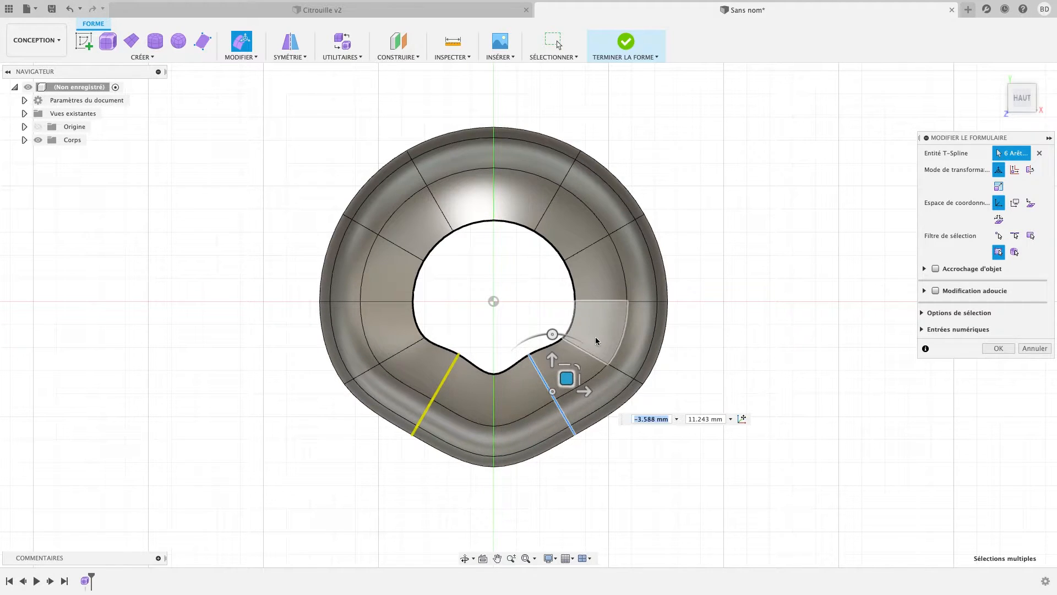
Move the side vertical edge line inward about 17 mm plus another 8.6 mm, and the rear one about -11.5 mm in X and -19.4 mm in Y
click(604, 301)
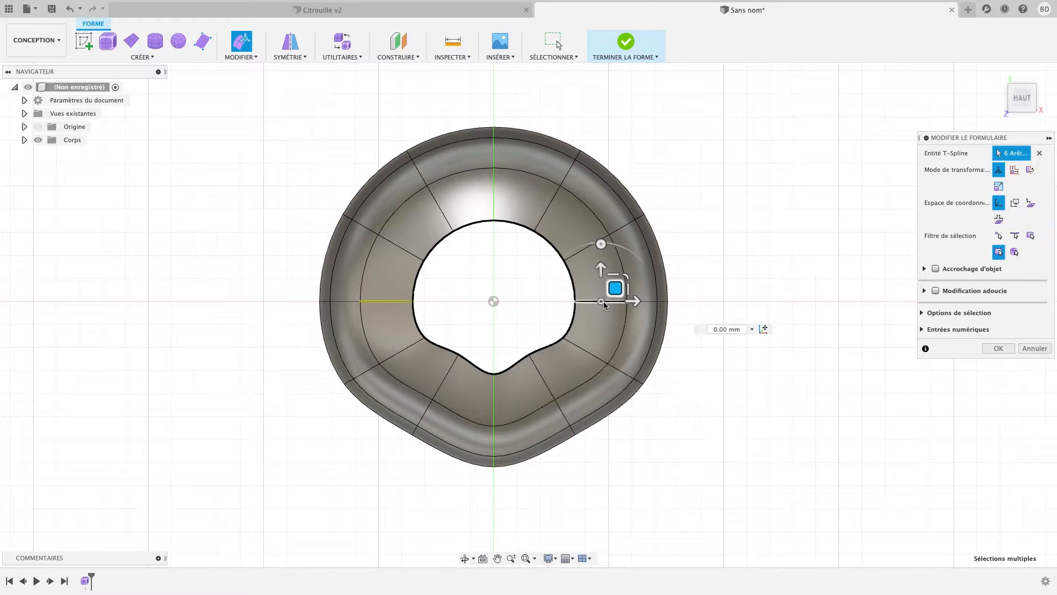
mouse_move(615, 288)
mouse_down()
mouse_move(639, 293)
mouse_move(604, 288)
mouse_up()
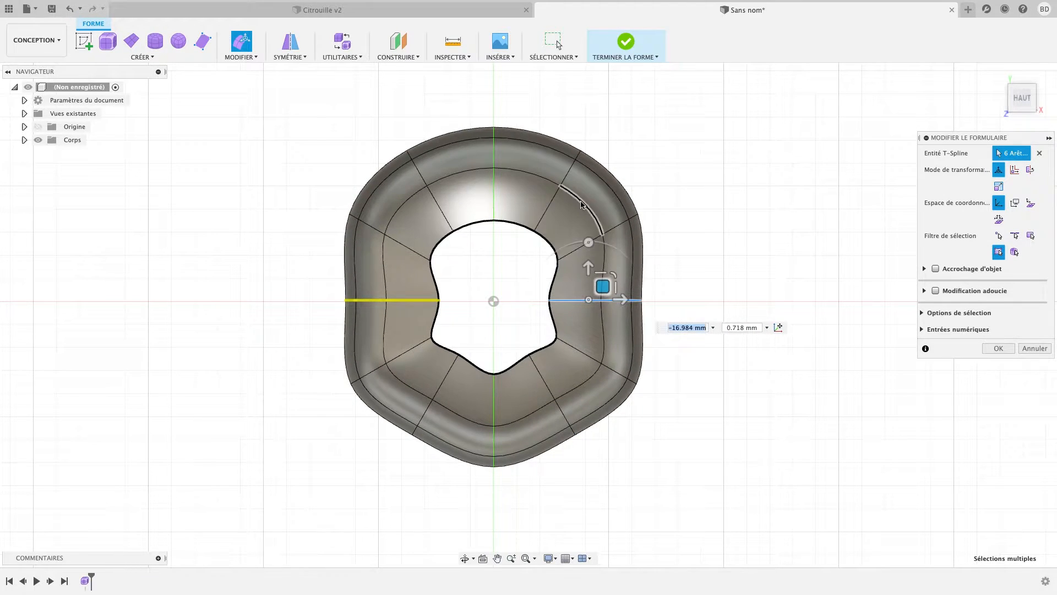
click(550, 210)
drag(583, 175, 555, 218)
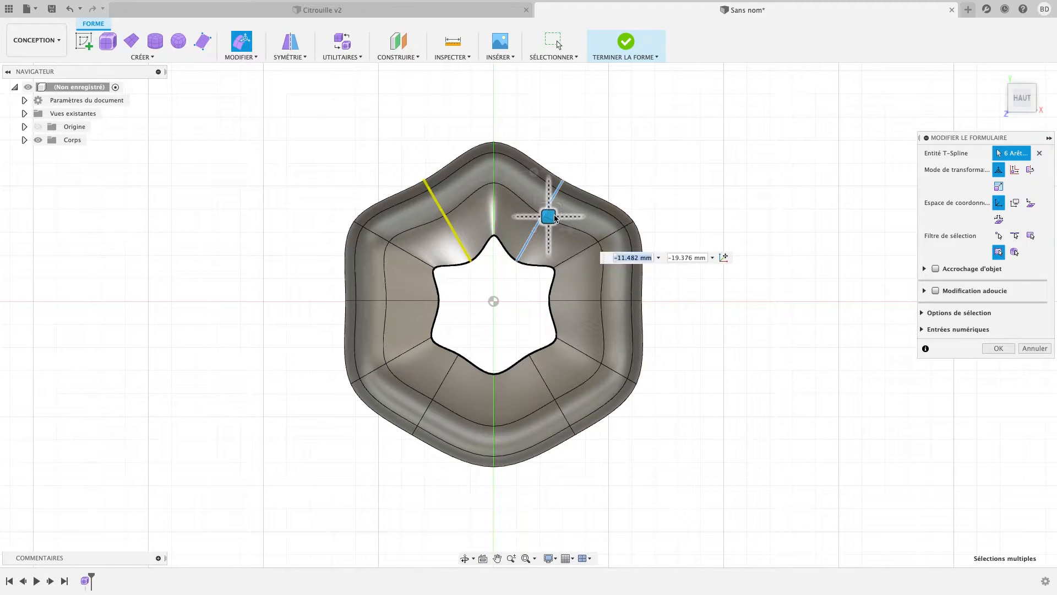
click(588, 303)
drag(616, 289, 600, 293)
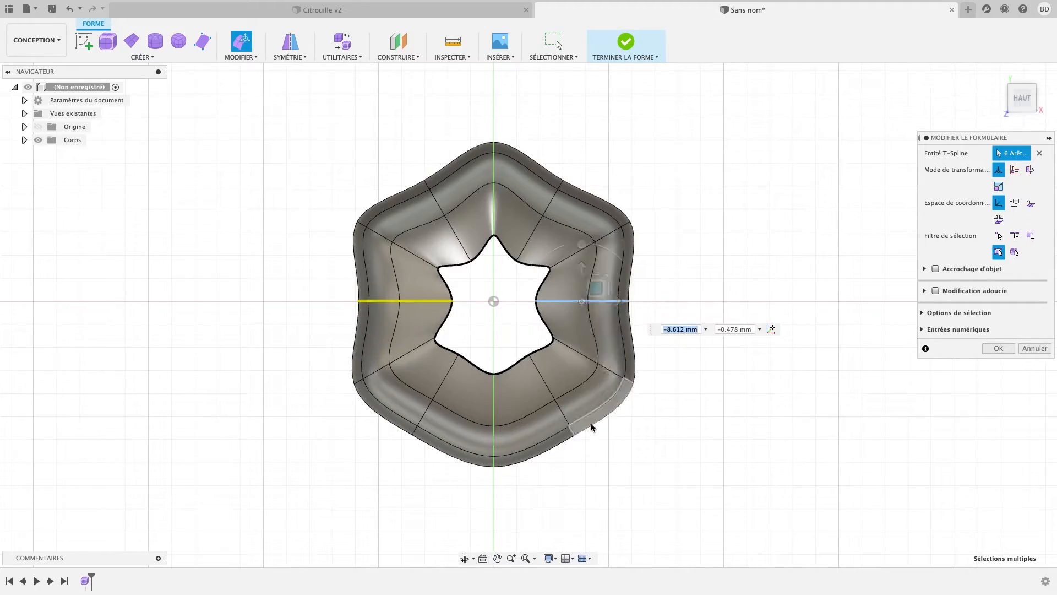
Examine the creased groove lines of the finished pumpkin in the Citrouille v2 design and return to the unsaved form
shift+middle_drag(592, 427, 488, 125)
click(380, 15)
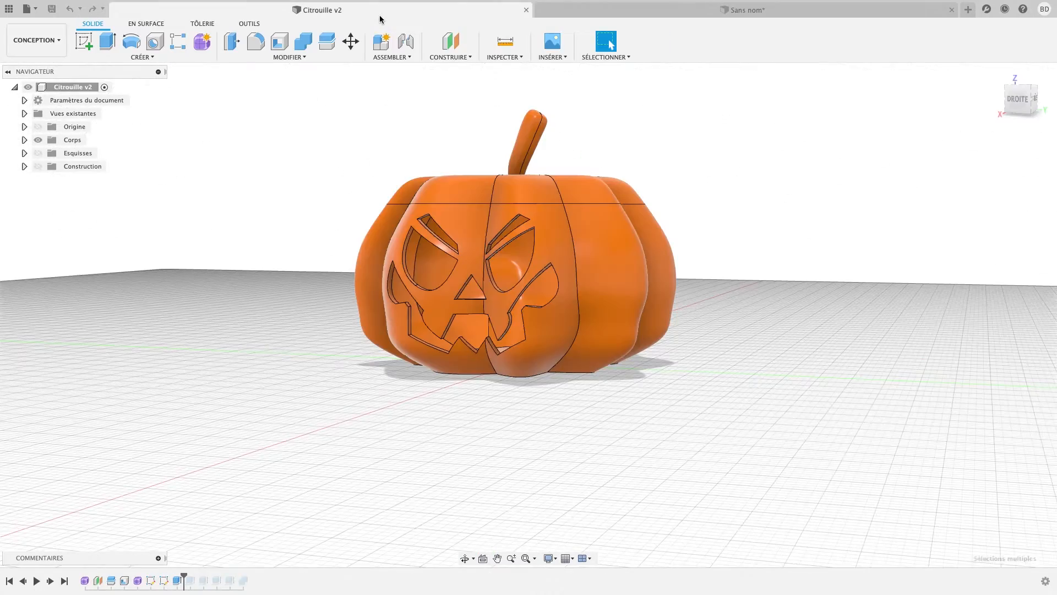
shift+middle_drag(557, 400, 535, 390)
click(716, 11)
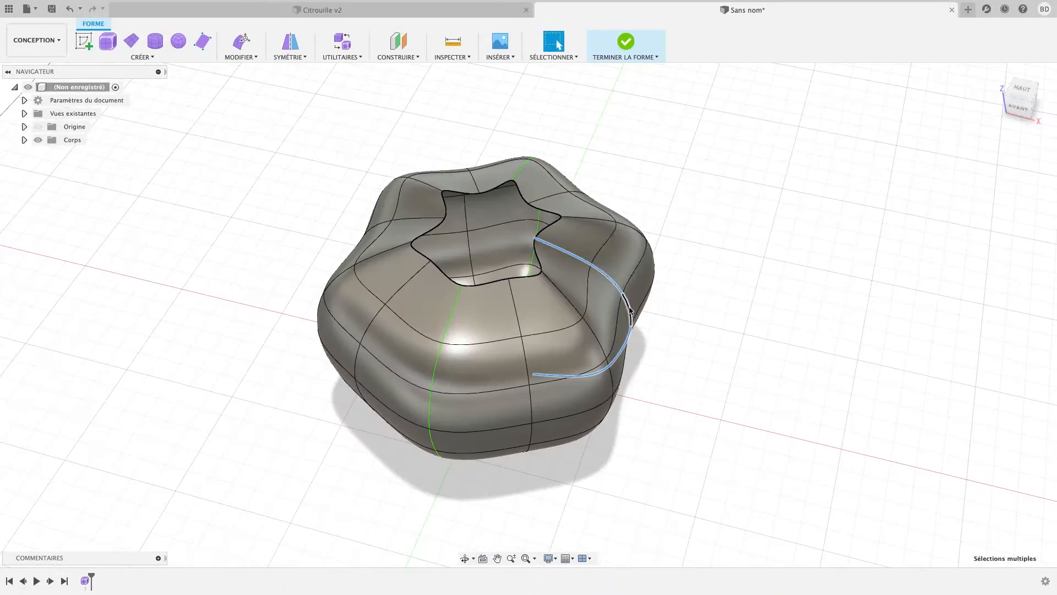
Crease the side vertical edge line and the front vertical edge line beside the symmetry line
shift+middle_drag(645, 308, 556, 352)
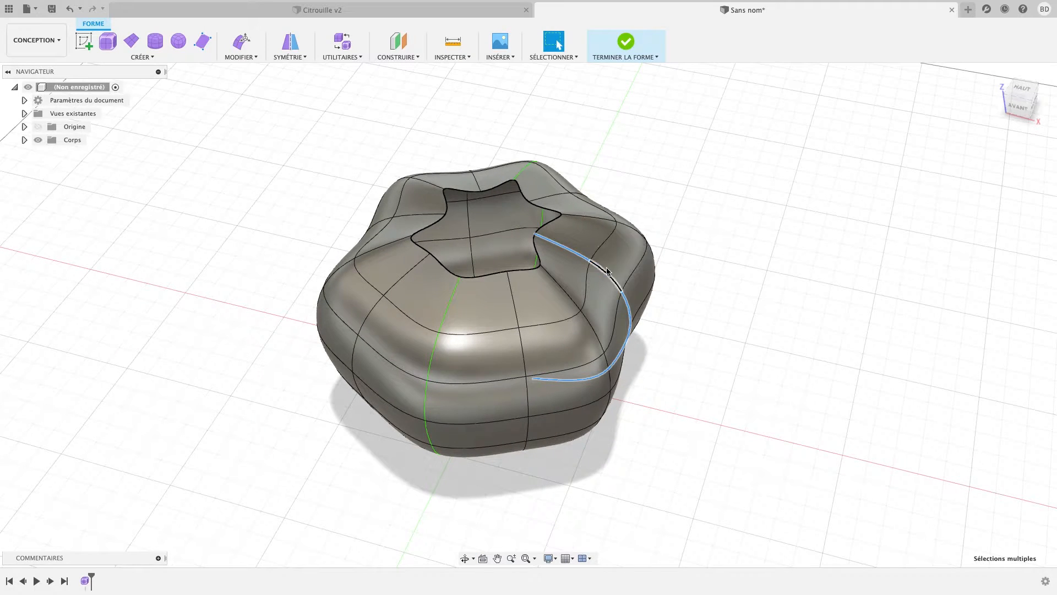
click(240, 58)
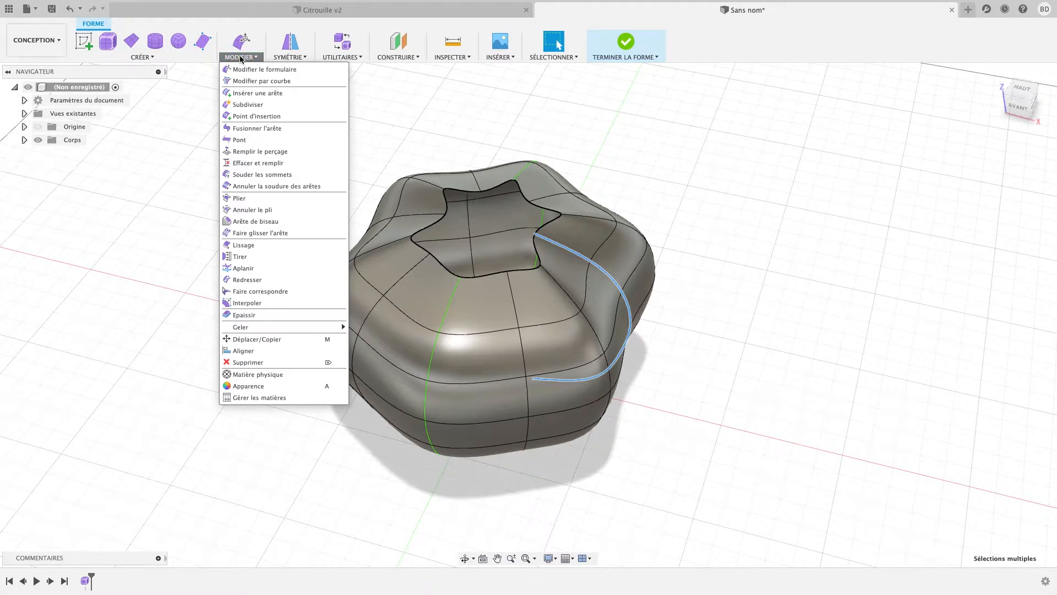
click(254, 198)
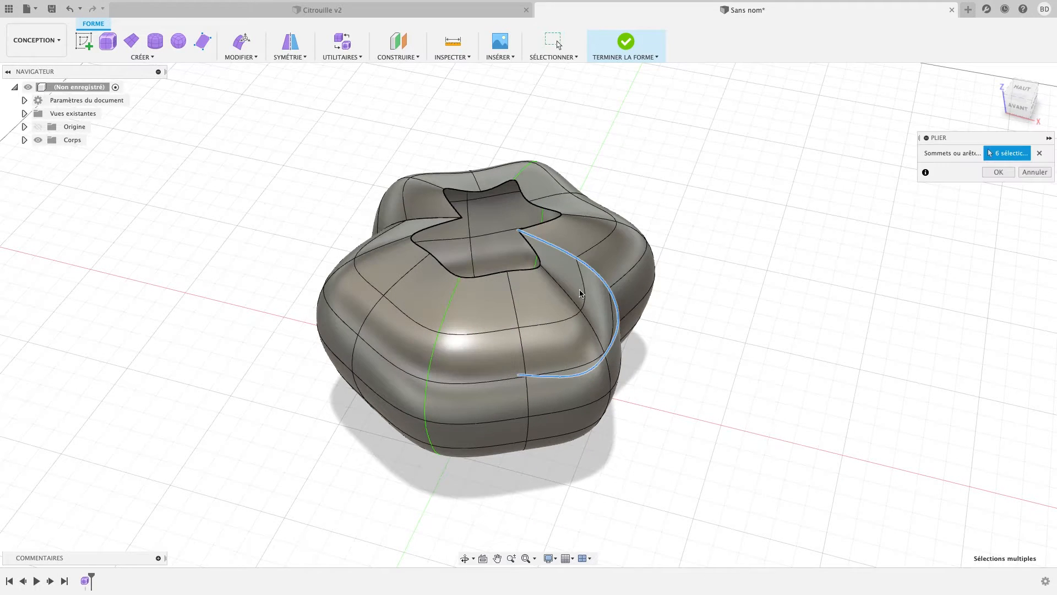
shift+middle_drag(564, 295, 562, 330)
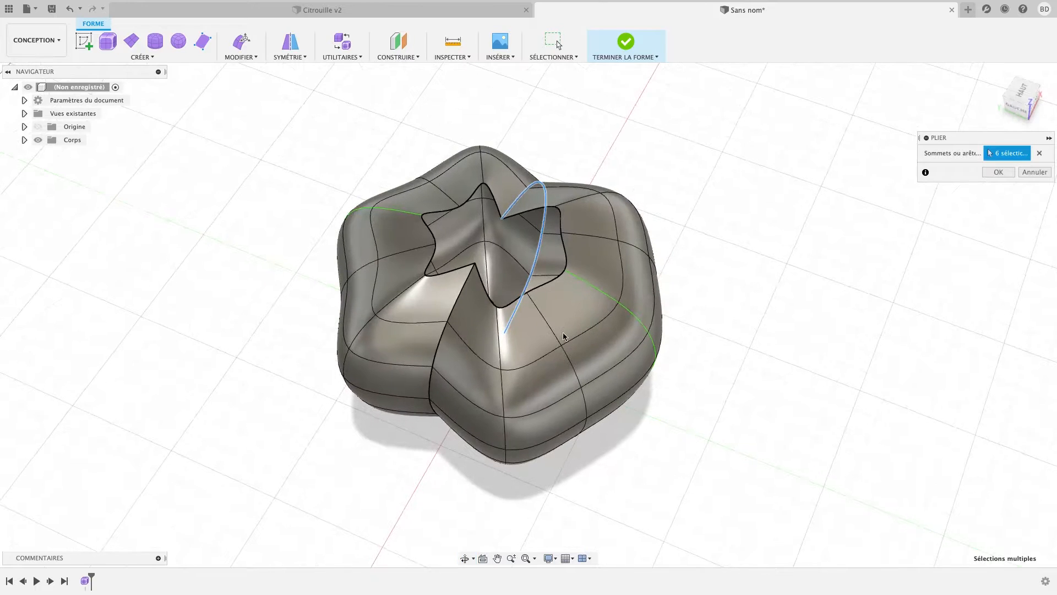
click(554, 330)
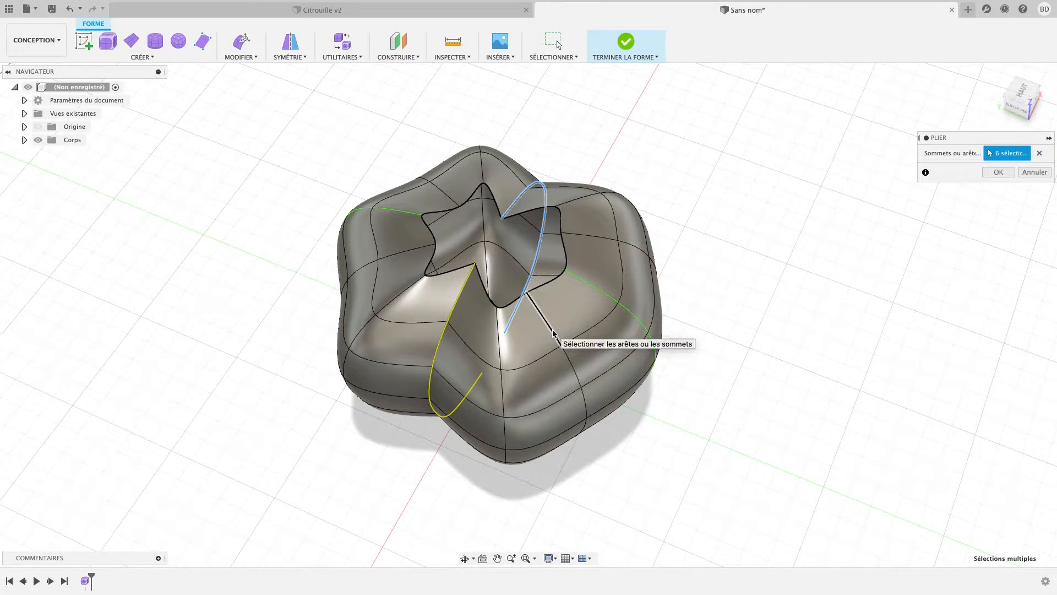
double_click(554, 332)
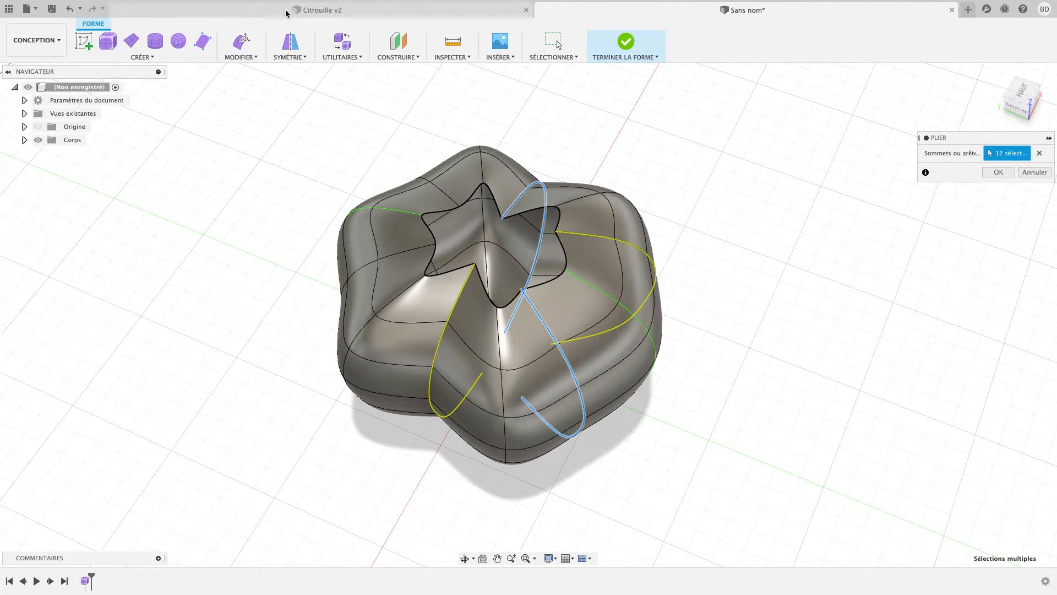
click(242, 57)
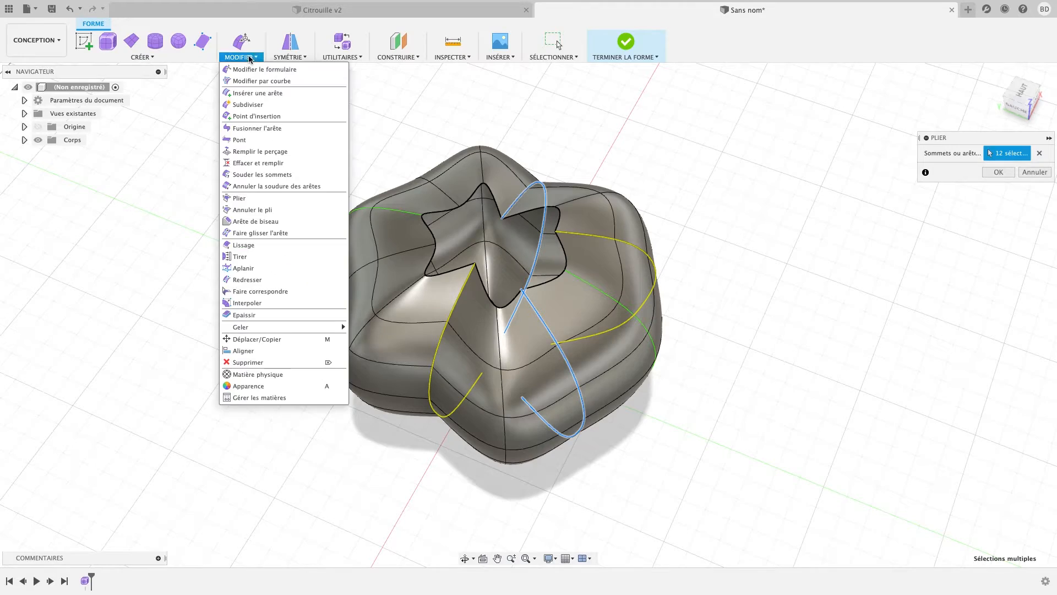
click(263, 197)
Crease the rear vertical edge line beside the symmetry line
shift+middle_drag(678, 346, 502, 319)
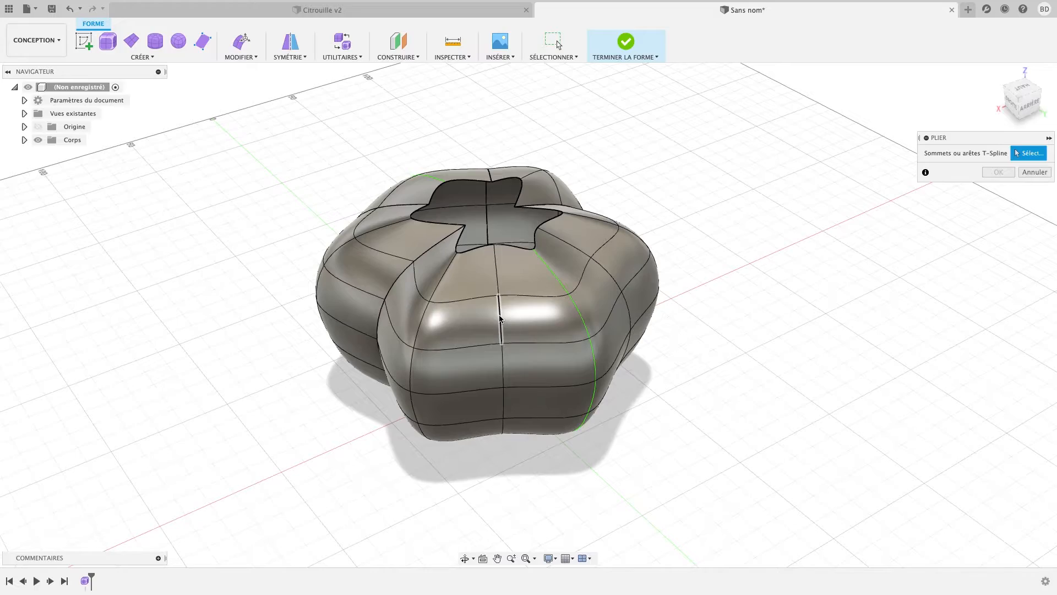
double_click(500, 318)
shift+middle_drag(715, 301, 491, 349)
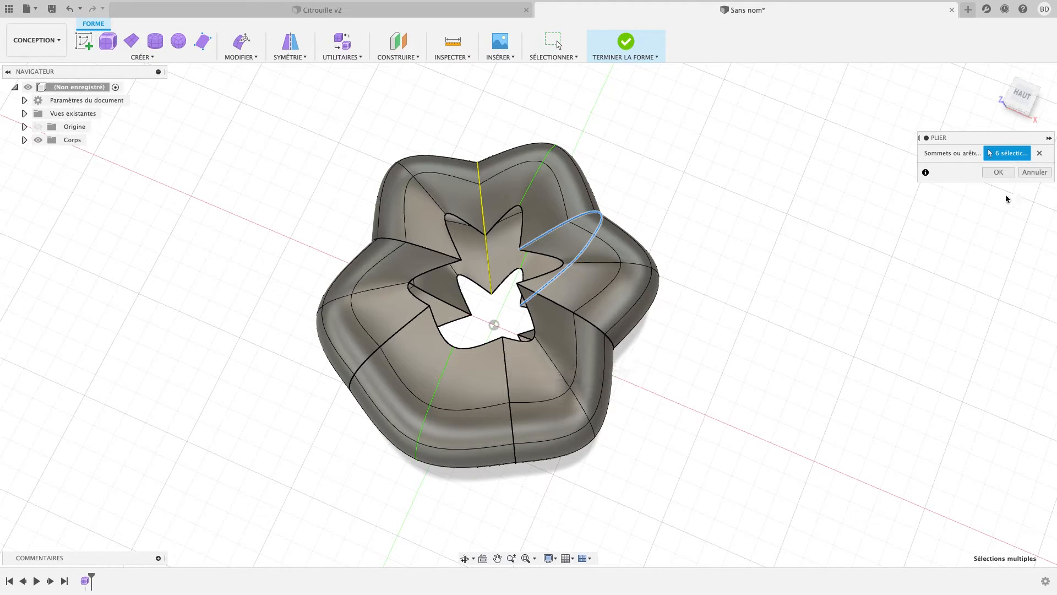
click(998, 172)
Move the creased front vertical edge line by about -5.0 mm in X and 1.4 mm in Y, viewed from above
shift+middle_drag(649, 330, 513, 336)
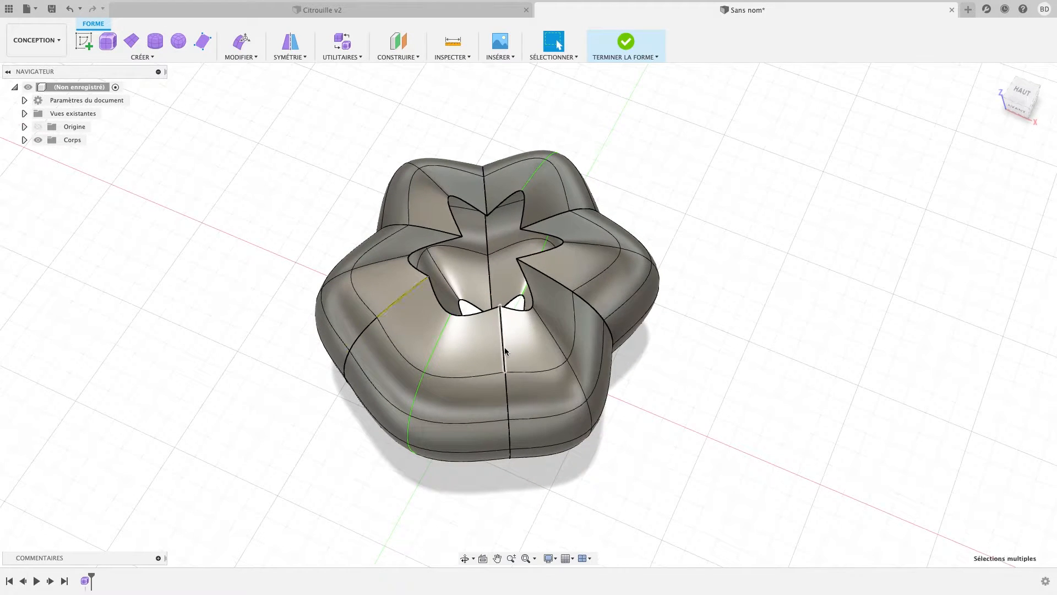
click(241, 42)
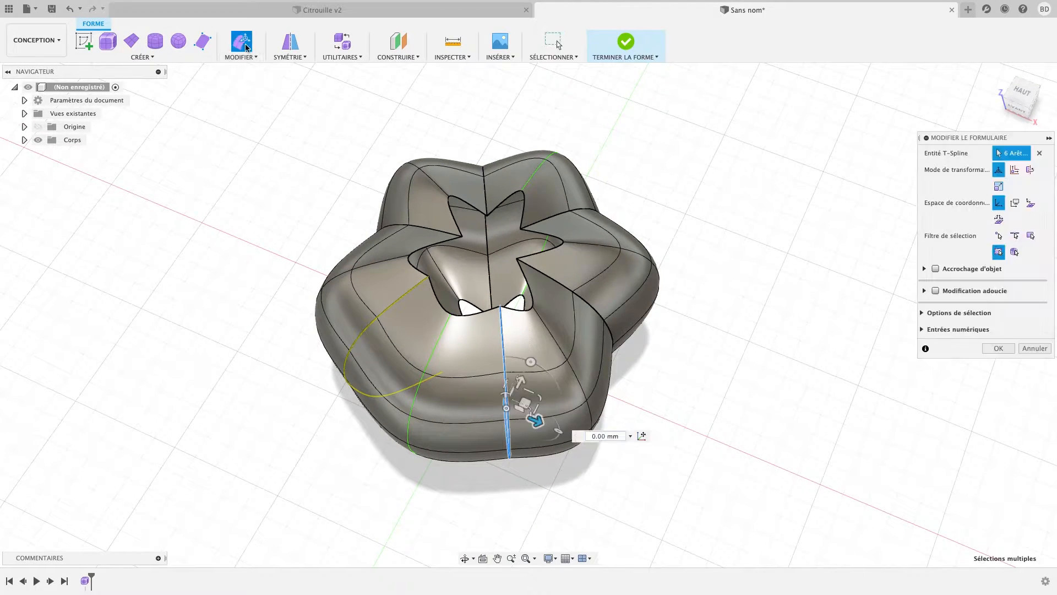
click(1023, 94)
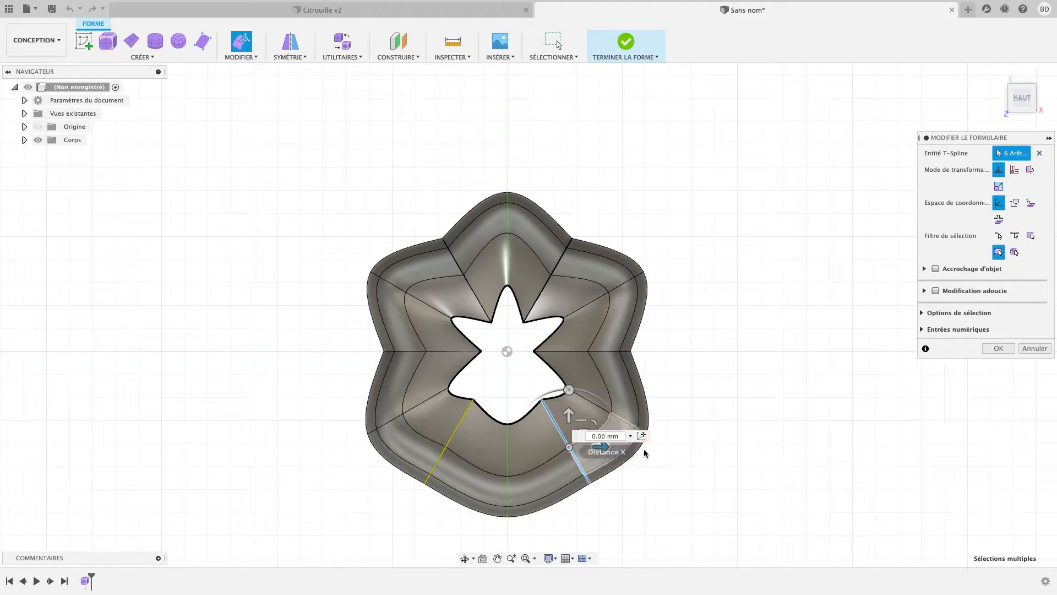
middle_drag(703, 411, 725, 337)
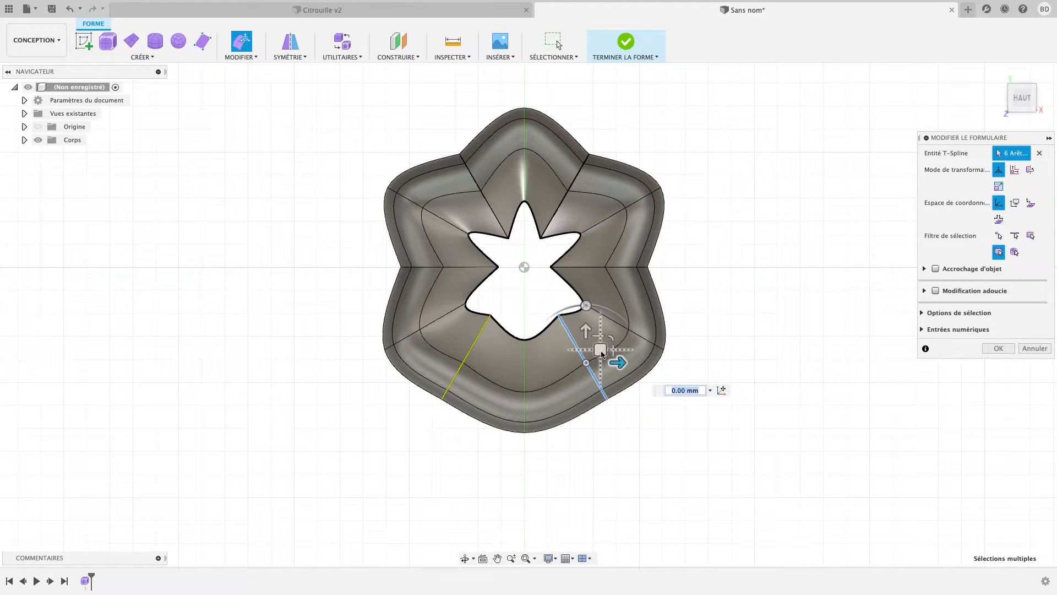
mouse_move(601, 353)
mouse_down()
mouse_move(587, 340)
mouse_move(590, 351)
mouse_up()
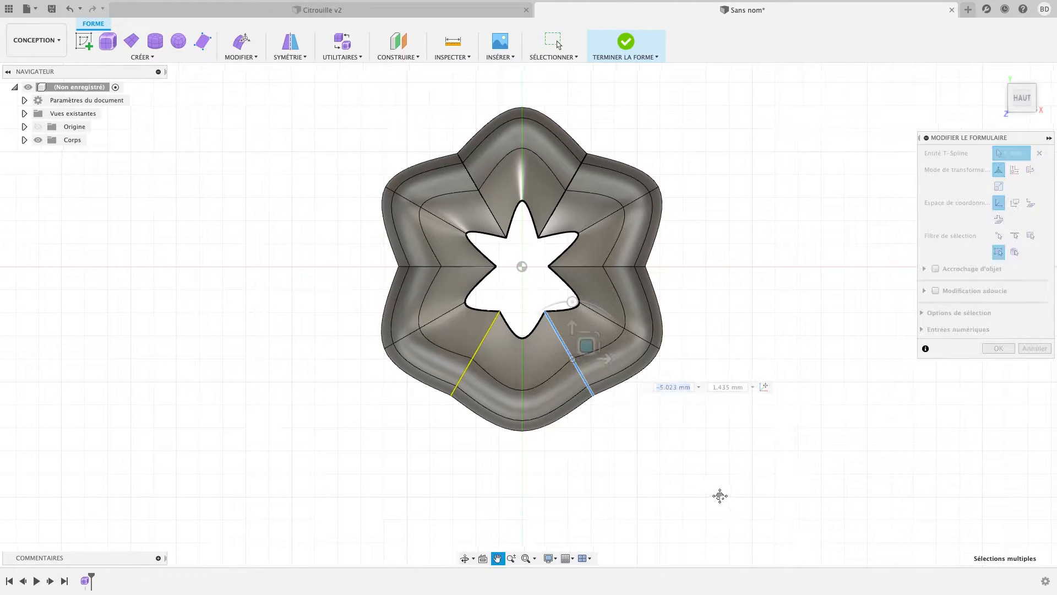
middle_drag(720, 495, 751, 405)
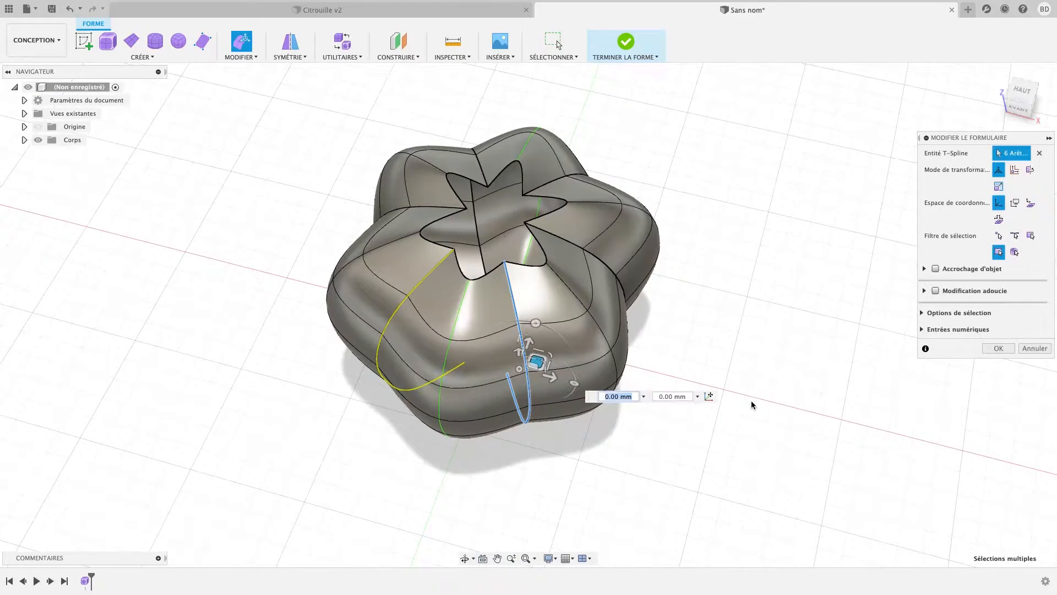
shift+middle_drag(797, 266, 786, 260)
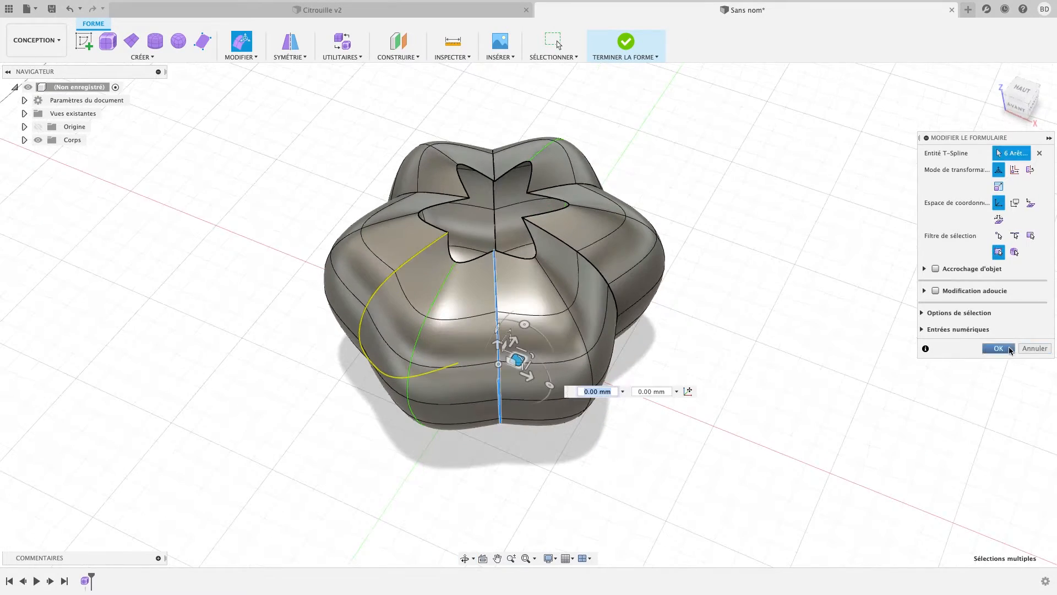
click(1006, 348)
Fill the pumpkin's bottom opening using the Remplir l'étoile mode with the option to keep crease edges enabled
shift+middle_drag(769, 377, 621, 309)
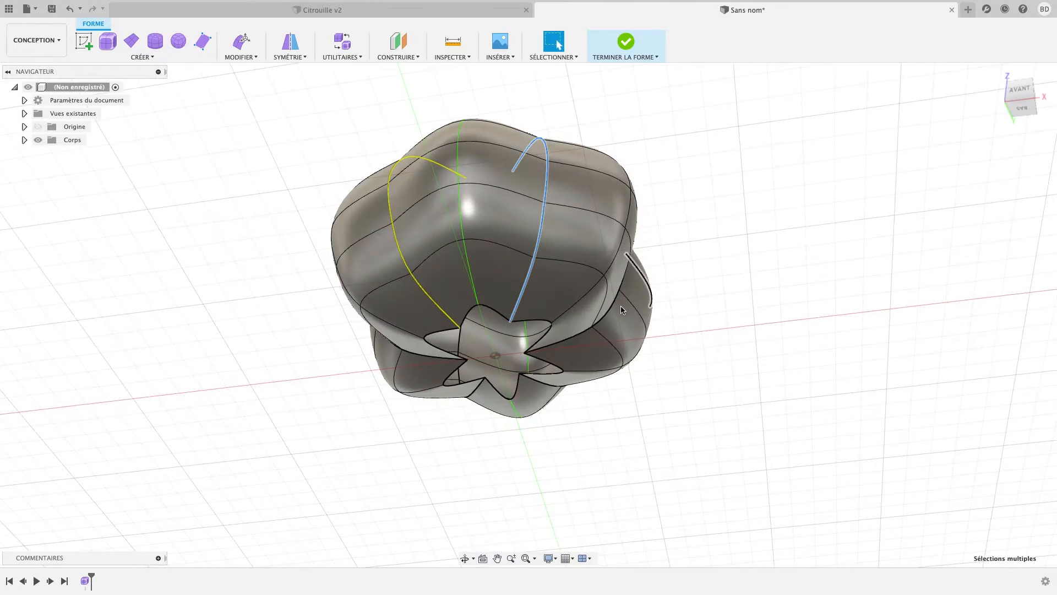
click(540, 325)
double_click(533, 325)
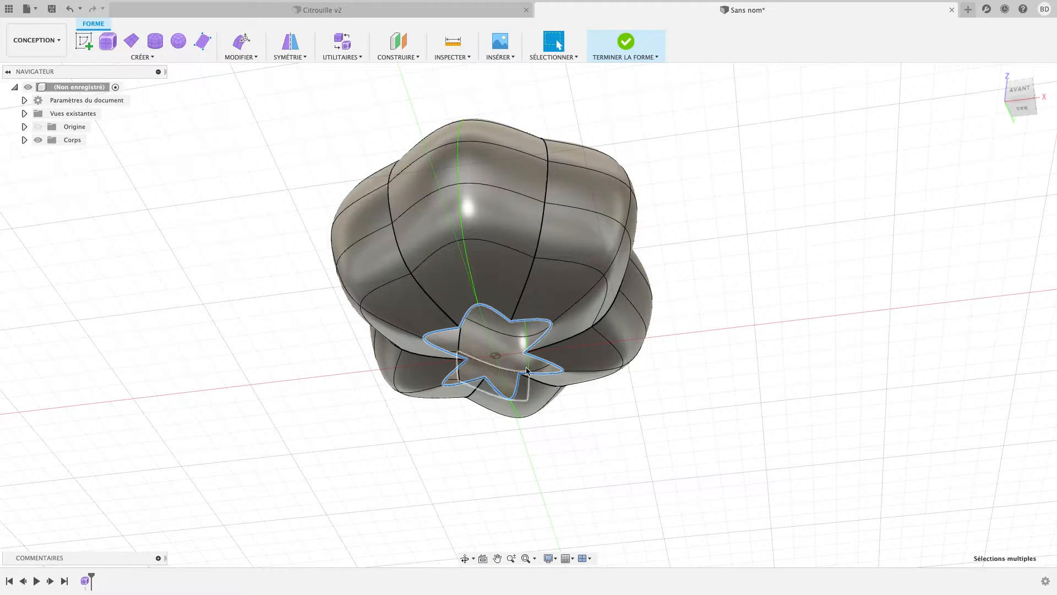
click(243, 60)
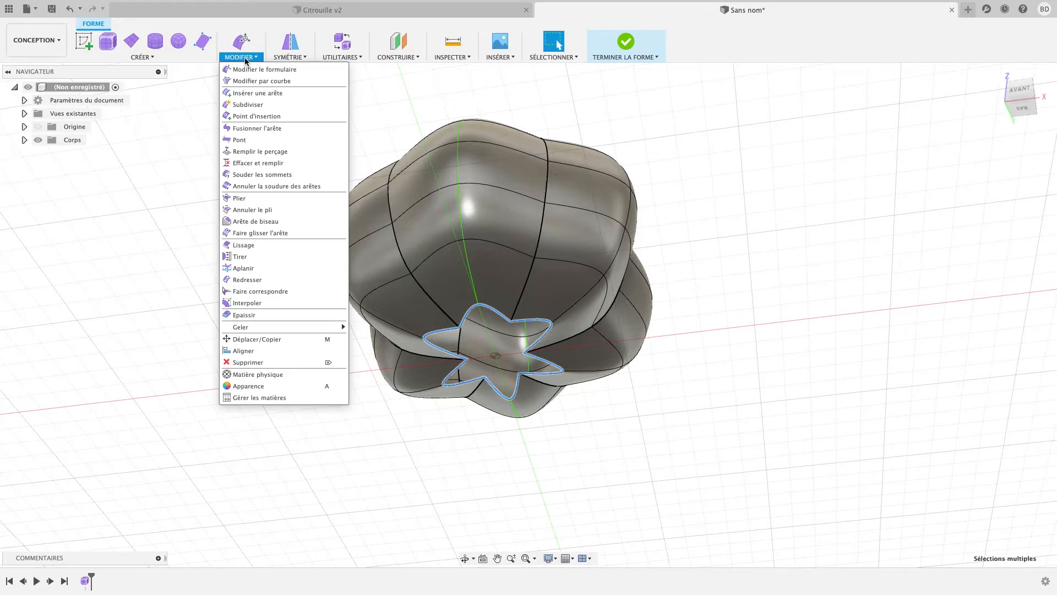
click(279, 153)
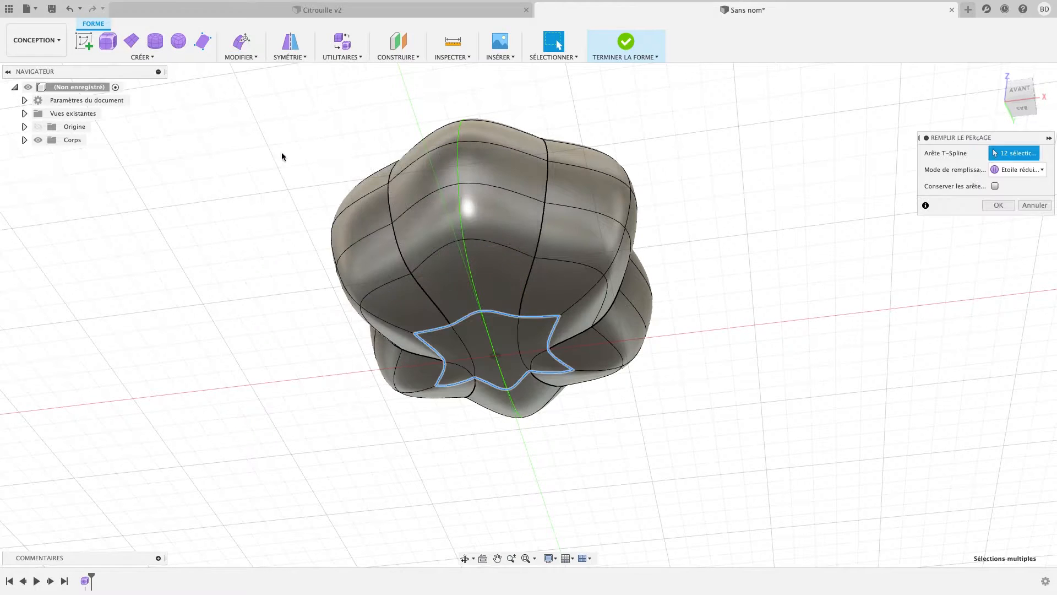
mouse_move(673, 355)
shift+middle_down()
mouse_move(670, 336)
mouse_move(685, 330)
mouse_move(696, 347)
mouse_move(683, 365)
mouse_move(679, 351)
shift+middle_up()
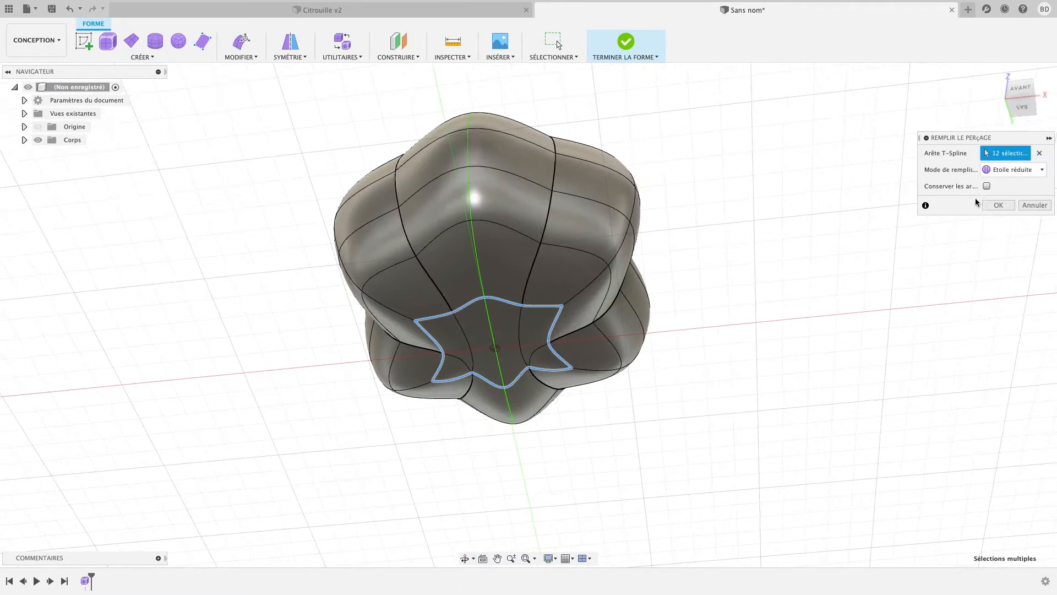
click(1006, 169)
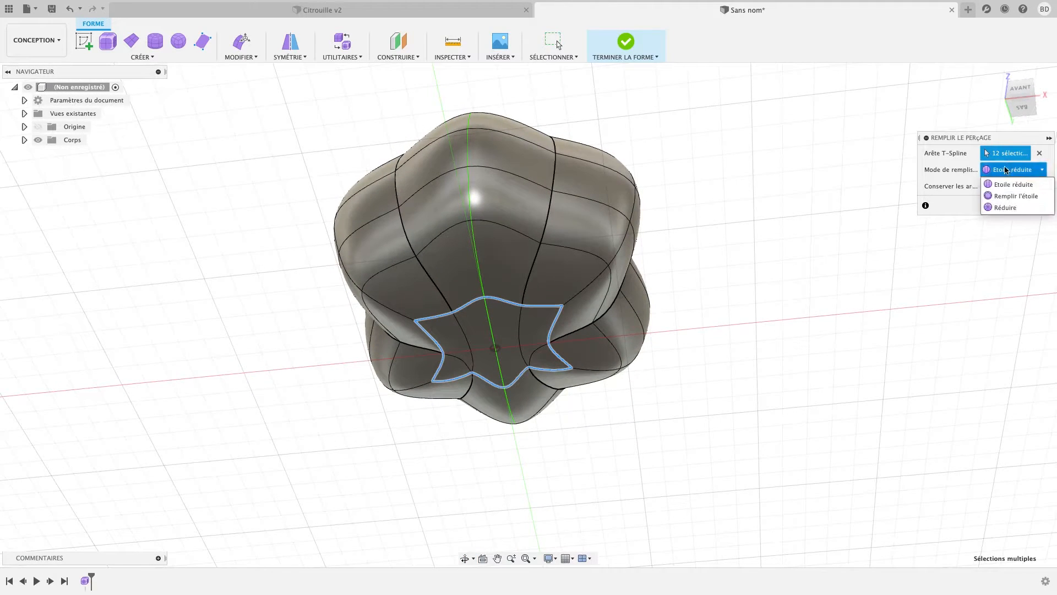
click(1007, 197)
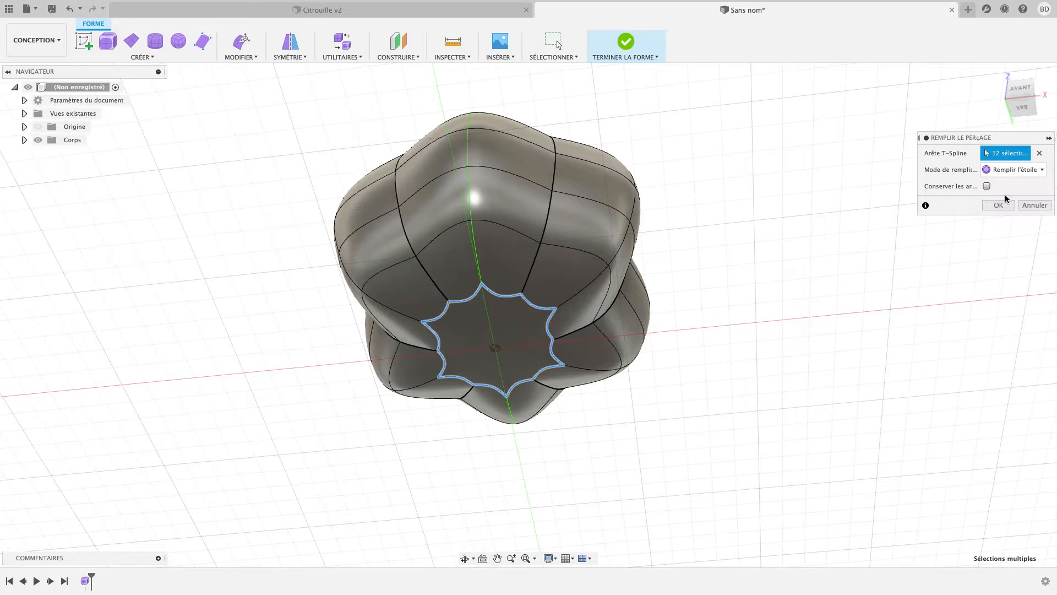
click(986, 187)
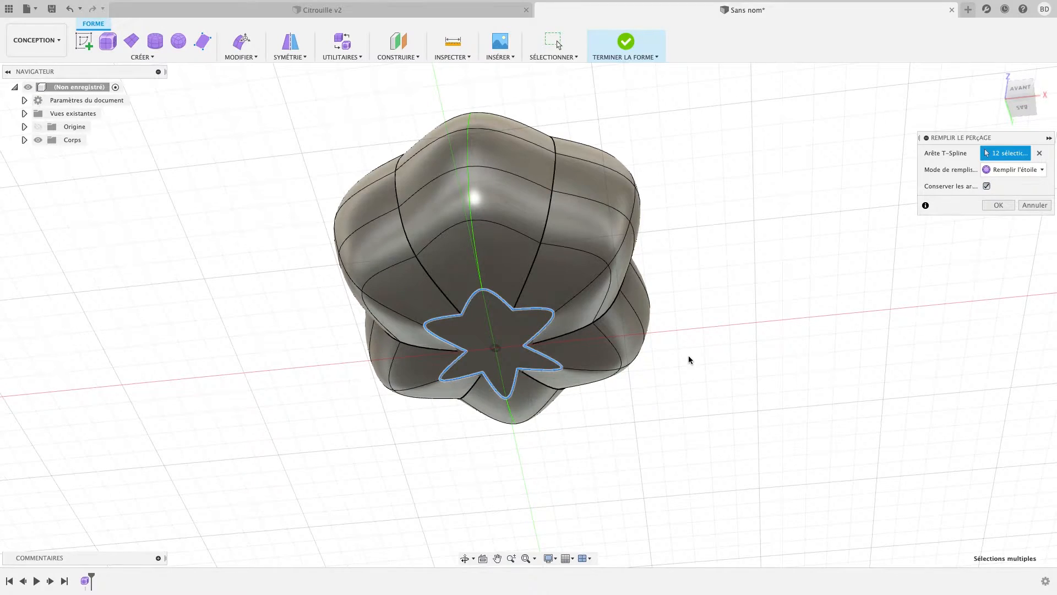
shift+middle_drag(689, 359, 804, 321)
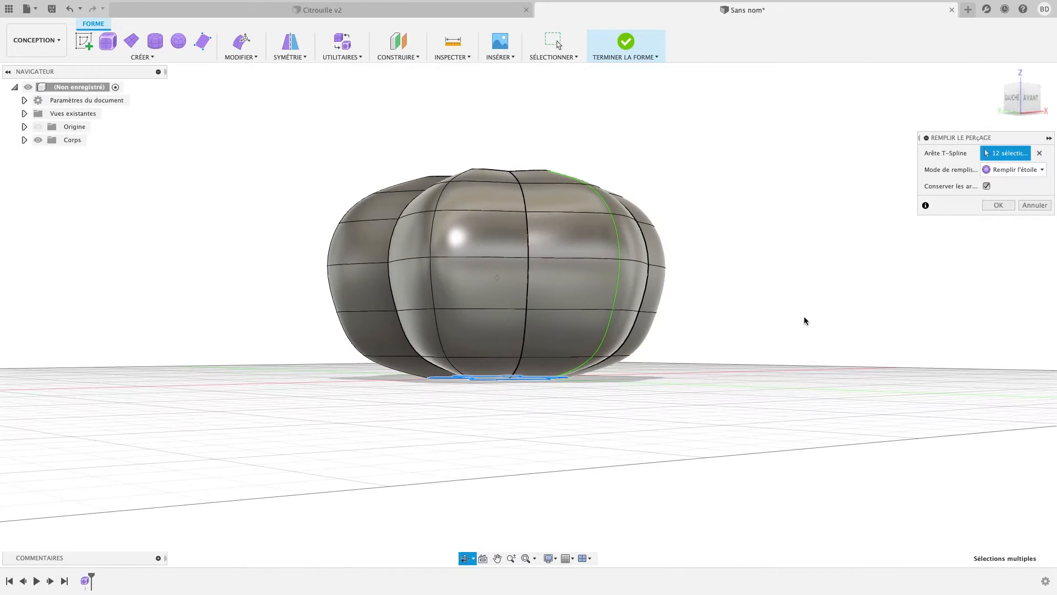
click(988, 209)
Fill the pumpkin's star-shaped top opening using the Réduire mode
shift+middle_drag(722, 177, 717, 219)
click(517, 238)
double_click(517, 238)
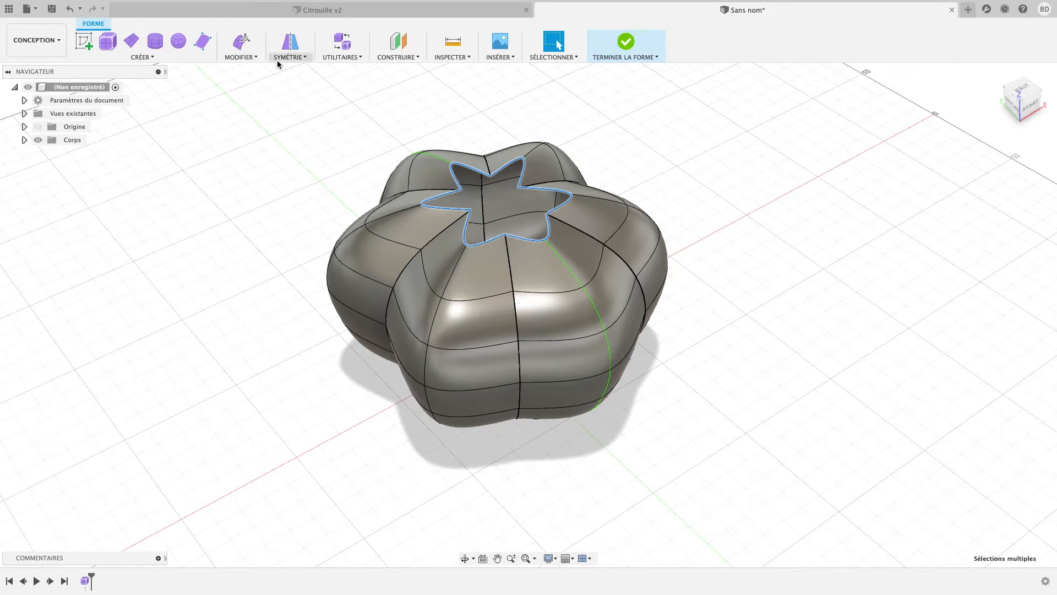
click(241, 57)
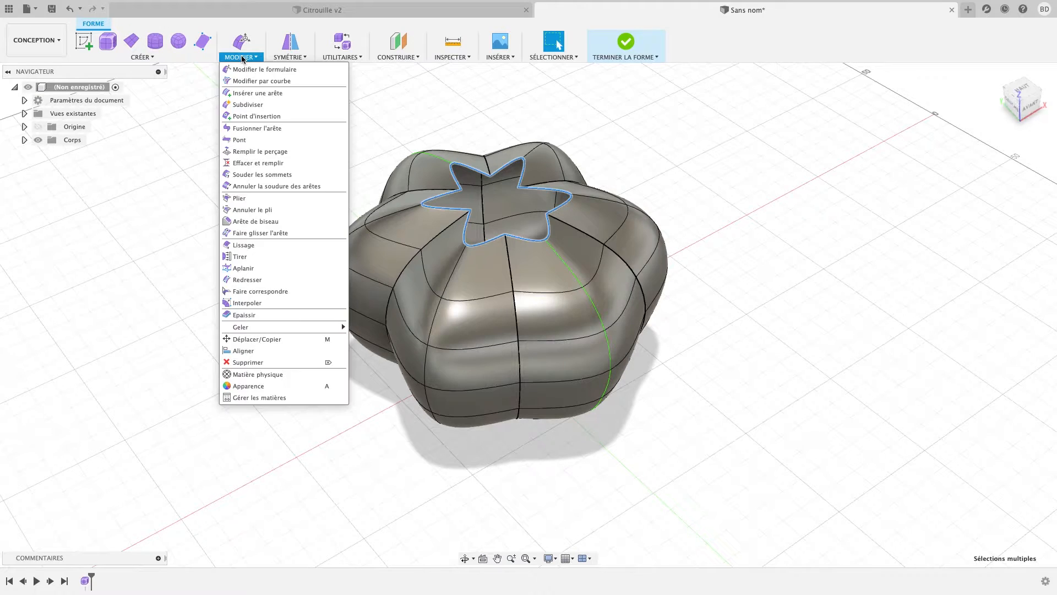
click(287, 152)
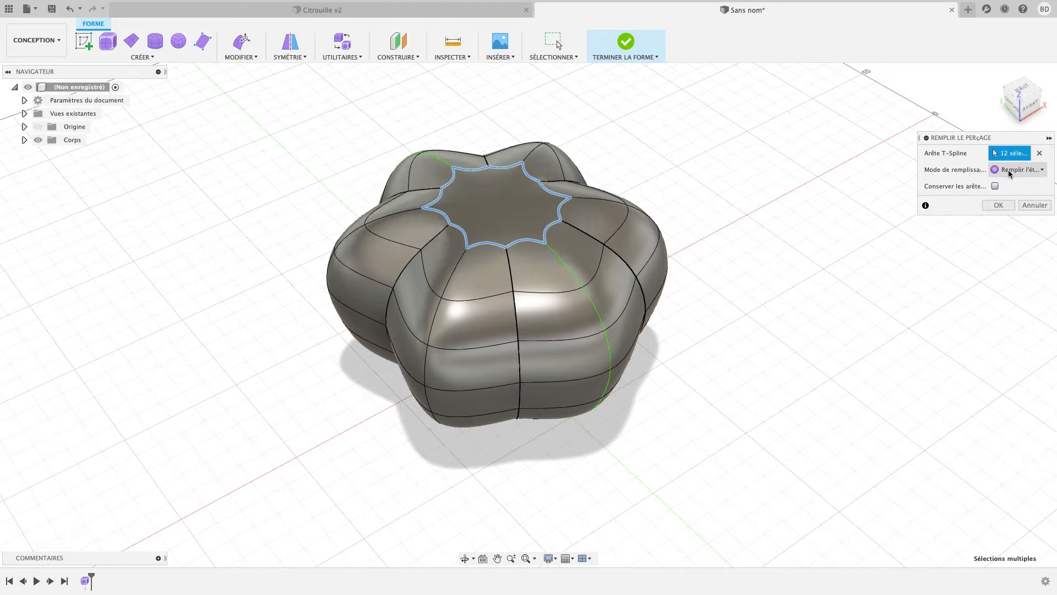
click(1007, 171)
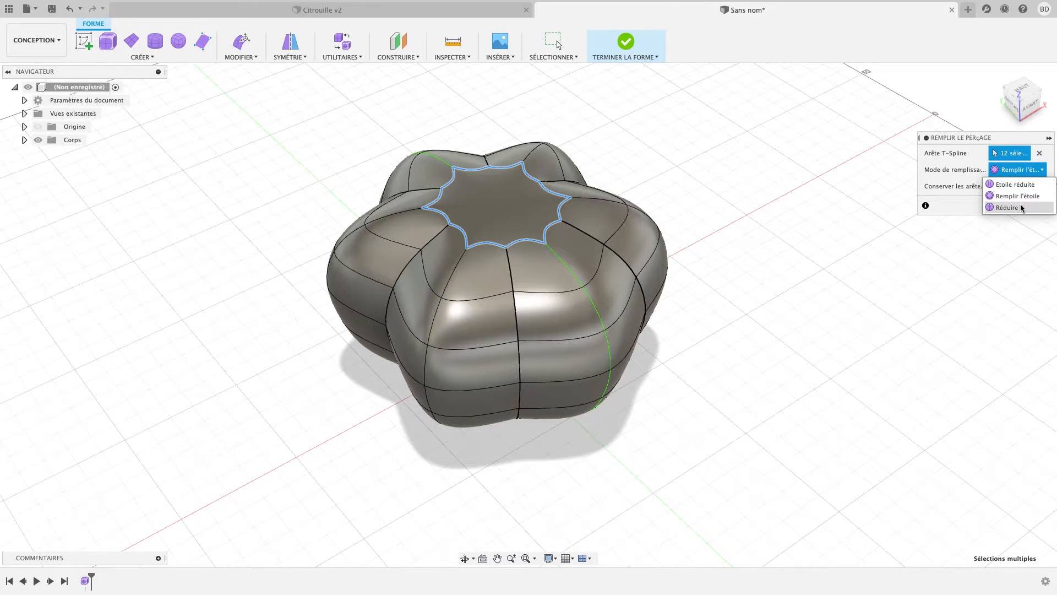
click(1007, 208)
shift+middle_drag(683, 231, 573, 192)
click(1002, 222)
Remove the symmetry constraint from the pumpkin body with Effacer la symétrie
middle_drag(527, 228, 533, 290)
scroll(512, 288, up, 5)
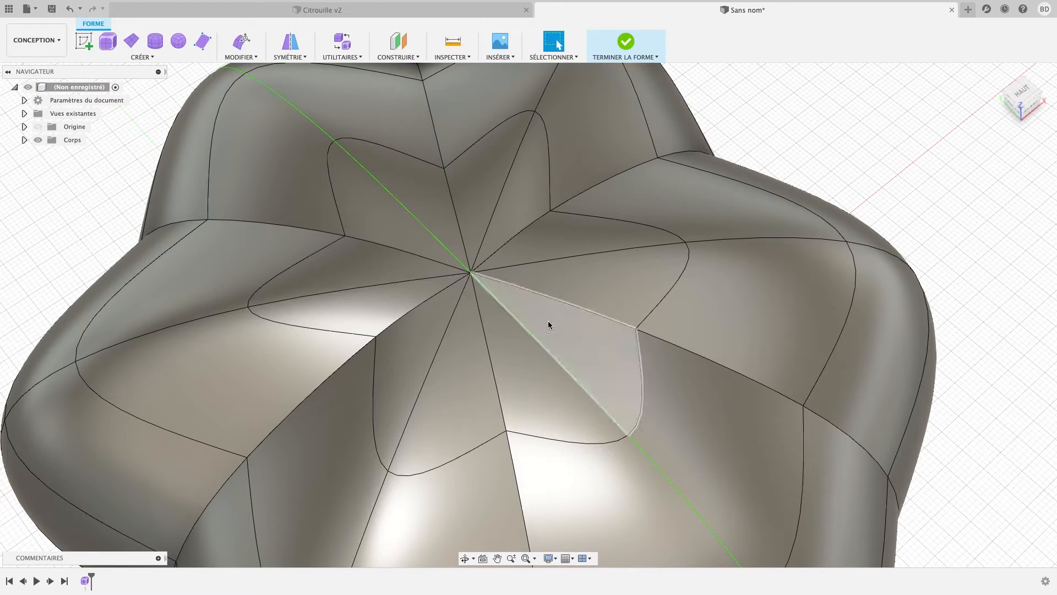
click(480, 196)
click(561, 246)
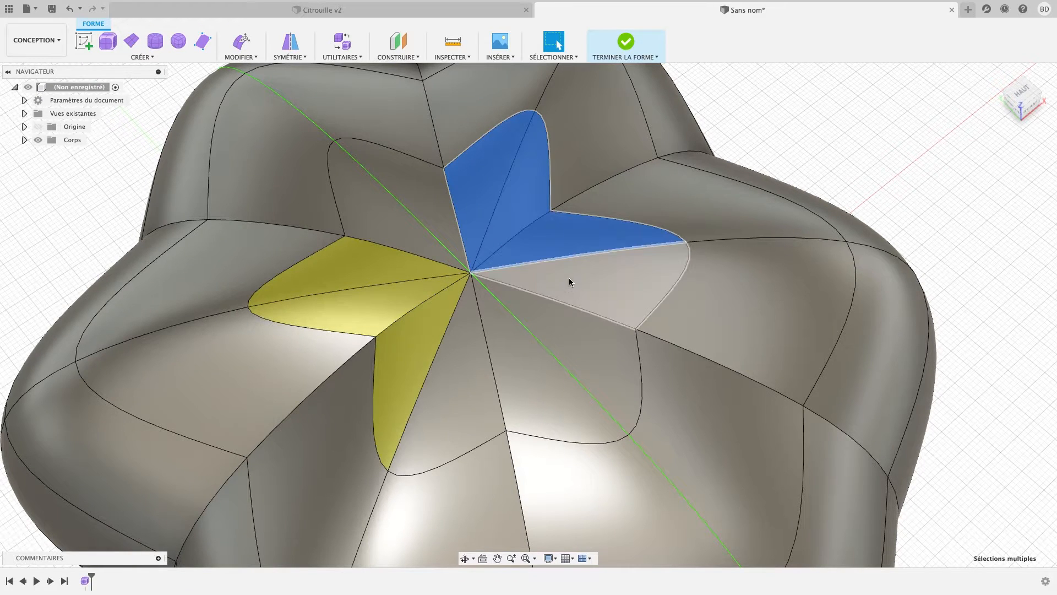
click(569, 279)
click(514, 337)
click(438, 204)
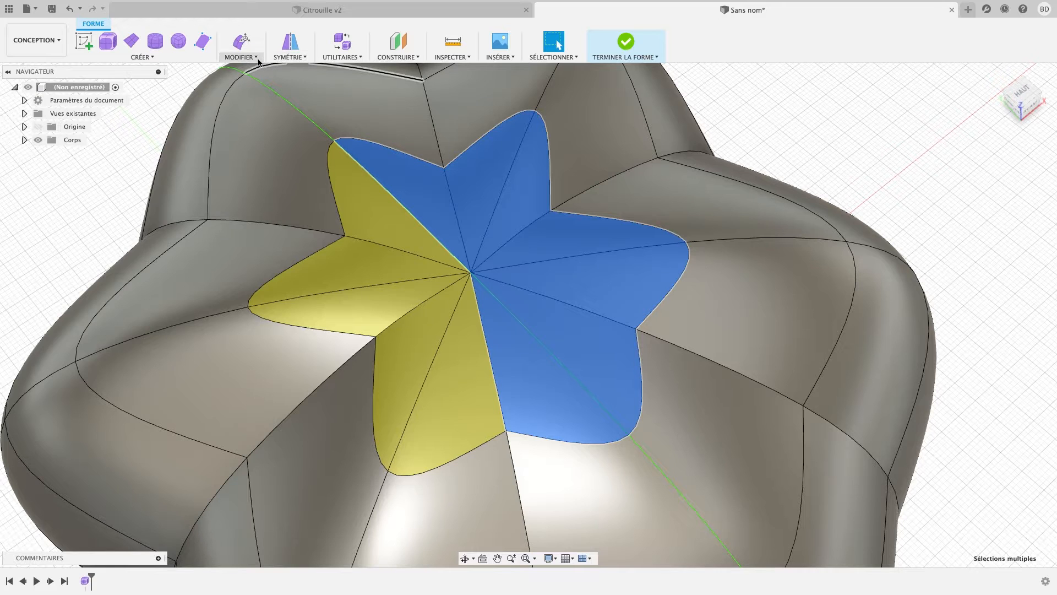
click(286, 57)
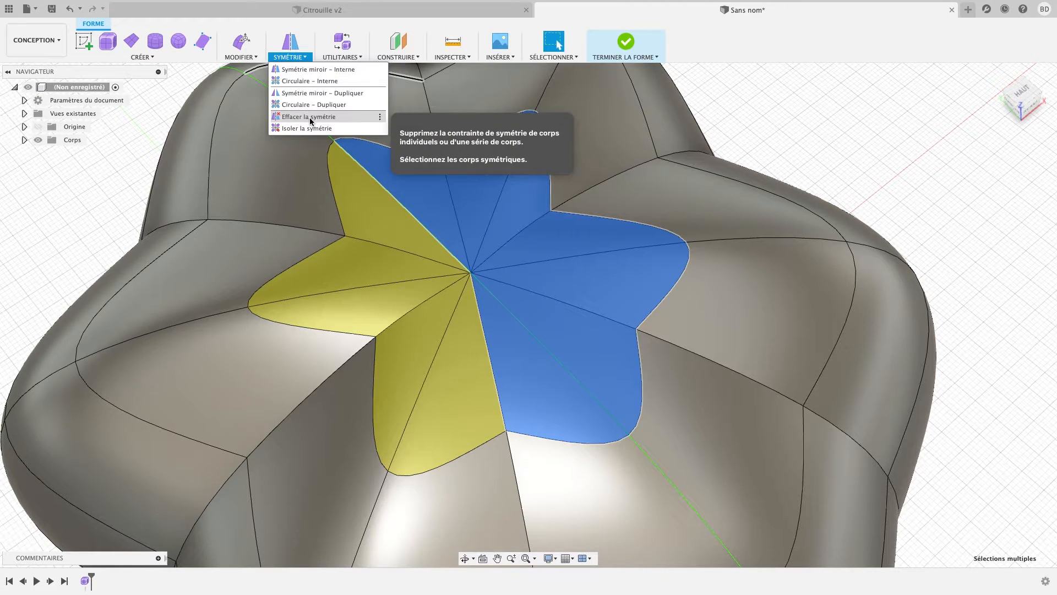
click(316, 117)
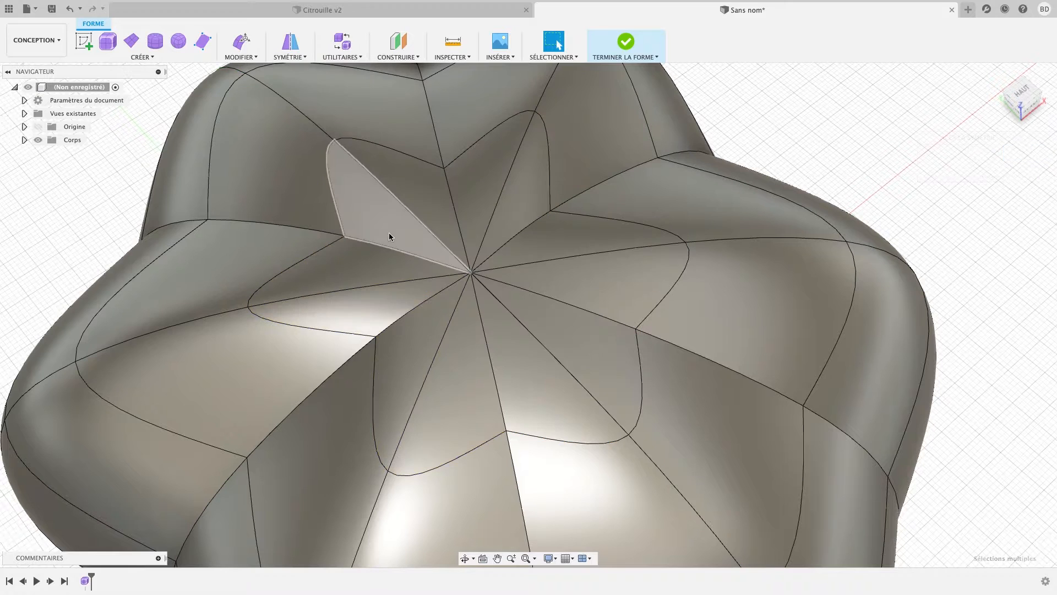
Select all twelve triangular faces of the star-shaped fill at the top of the pumpkin
click(379, 231)
shift+click(385, 267)
shift+click(404, 305)
shift+click(433, 325)
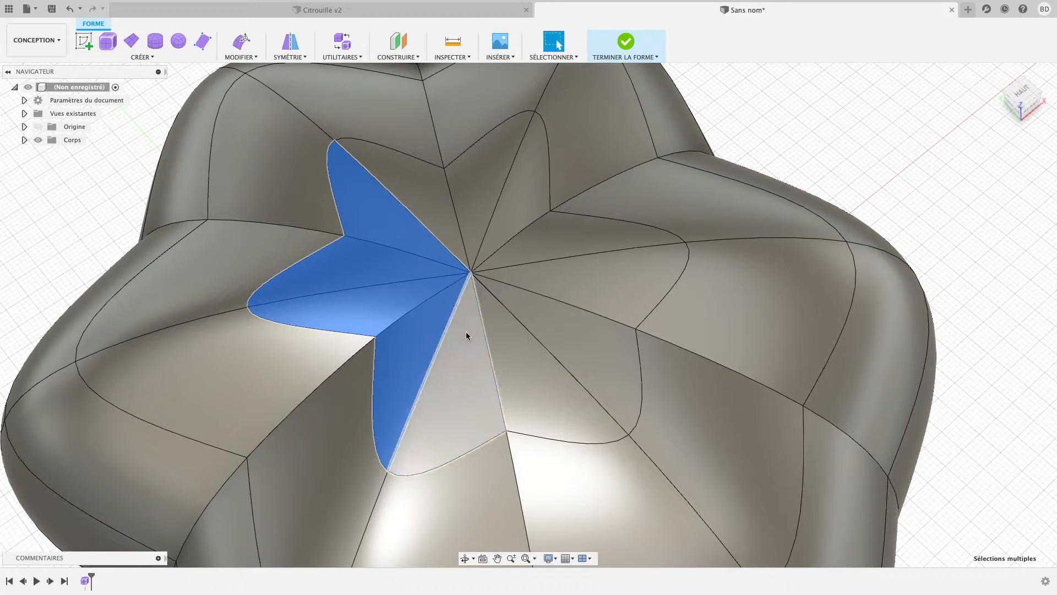
shift+click(466, 331)
shift+click(520, 331)
shift+click(539, 305)
shift+click(543, 280)
shift+click(541, 247)
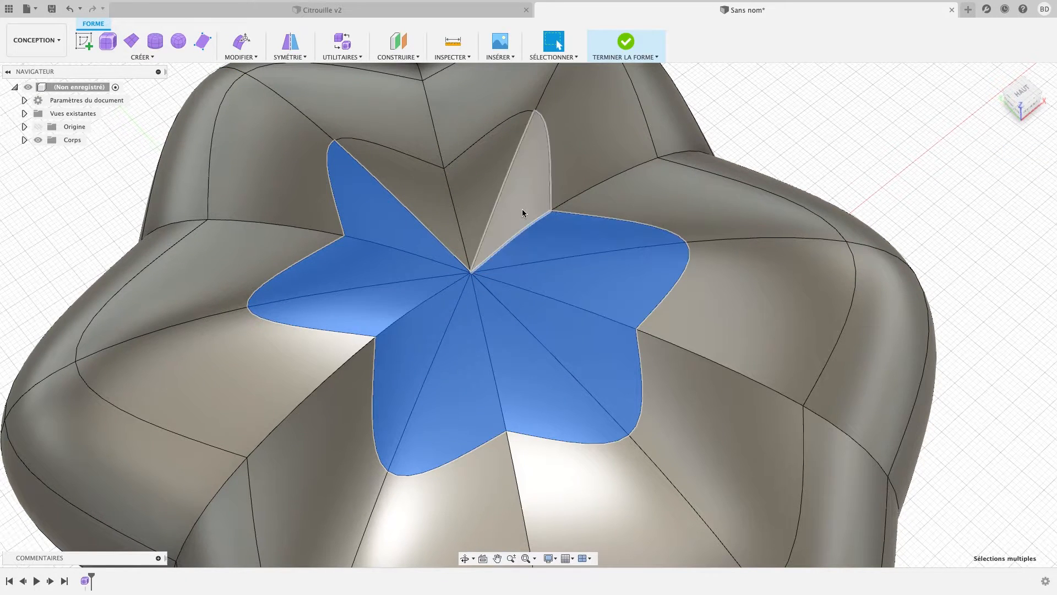
shift+click(521, 210)
shift+click(478, 207)
shift+click(436, 208)
Save the design under the name Citrouille
click(241, 56)
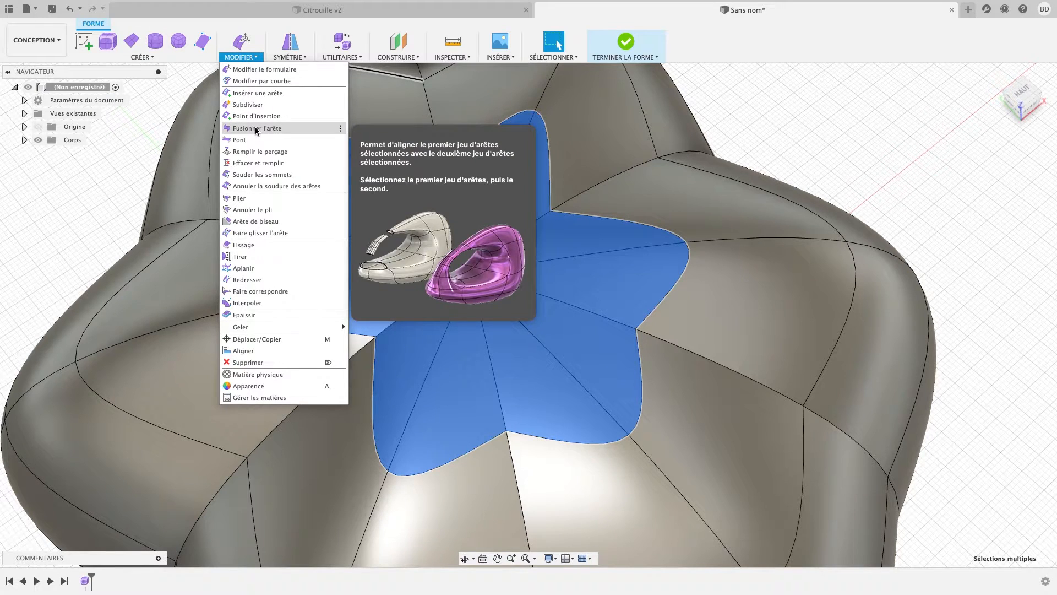
click(243, 57)
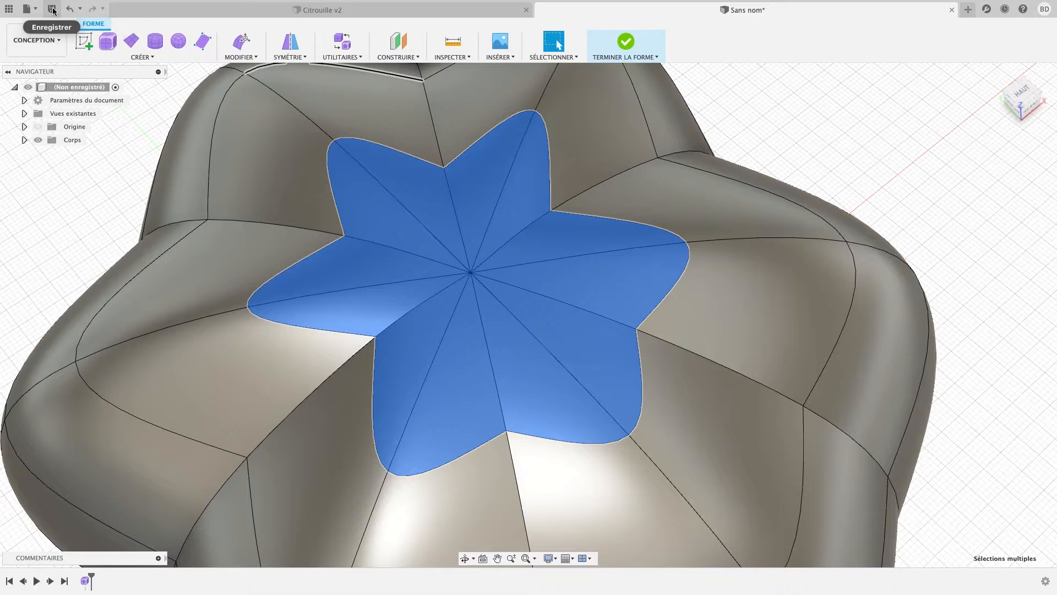
key(super+s)
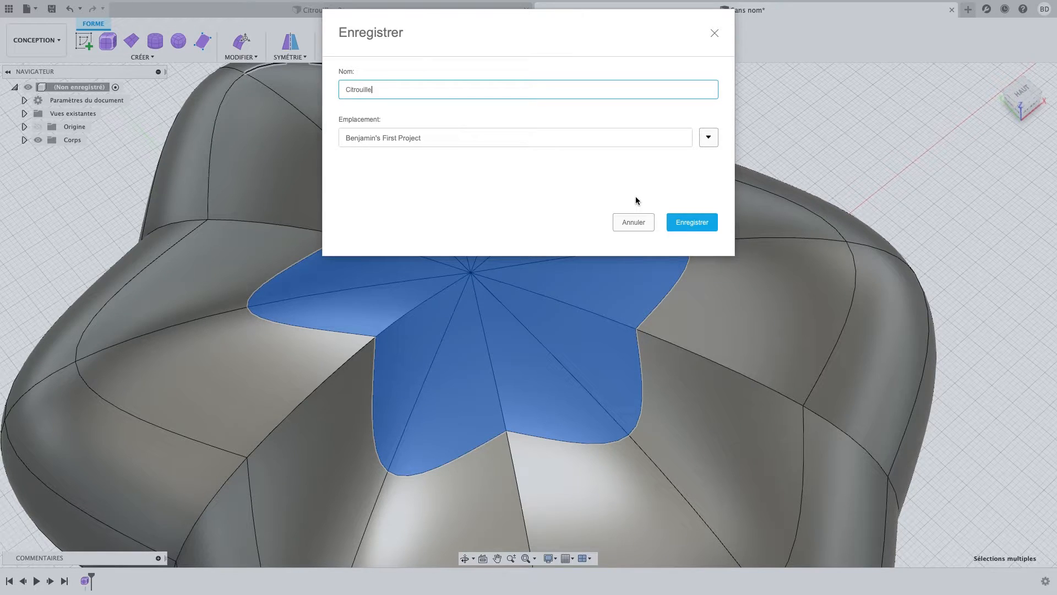
click(692, 222)
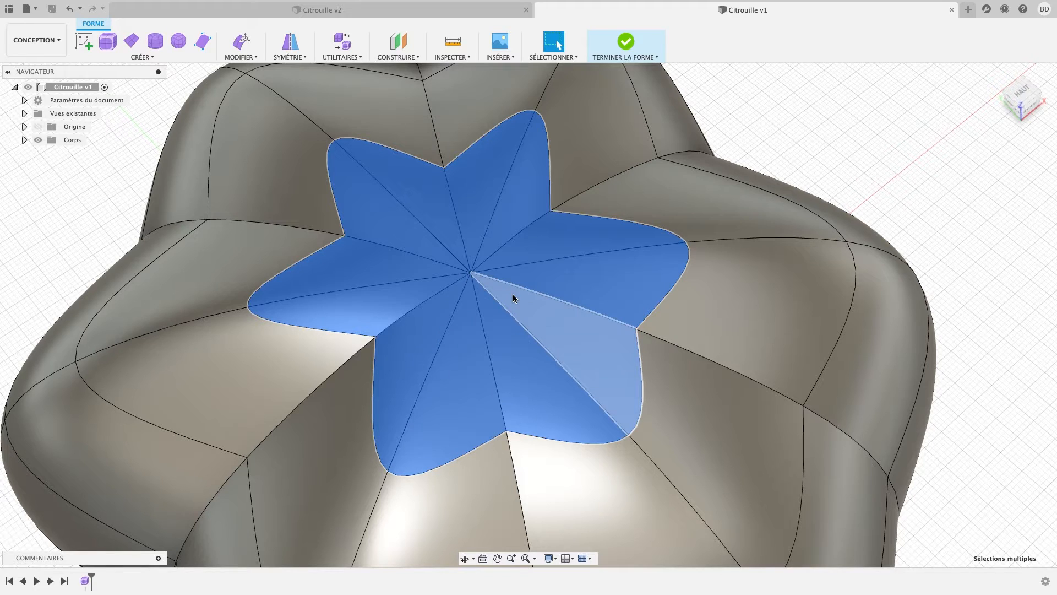
Subdivide the twelve faces of the pumpkin's top star using the Exact insertion mode
click(242, 57)
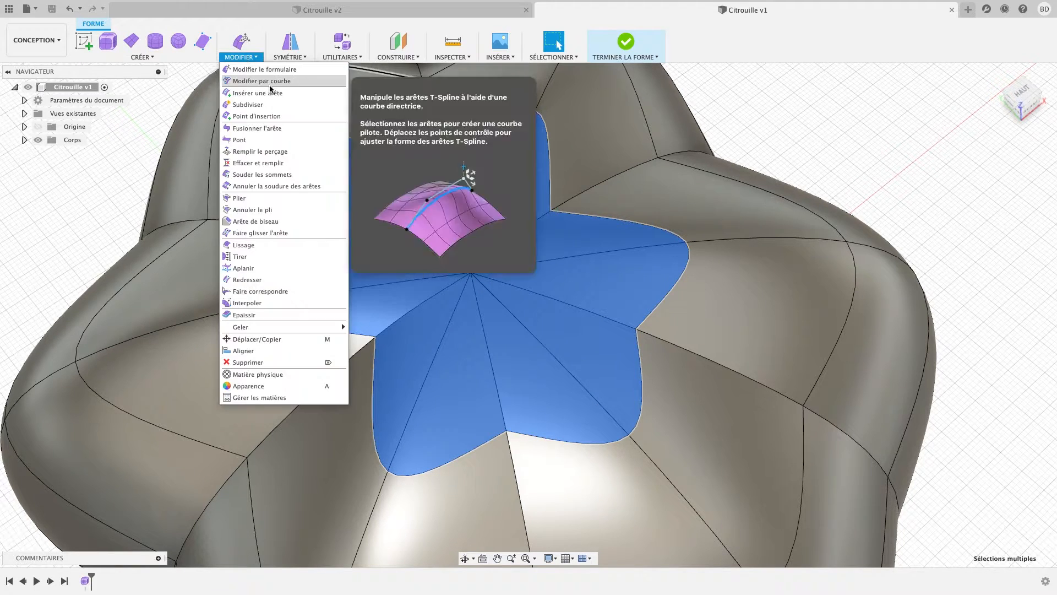
click(276, 103)
shift+middle_drag(550, 292, 542, 280)
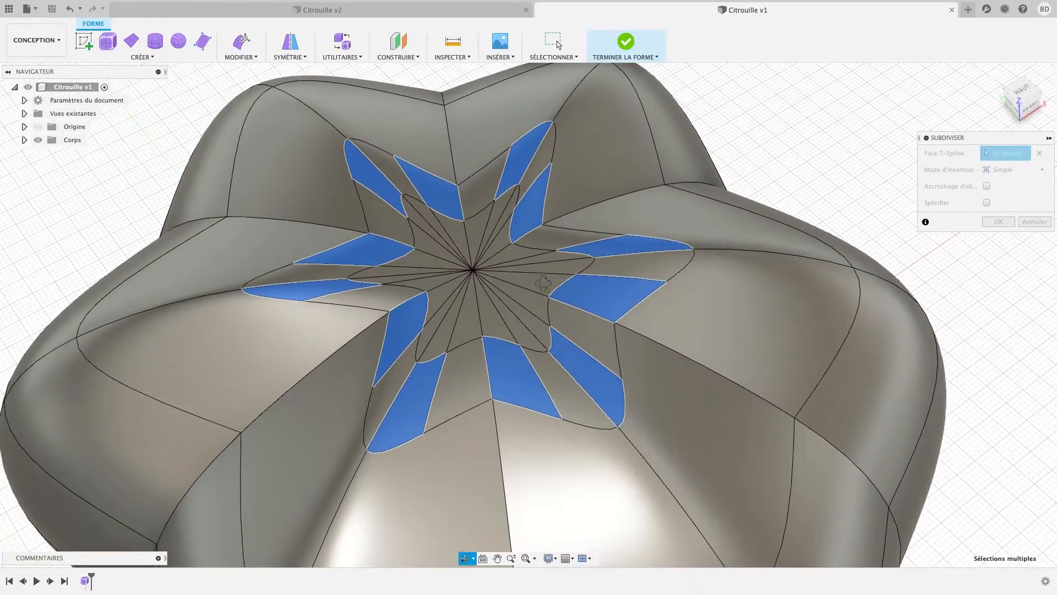
click(1018, 171)
click(1019, 171)
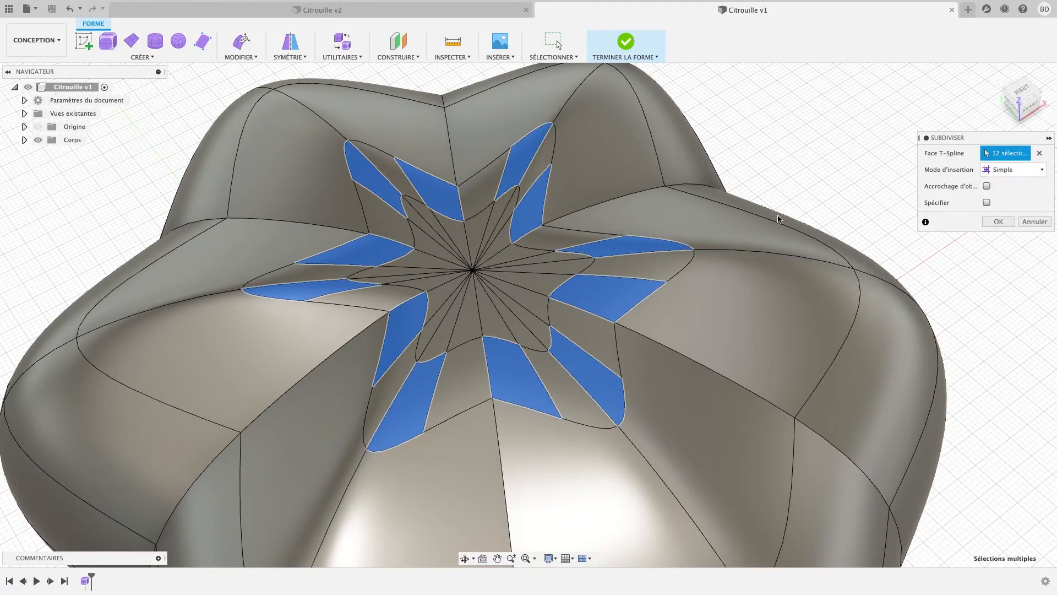
scroll(734, 224, up, 5)
scroll(734, 225, down, 8)
middle_drag(731, 301, 638, 336)
shift+middle_drag(639, 336, 642, 294)
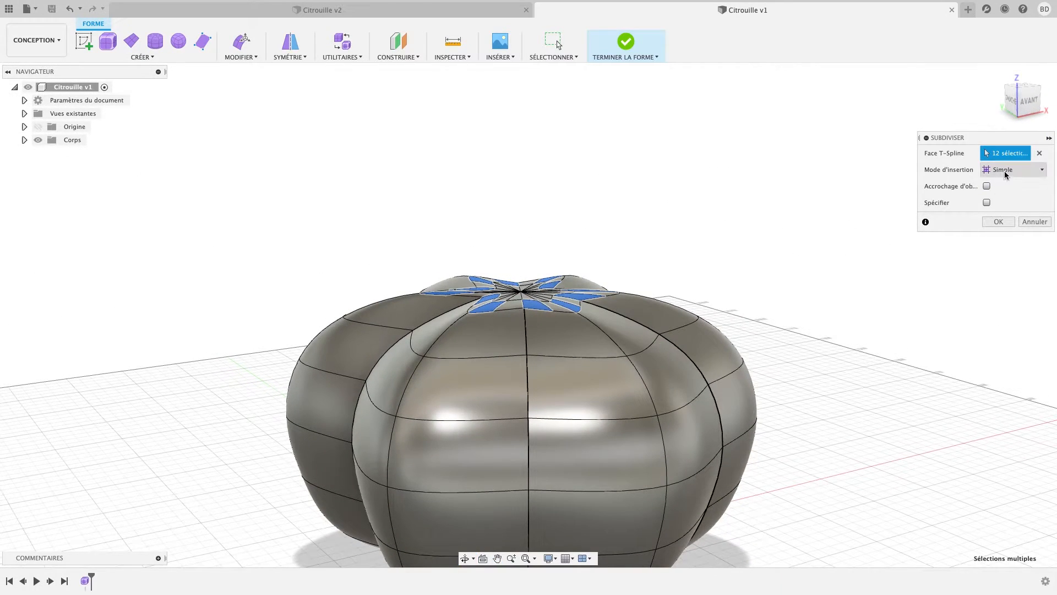
click(1006, 173)
click(1005, 196)
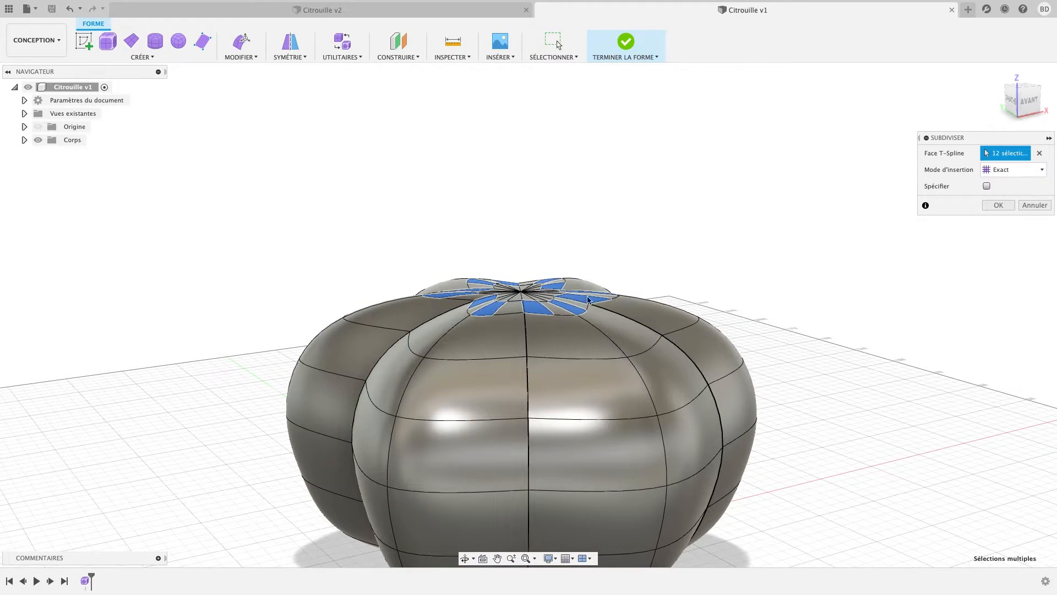
click(1022, 171)
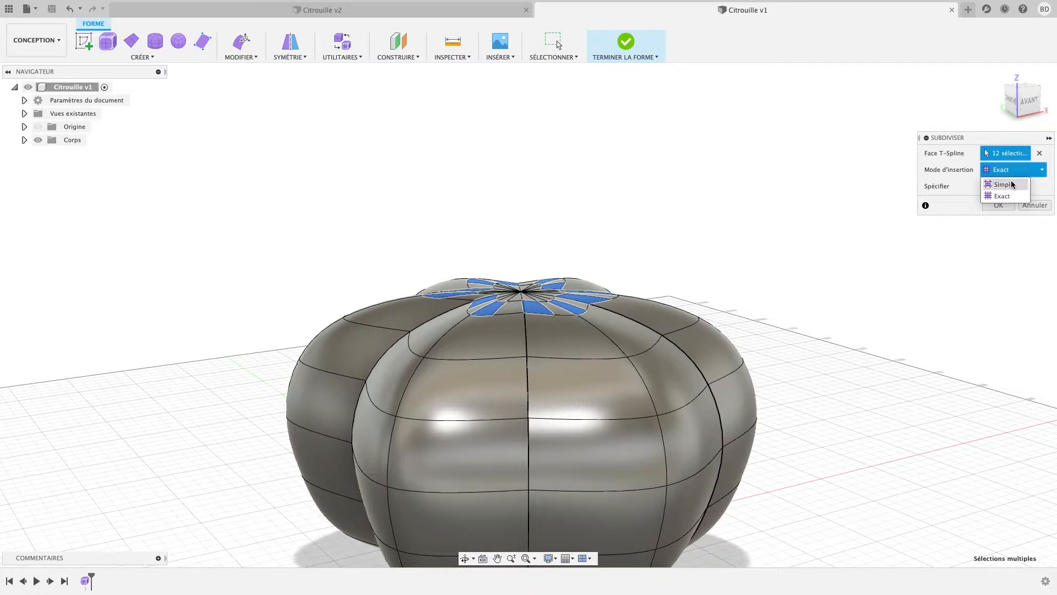
click(1013, 184)
click(1017, 172)
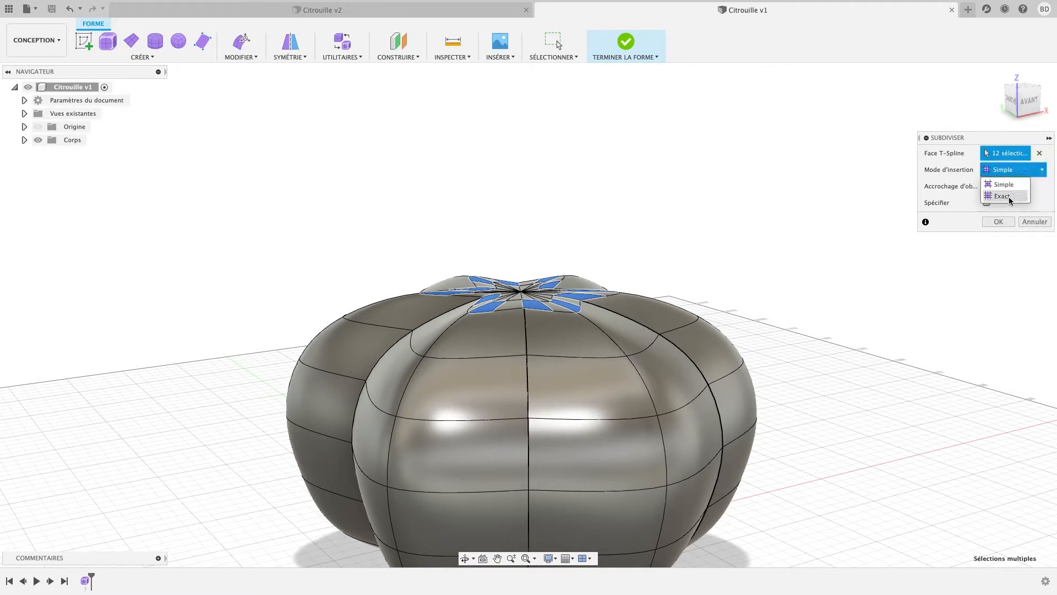
click(1010, 197)
mouse_move(533, 325)
shift+middle_down()
mouse_move(545, 349)
mouse_move(539, 325)
shift+middle_up()
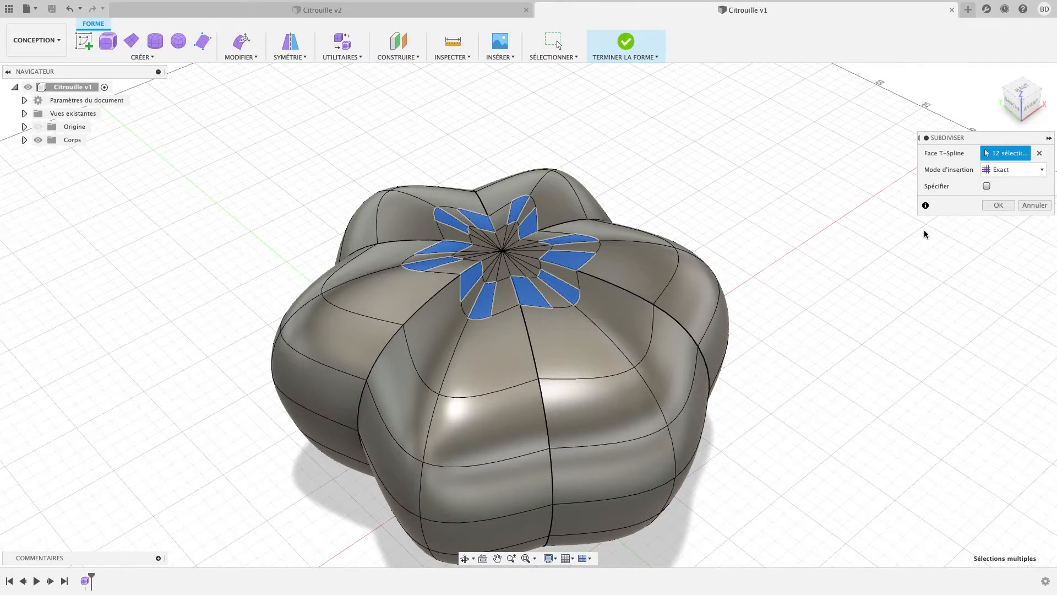
click(997, 205)
Move the innermost star of faces around the pumpkin's top centre down about 8.6 mm to form a hollow
shift+middle_drag(561, 333, 483, 262)
scroll(487, 264, up, 5)
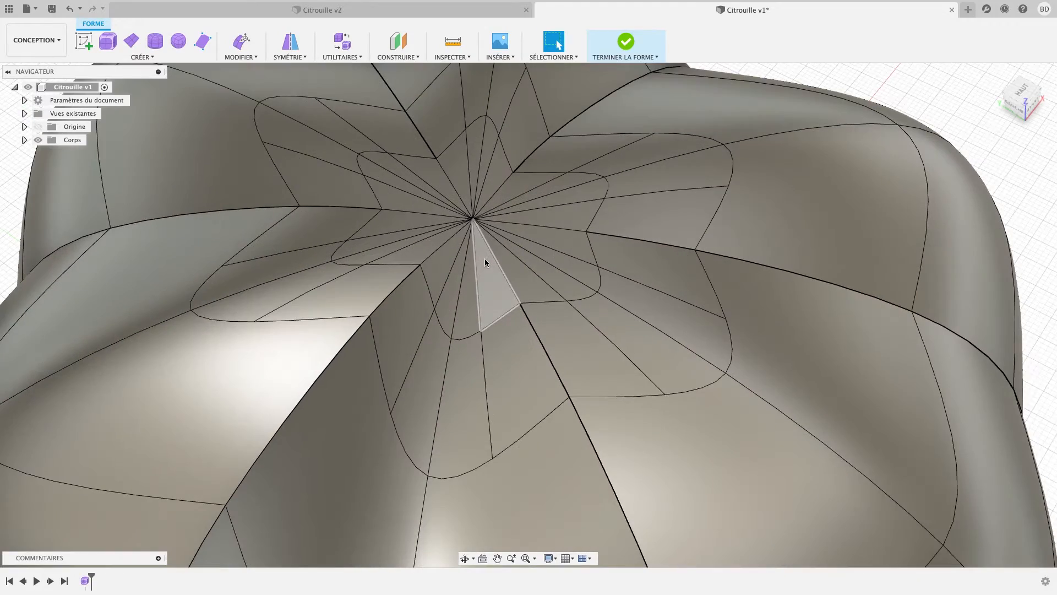
double_click(490, 265)
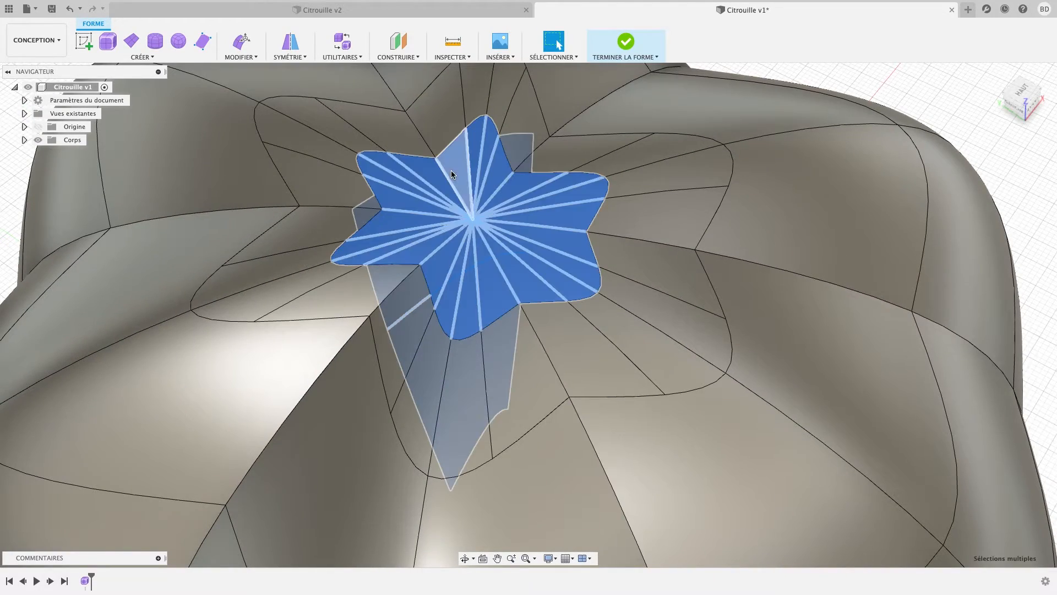
shift+middle_drag(586, 316, 538, 311)
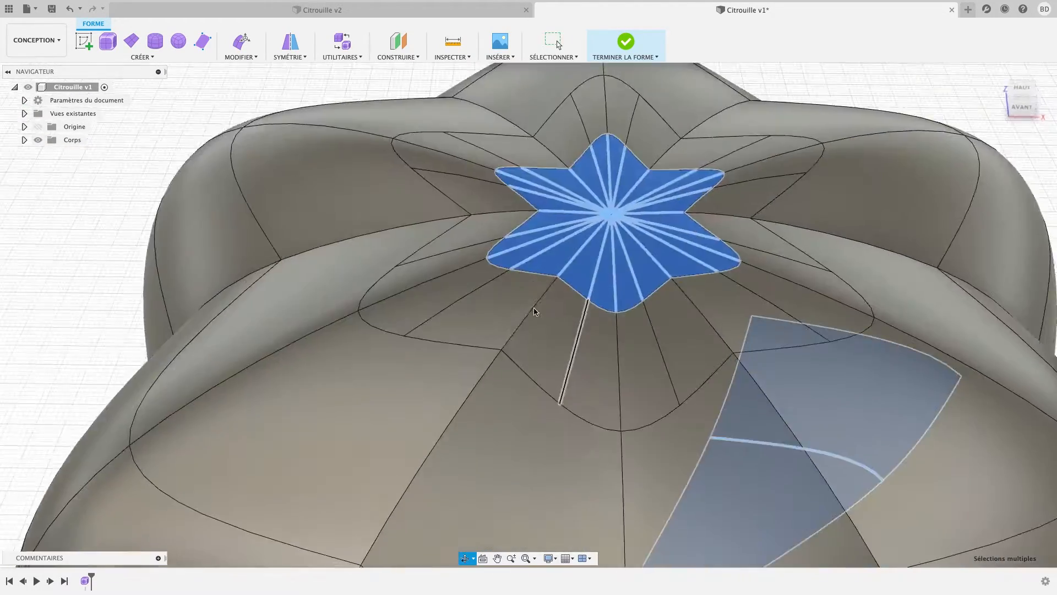
shift+middle_drag(803, 448, 730, 391)
scroll(729, 388, down, 8)
shift+middle_drag(843, 443, 777, 440)
middle_drag(571, 380, 484, 312)
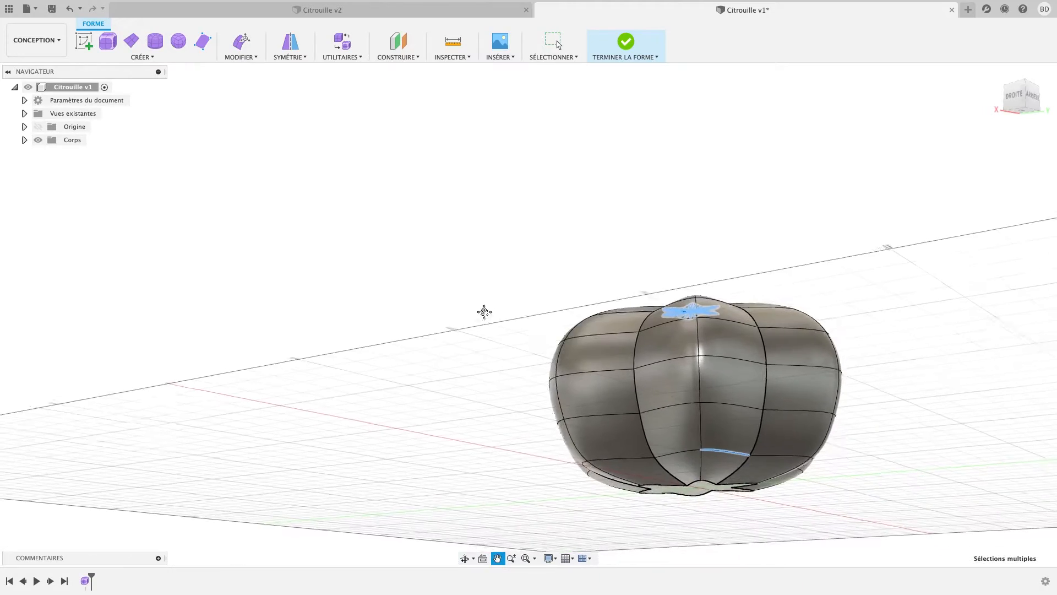
shift+middle_drag(347, 292, 384, 314)
scroll(558, 325, down, 3)
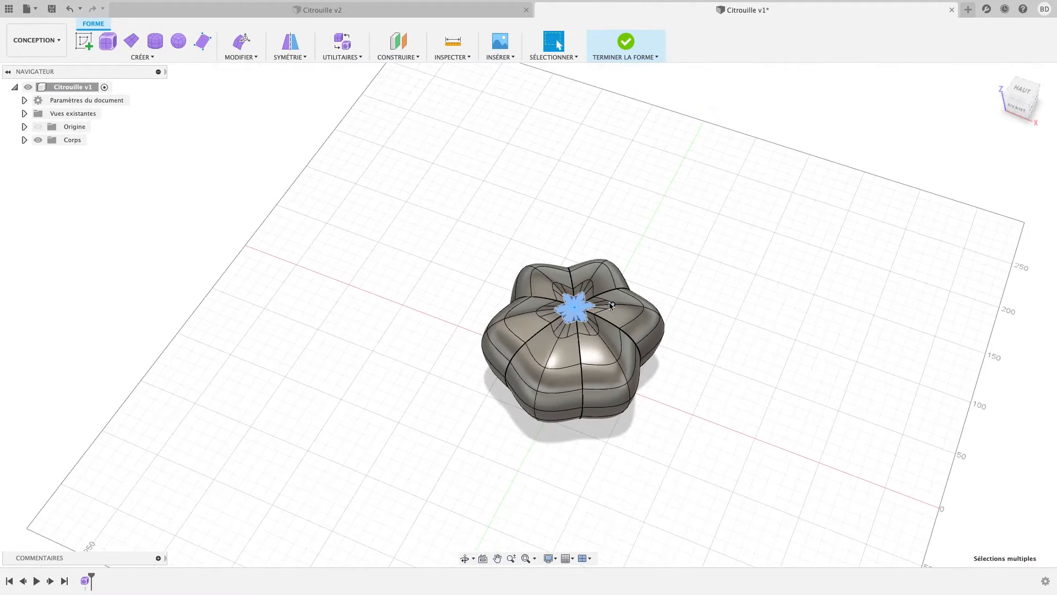
scroll(608, 302, up, 6)
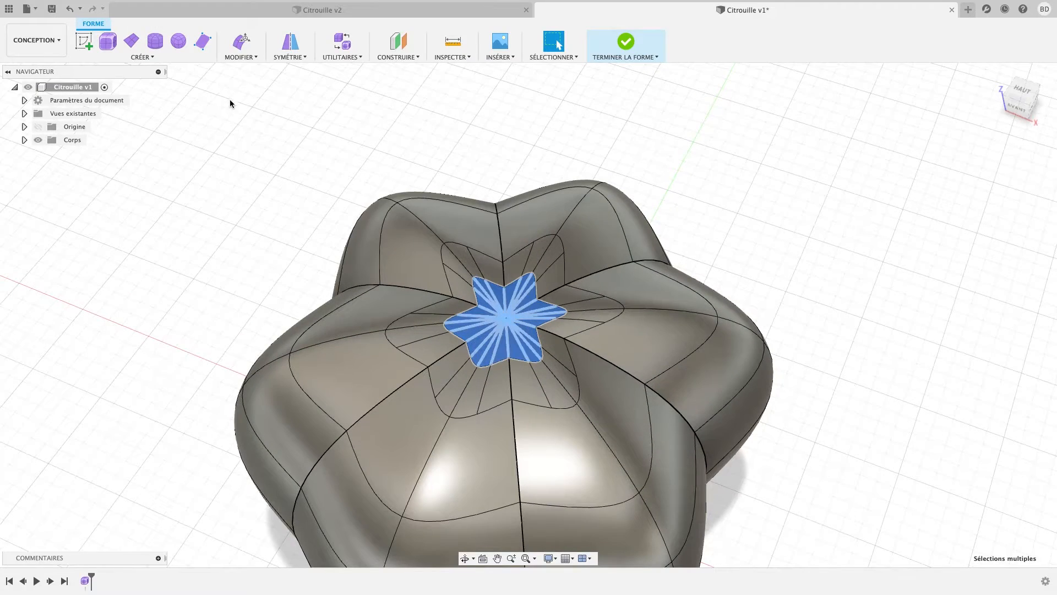
click(246, 37)
shift+middle_drag(650, 286, 604, 236)
drag(493, 249, 493, 280)
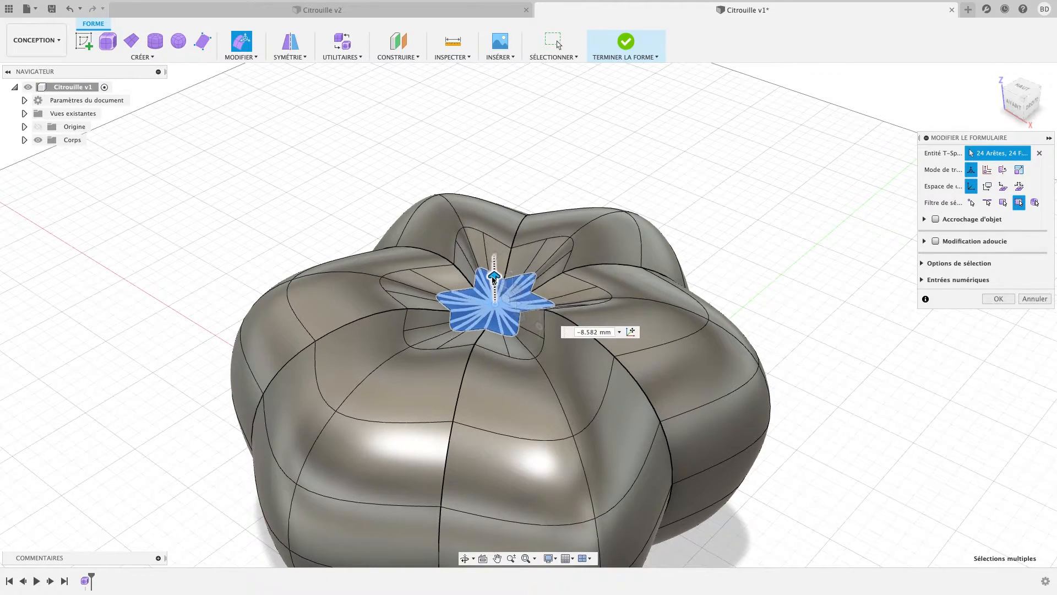
shift+middle_drag(800, 286, 831, 253)
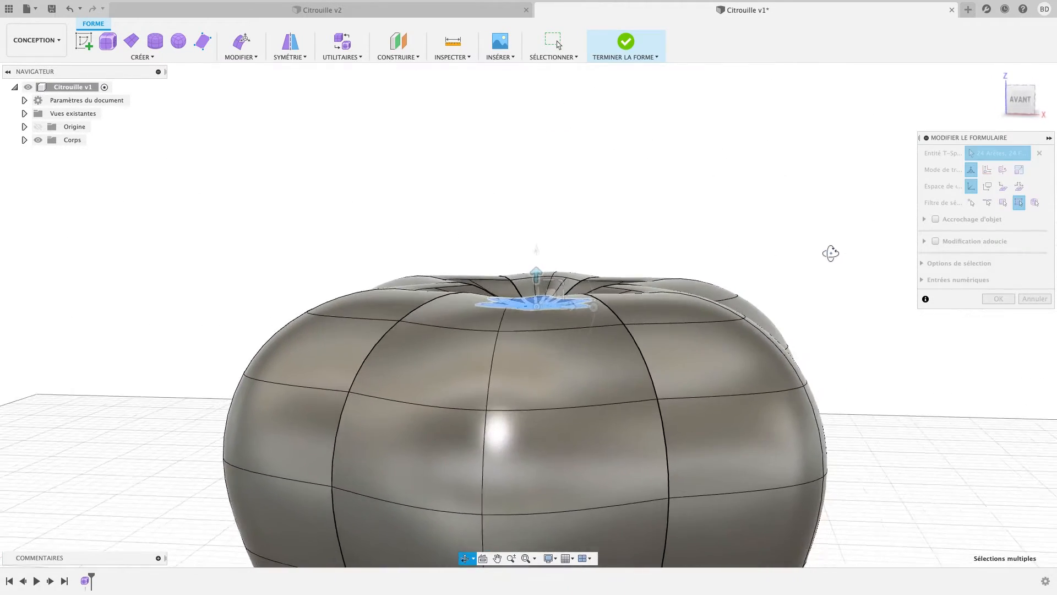
scroll(734, 328, up, 3)
scroll(734, 328, down, 7)
shift+middle_drag(793, 412, 688, 410)
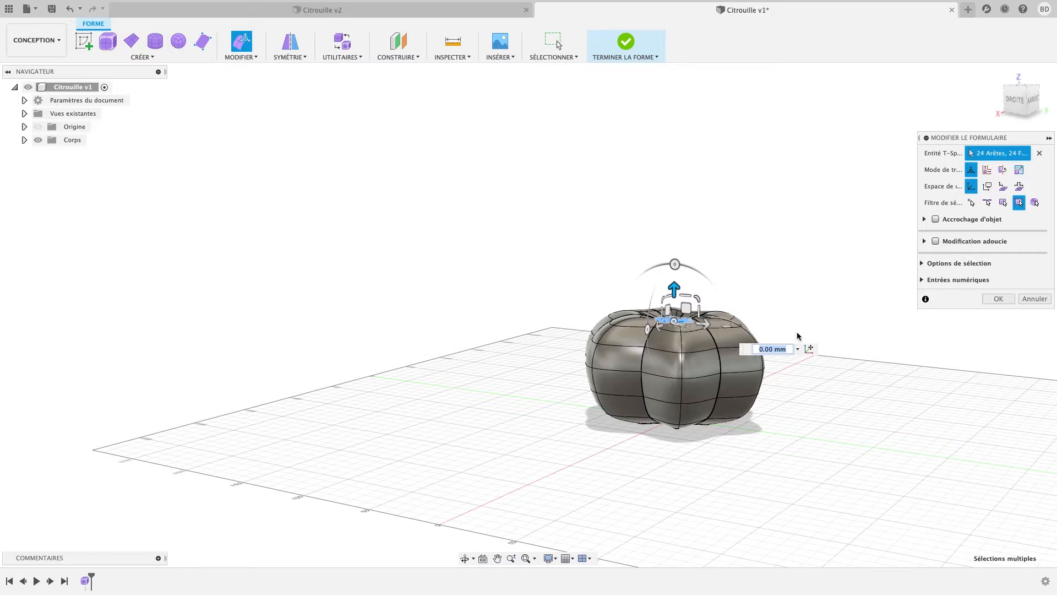
click(999, 299)
Save a new version of the design with the description "Enregistrement de l'utilisateur" and return to form editing
shift+middle_drag(838, 364, 728, 349)
scroll(679, 299, up, 3)
key(super+s)
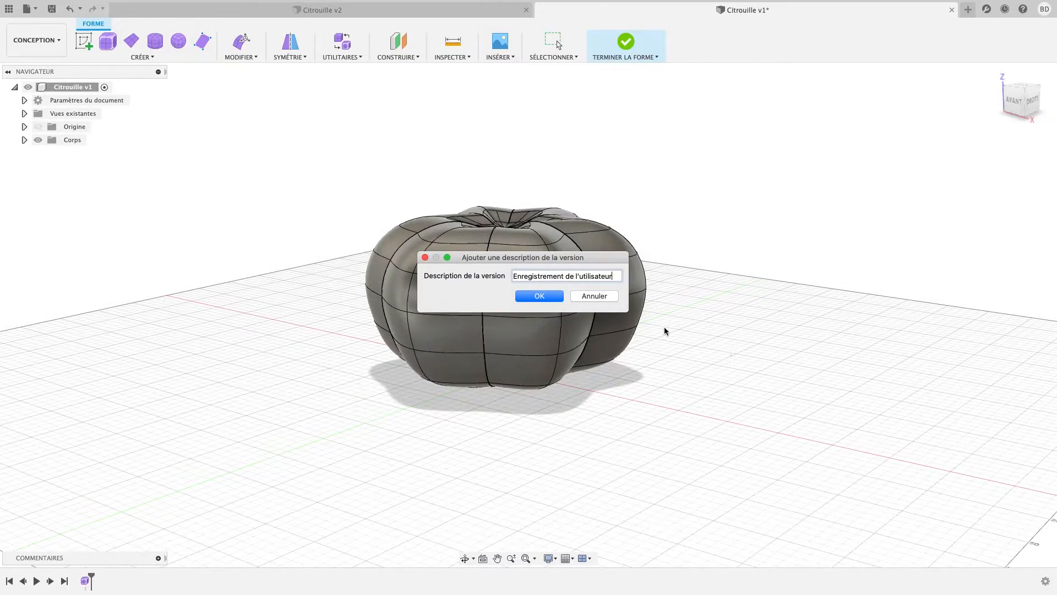
click(539, 296)
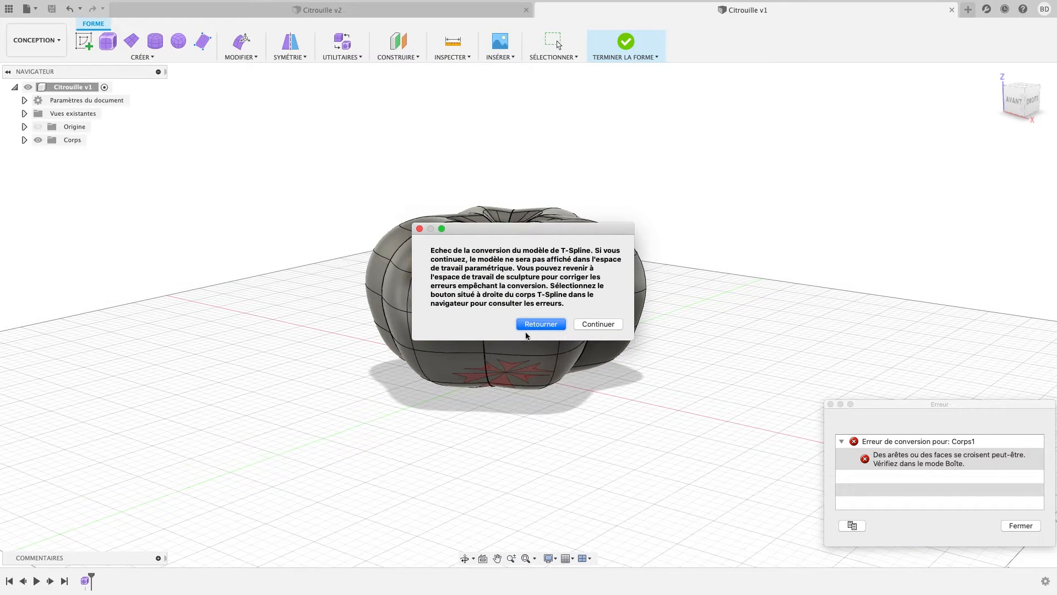
click(545, 325)
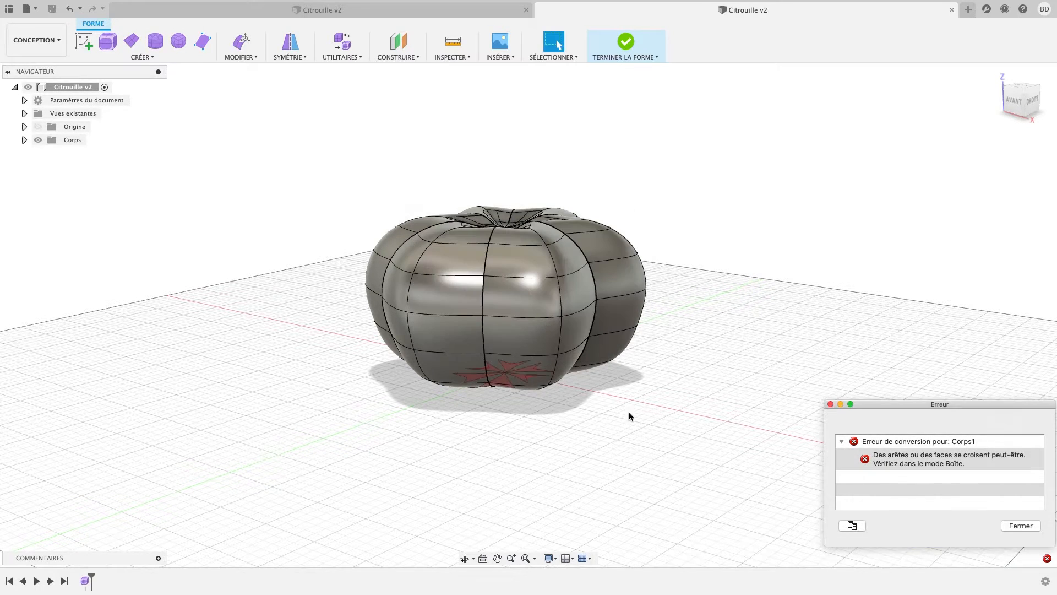
Delete the star-shaped fill that closes the pumpkin's bottom opening
shift+middle_drag(630, 416, 587, 314)
click(501, 325)
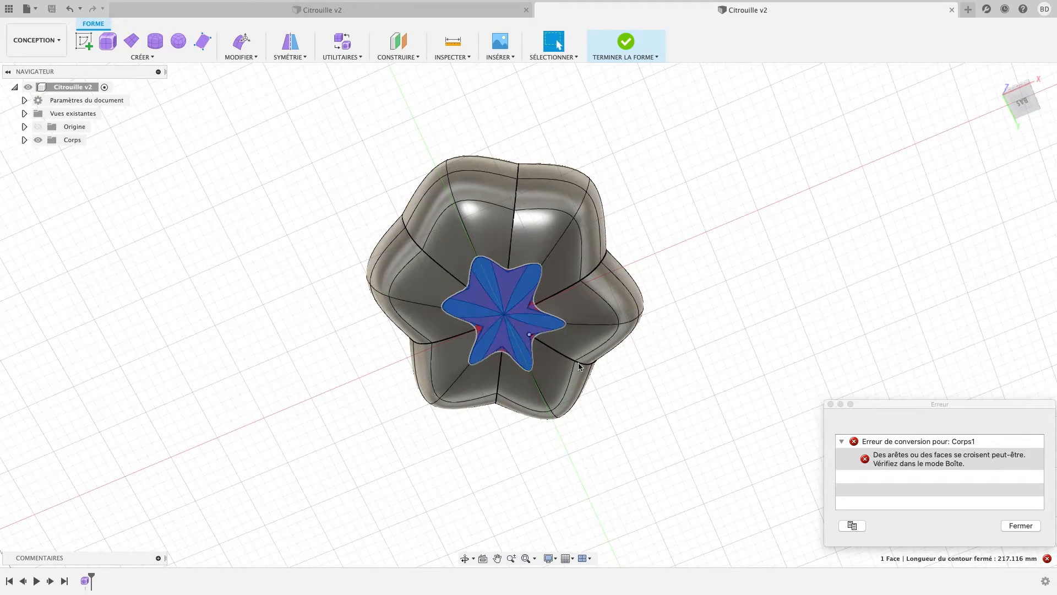
click(732, 396)
shift+middle_drag(728, 394, 767, 314)
click(521, 302)
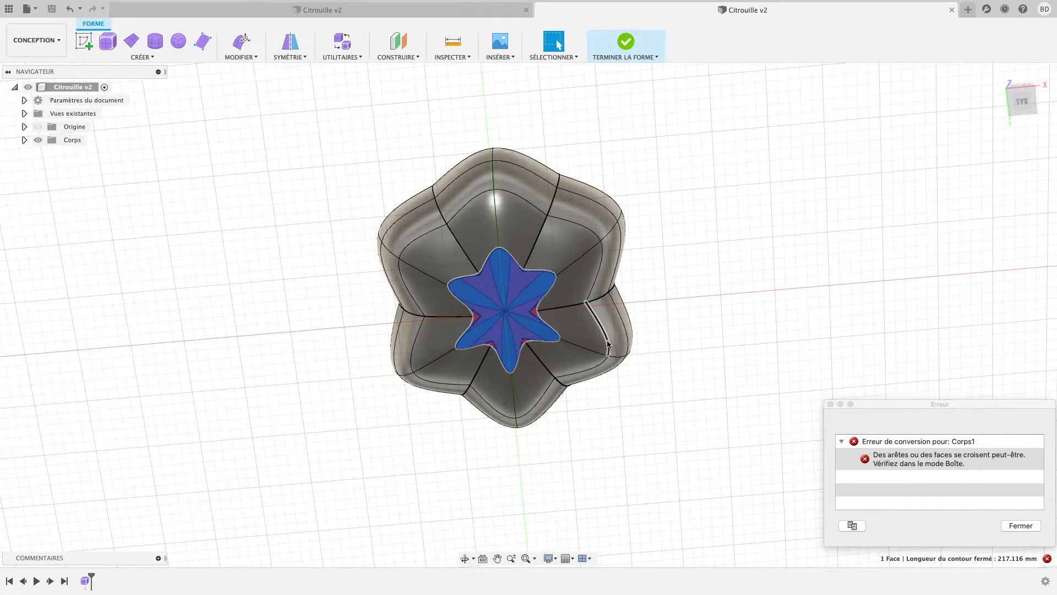
click(1033, 525)
key(Delete)
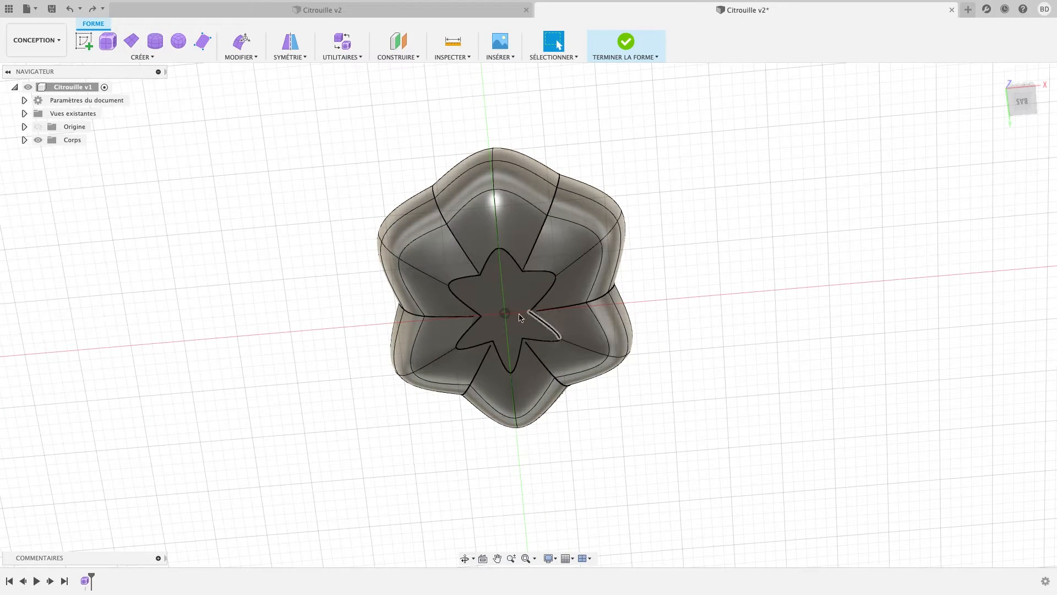
key(ctrl+z)
key(Delete)
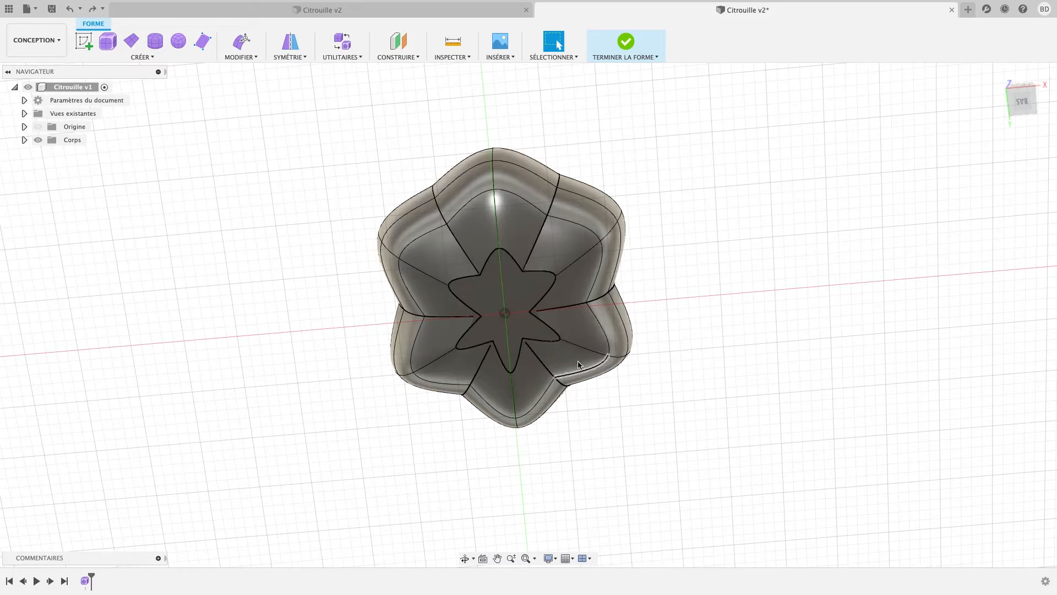
Fill the star-shaped hole at the pumpkin's bottom using the Réduire mode with the crease edges kept
shift+middle_drag(720, 270, 745, 273)
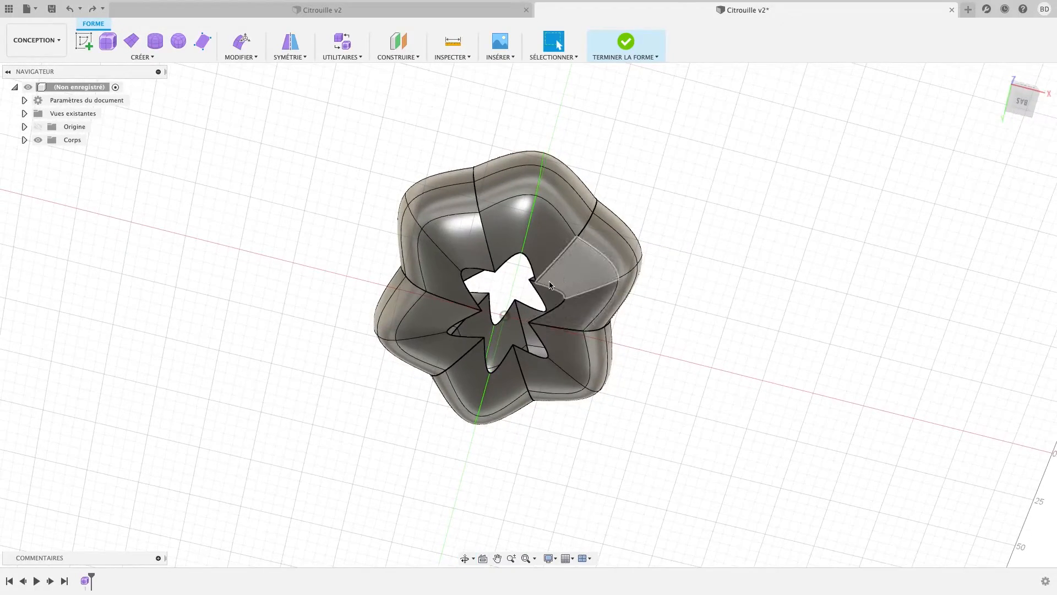
scroll(550, 284, up, 3)
double_click(573, 321)
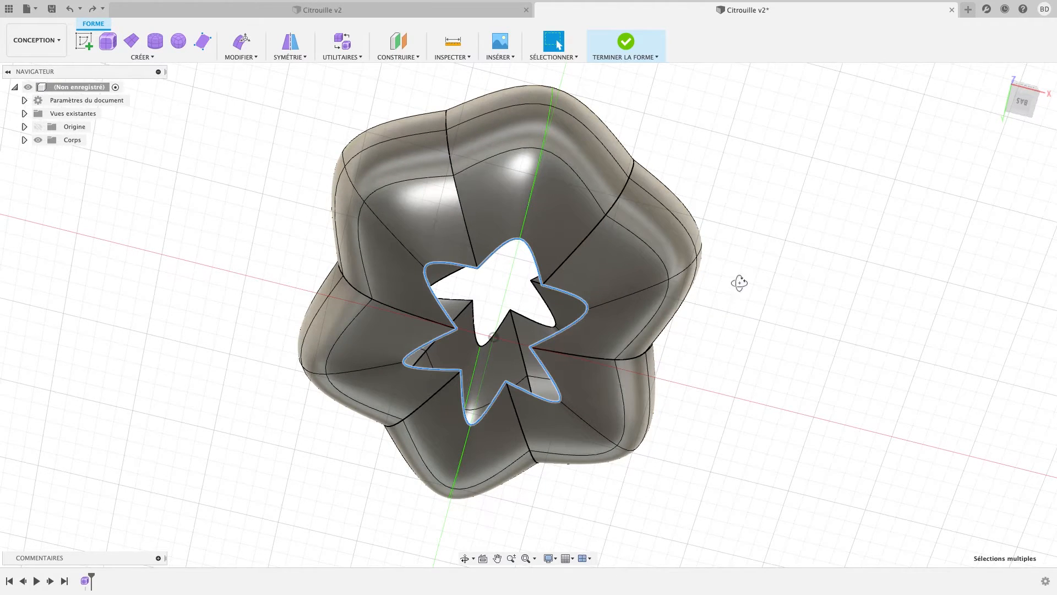
shift+middle_drag(739, 283, 745, 309)
click(243, 57)
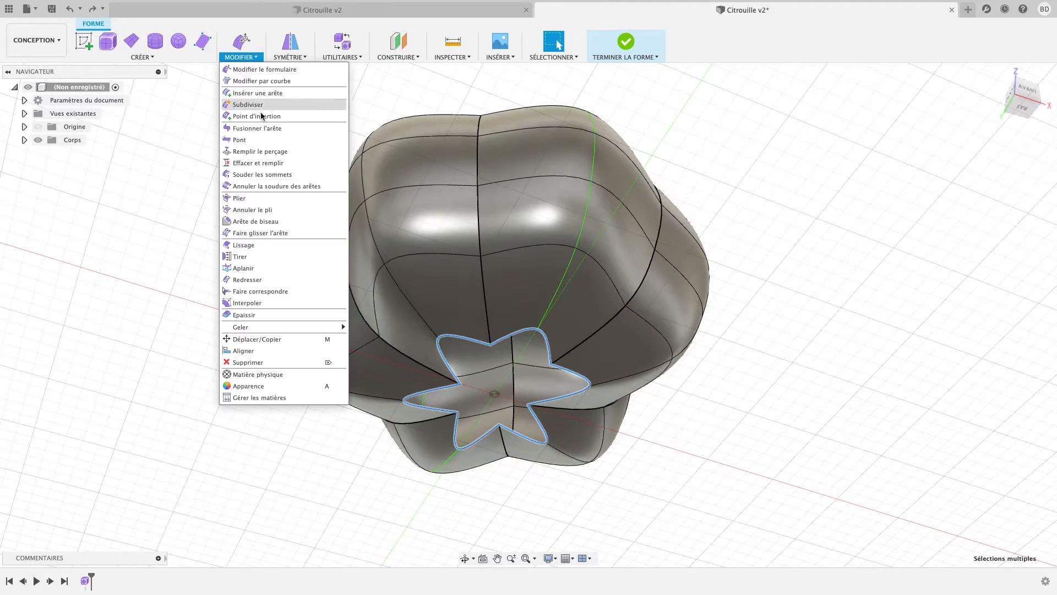
click(263, 152)
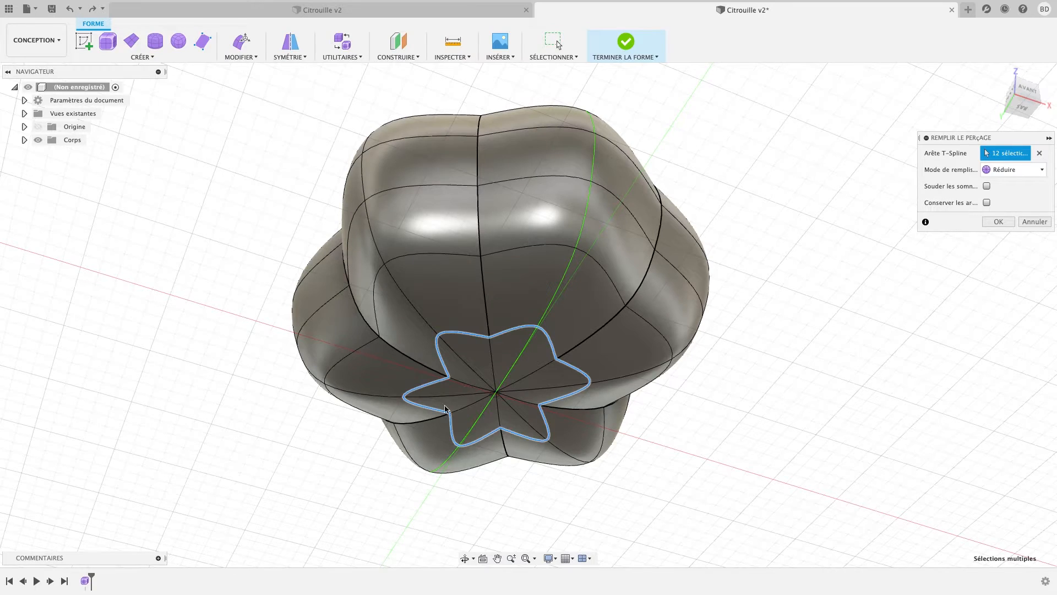
click(987, 203)
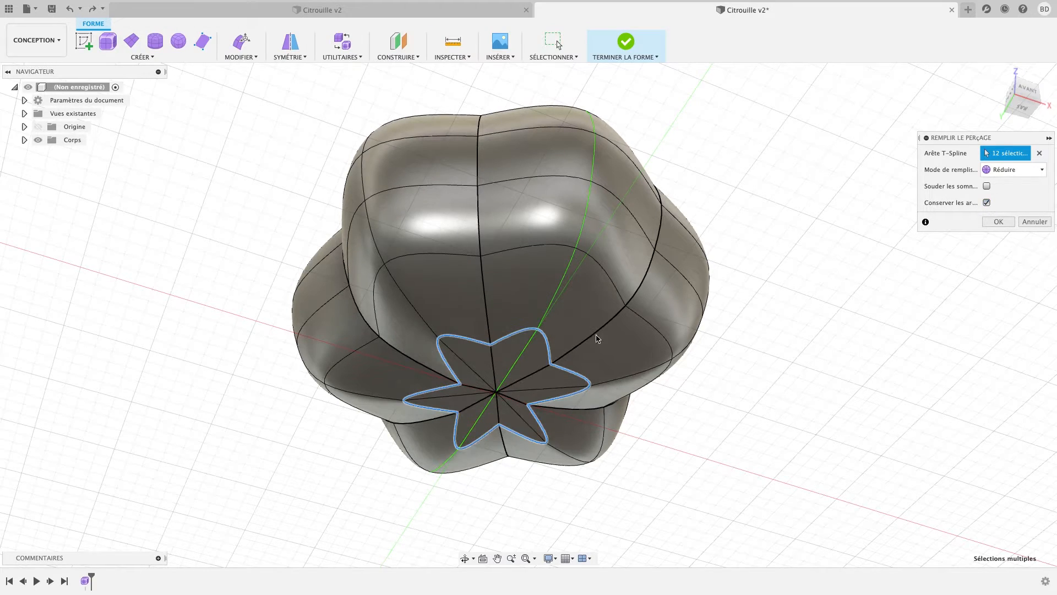
click(999, 222)
Fill the star-shaped hole at the pumpkin's top using the Réduire mode without keeping the crease edges
shift+middle_drag(593, 181, 522, 251)
double_click(523, 257)
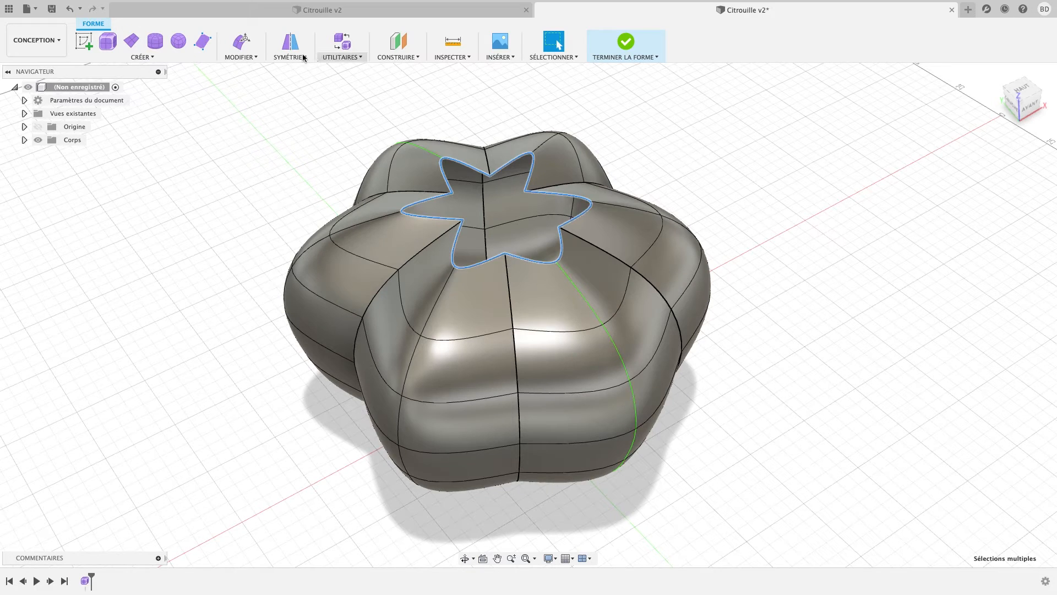
click(241, 57)
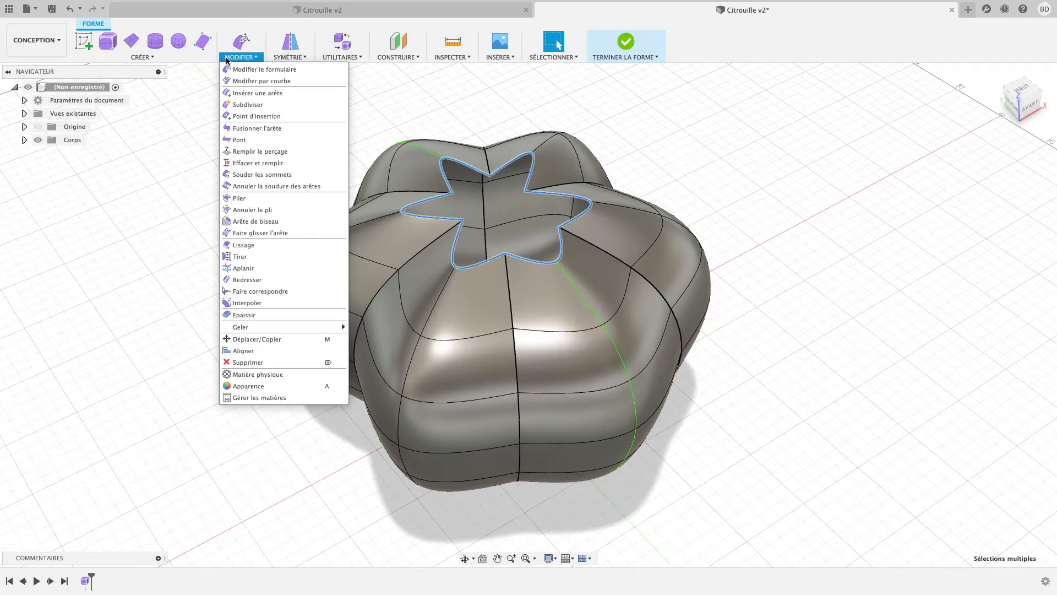
click(288, 153)
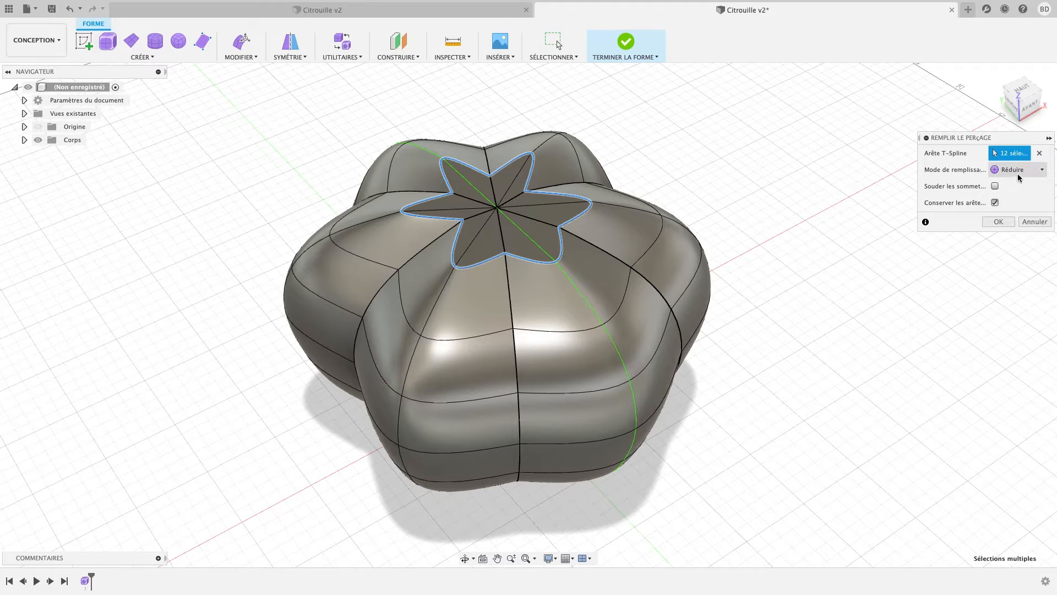
click(1018, 170)
click(1018, 196)
click(1019, 169)
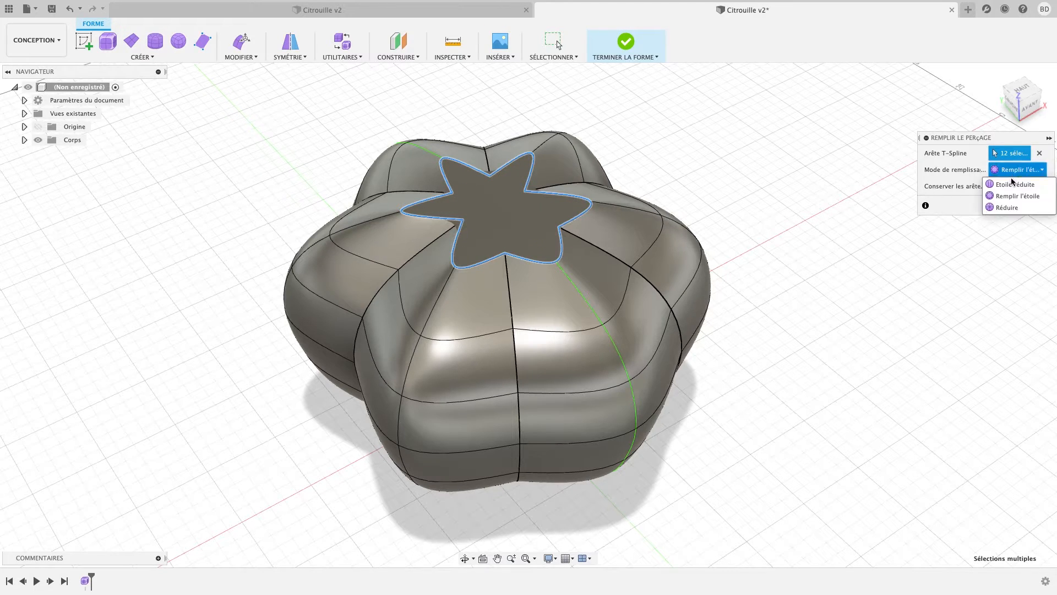
click(1016, 208)
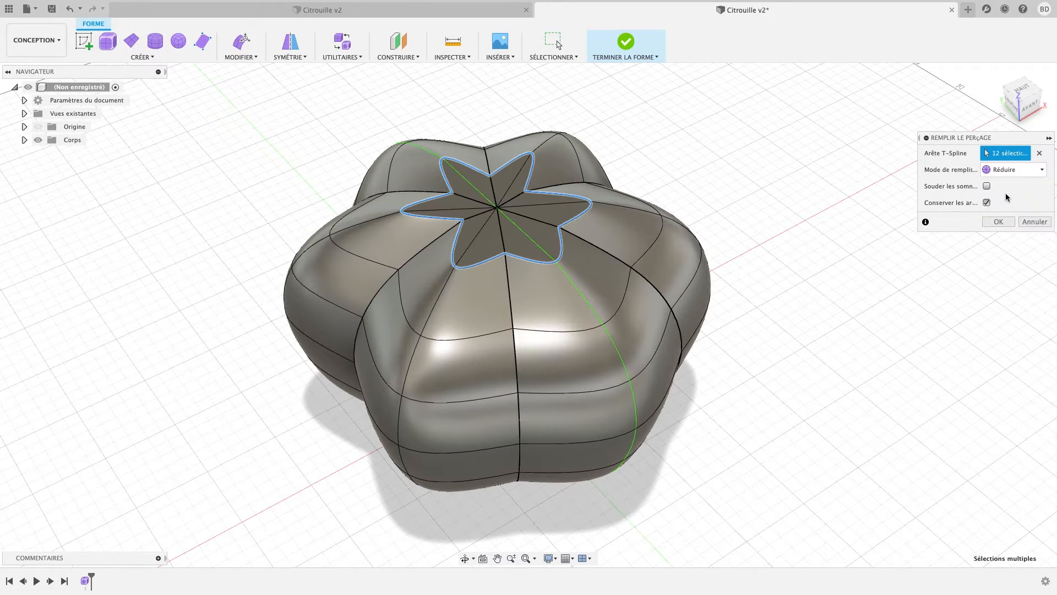
click(991, 203)
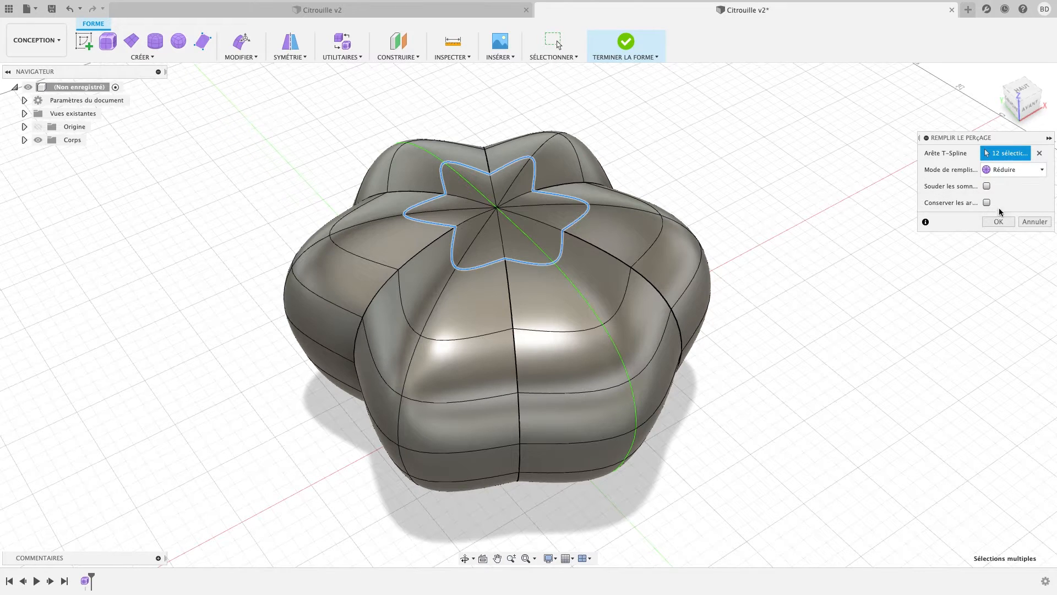
click(998, 222)
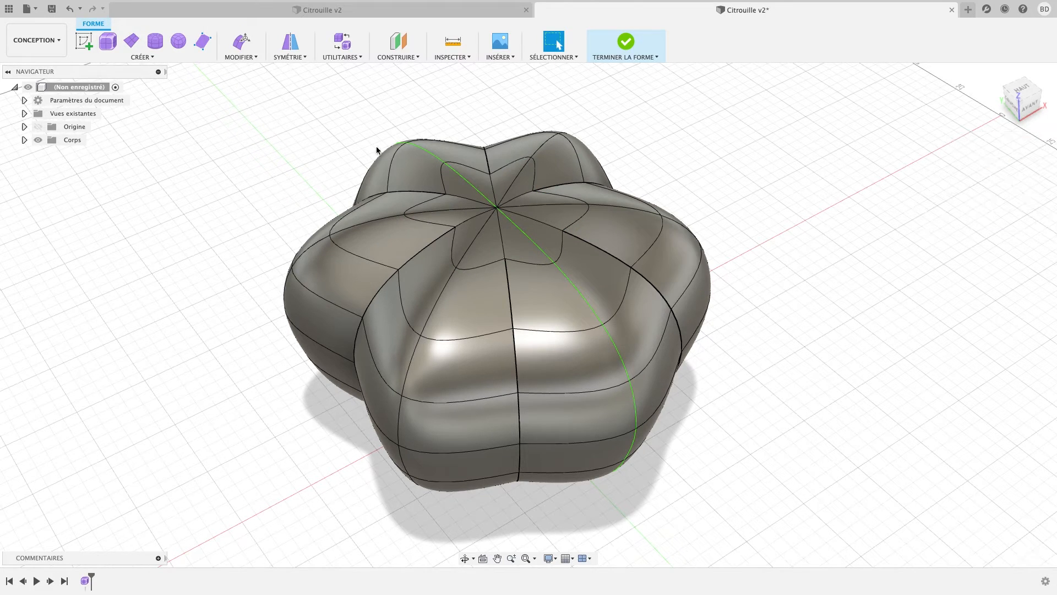
Clear the symmetry constraint from the pumpkin body
click(283, 57)
click(317, 117)
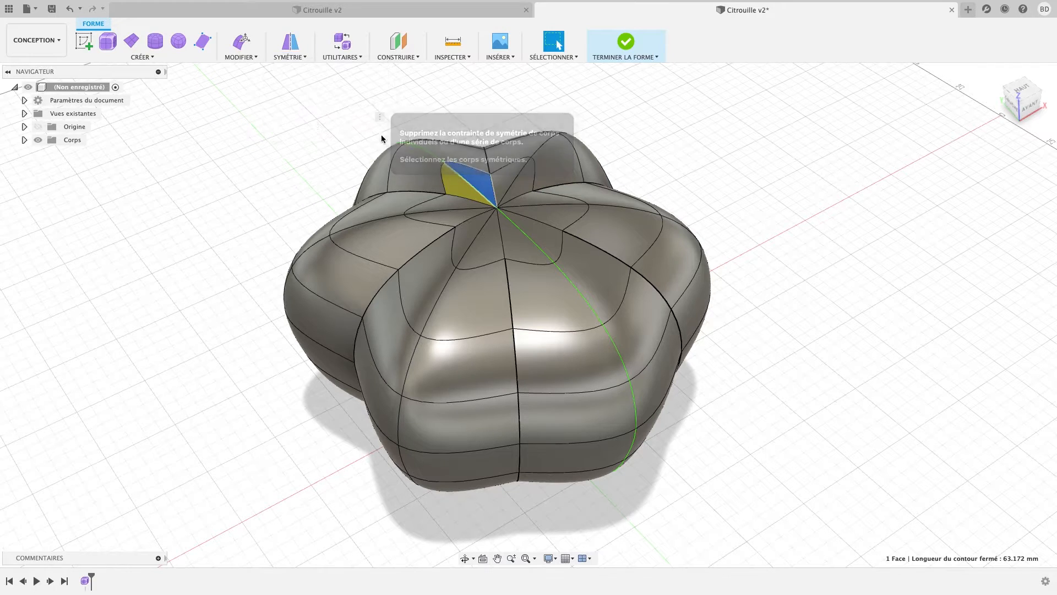
click(524, 215)
Subdivide the twelve faces of the pumpkin's top star using the Exact insertion mode
click(503, 186)
shift+click(484, 181)
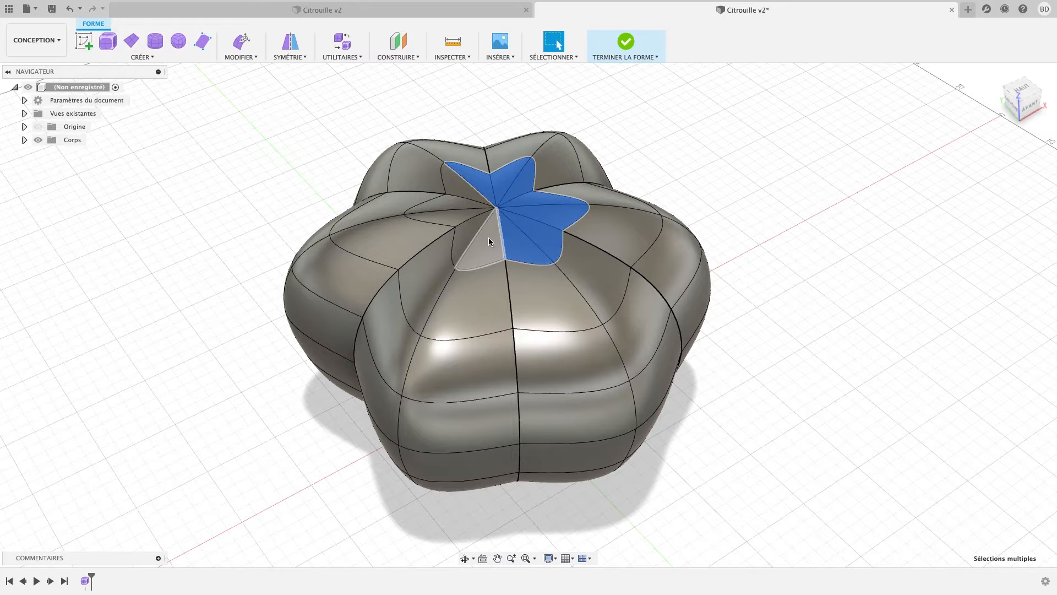
shift+click(457, 184)
mouse_move(571, 386)
shift+middle_down()
mouse_move(558, 269)
mouse_move(562, 392)
shift+middle_up()
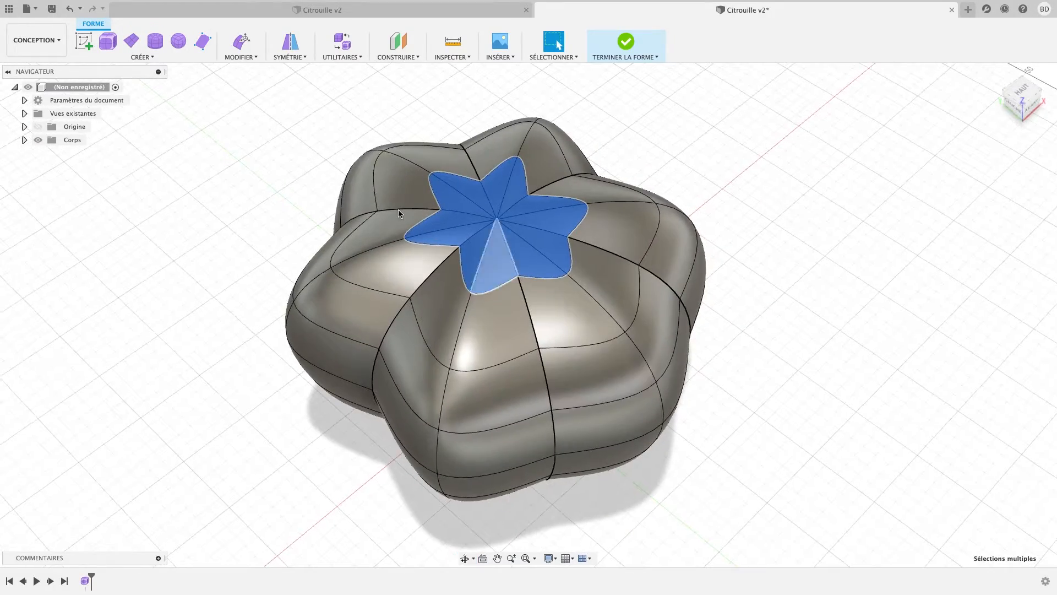
click(250, 55)
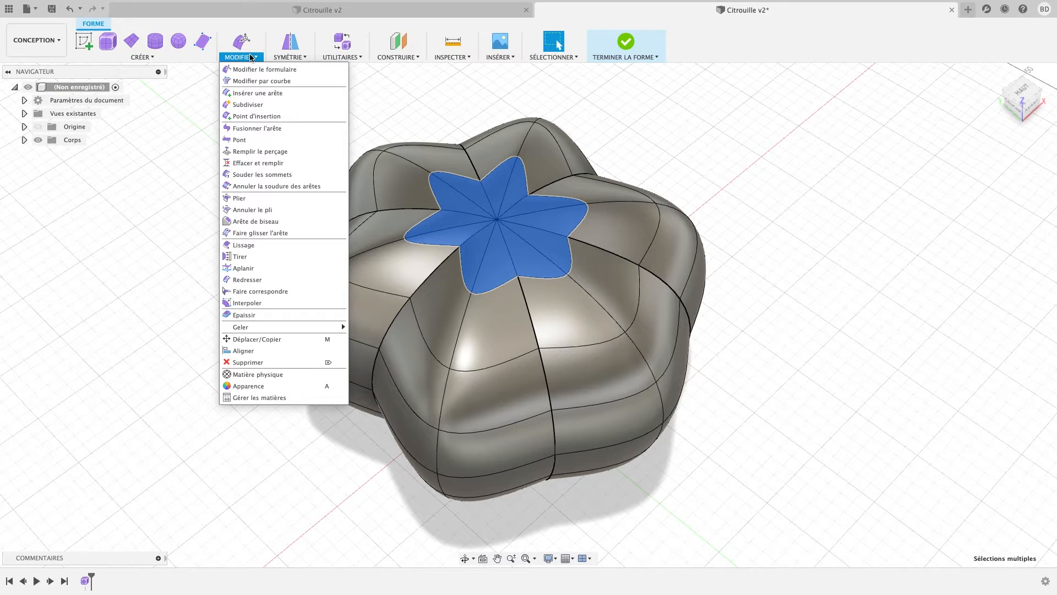
click(278, 105)
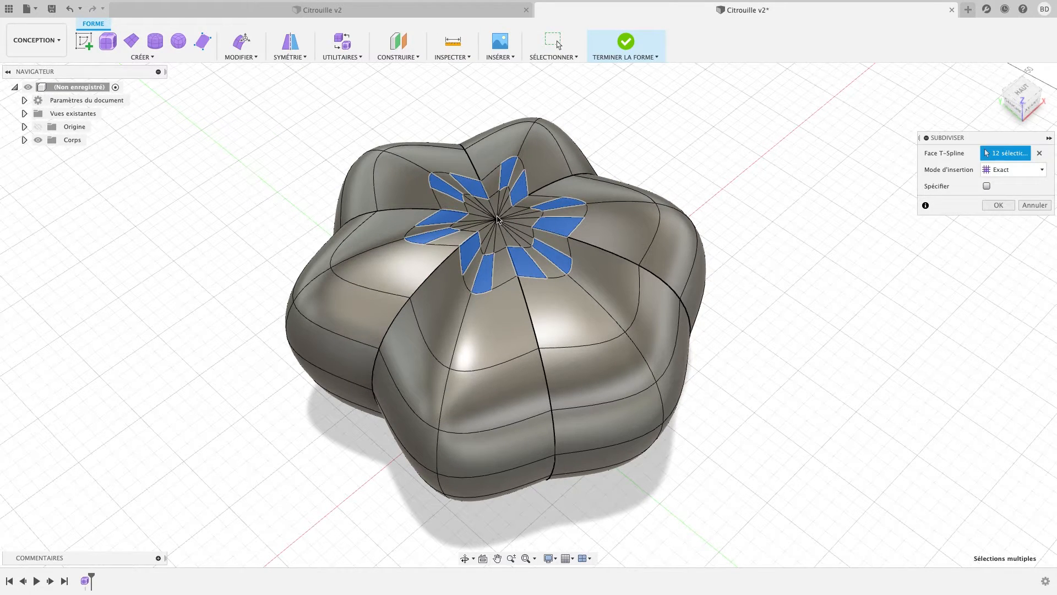
scroll(497, 220, up, 5)
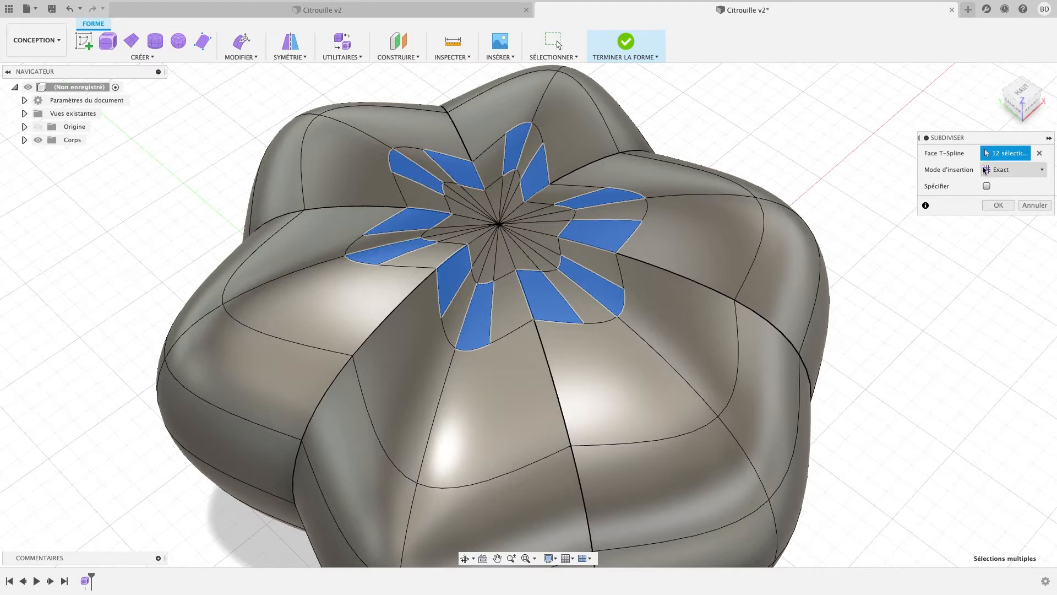
click(1002, 171)
click(998, 196)
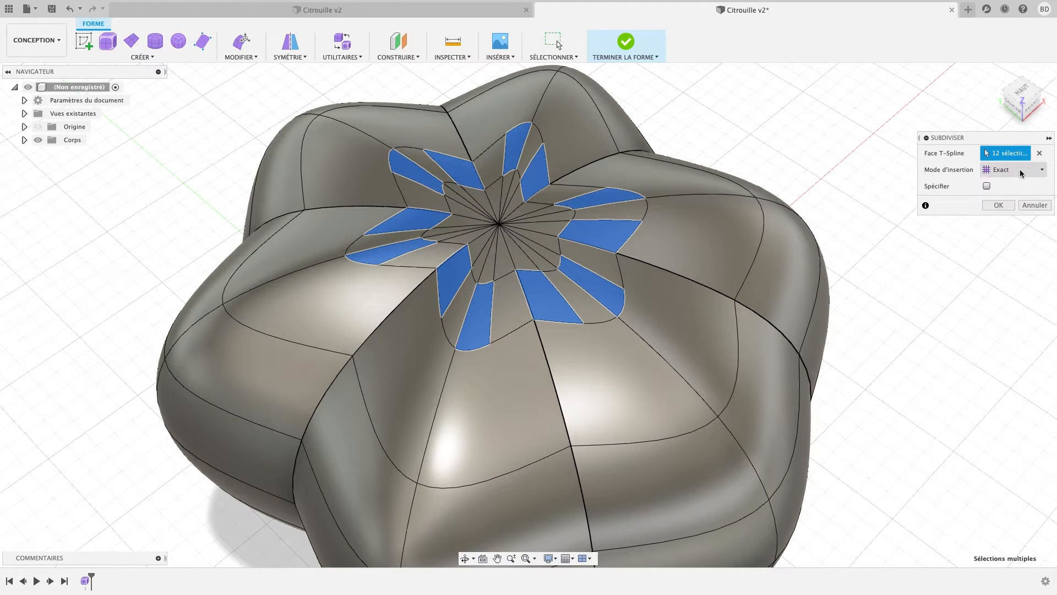
click(999, 205)
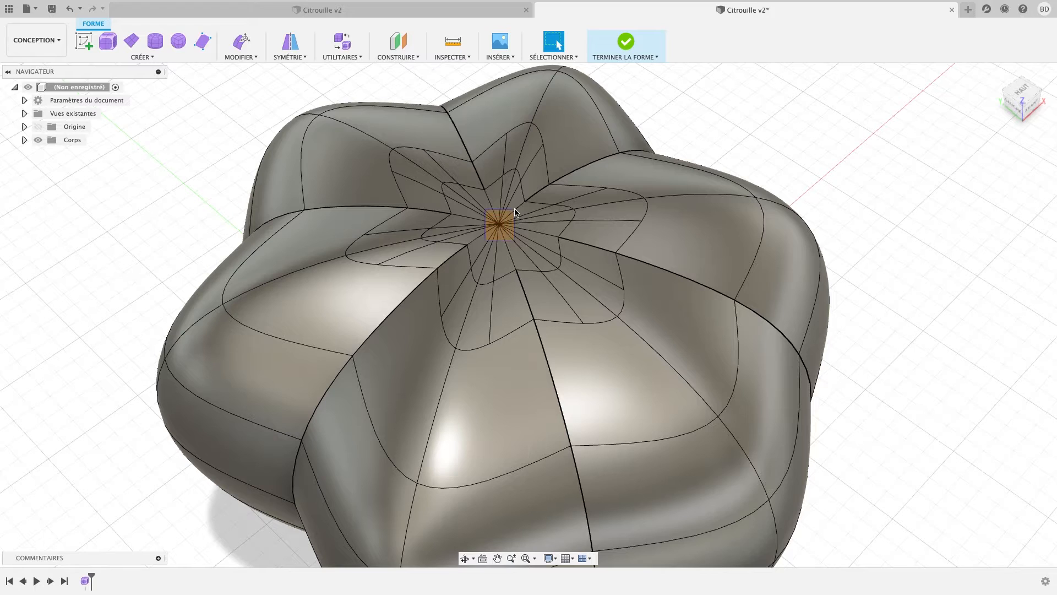
Lower the innermost star of faces around the pumpkin's top centre by about 5.1 mm
drag(516, 248, 477, 192)
shift+middle_drag(783, 212, 808, 325)
key(Escape)
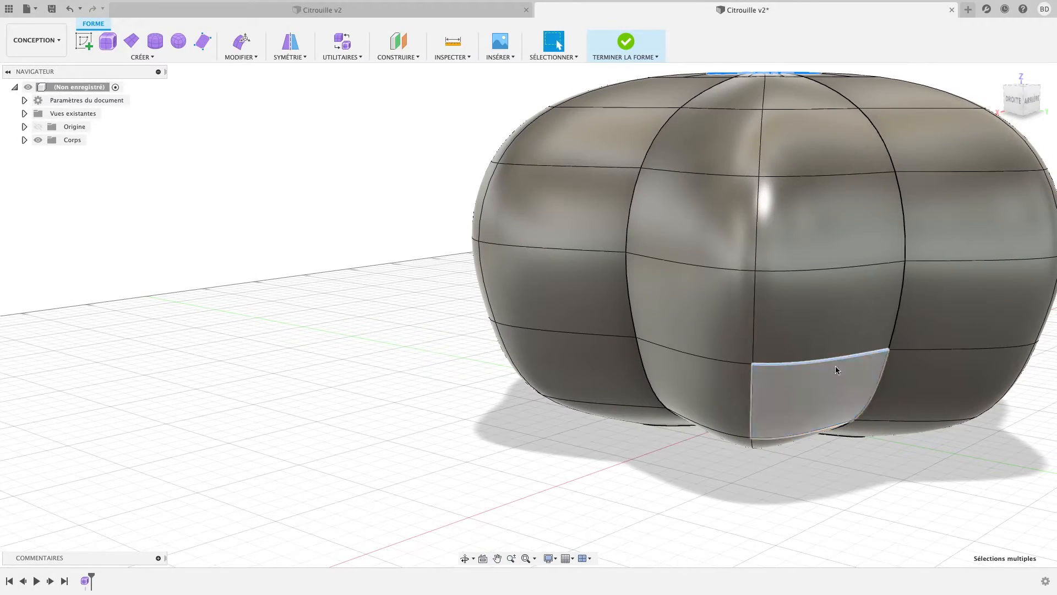
shift+middle_drag(393, 301, 471, 186)
shift+middle_drag(399, 263, 342, 134)
click(241, 42)
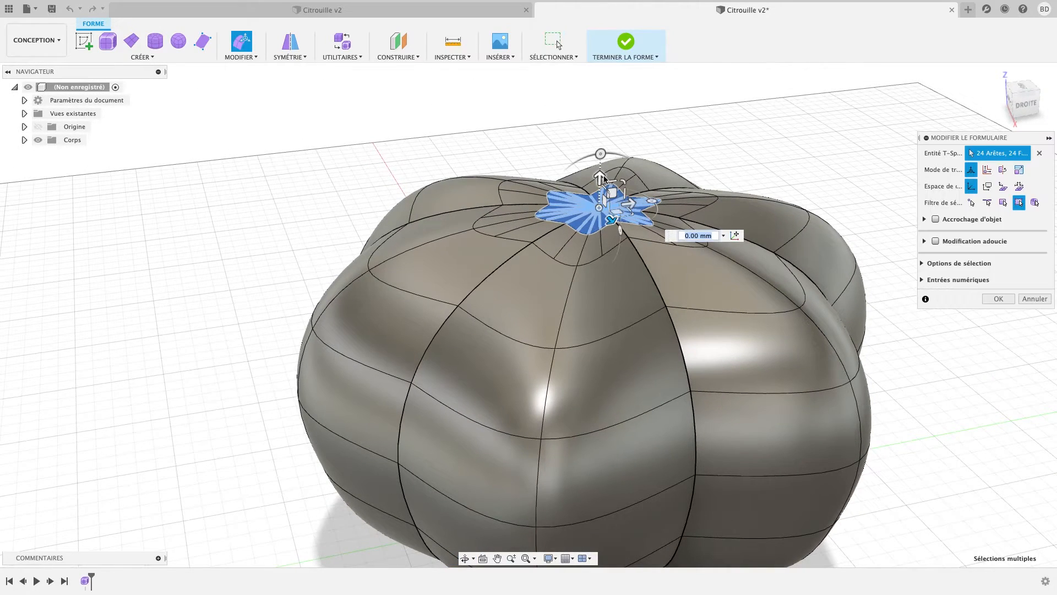
drag(604, 178, 603, 199)
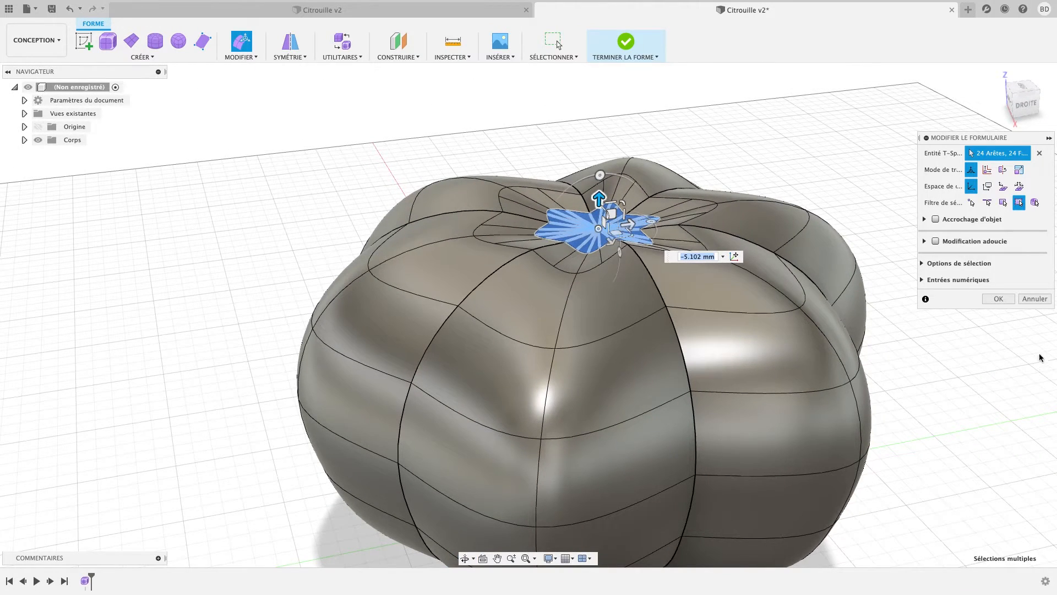
click(998, 298)
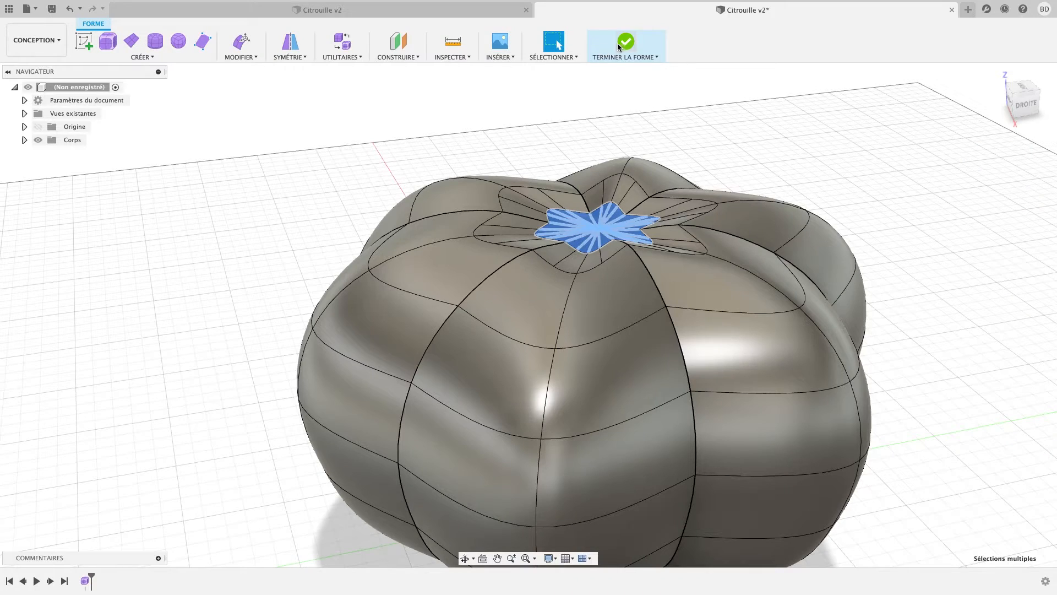
Finish the form to convert it to a body and inspect the pumpkin from below, the front and above
shift+middle_drag(776, 390, 667, 276)
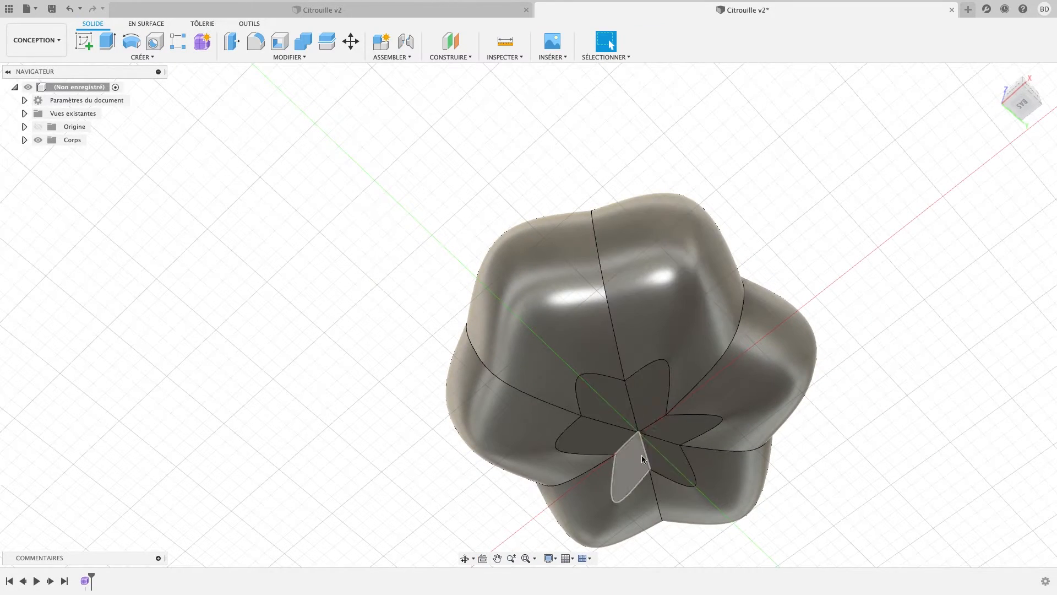
shift+middle_drag(567, 317, 583, 419)
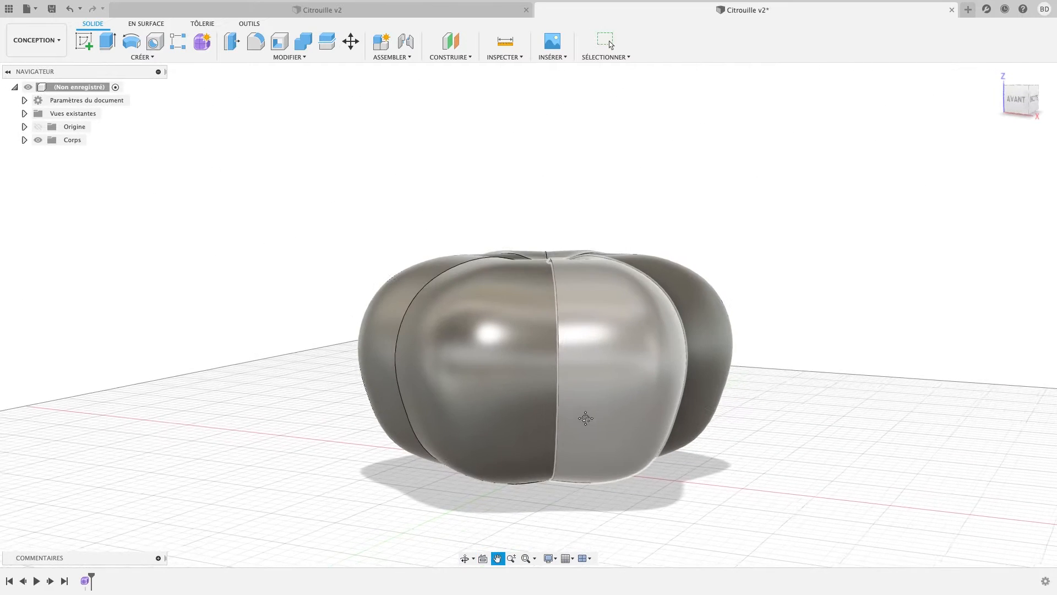
click(1016, 100)
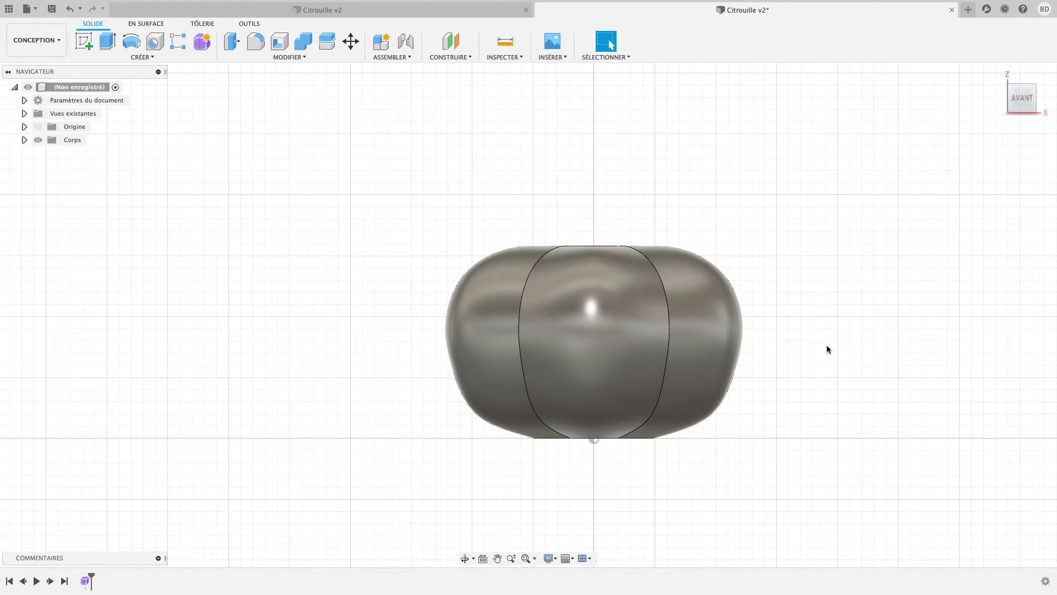
middle_drag(883, 331, 760, 284)
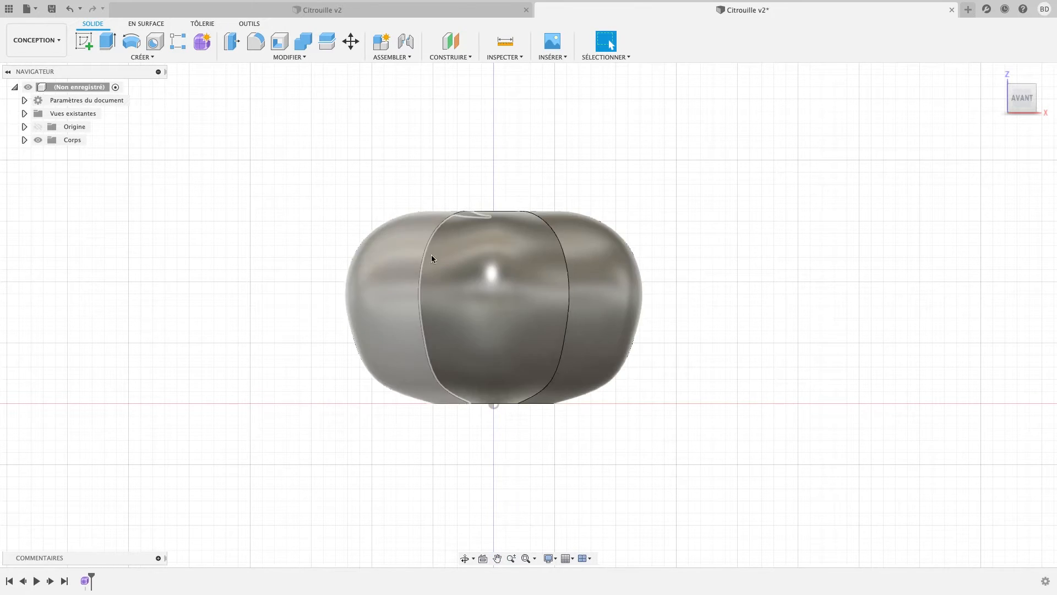
shift+middle_drag(751, 257, 749, 284)
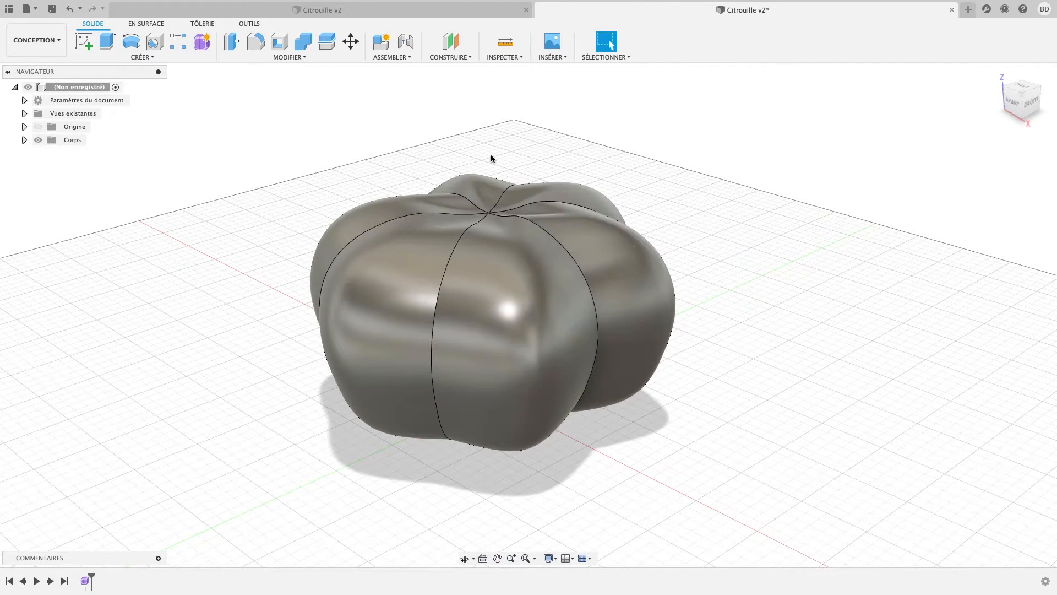
Create a construction plane offset about 67.8 mm upward from the horizontal XY origin plane, checking its height against the pumpkin
click(464, 53)
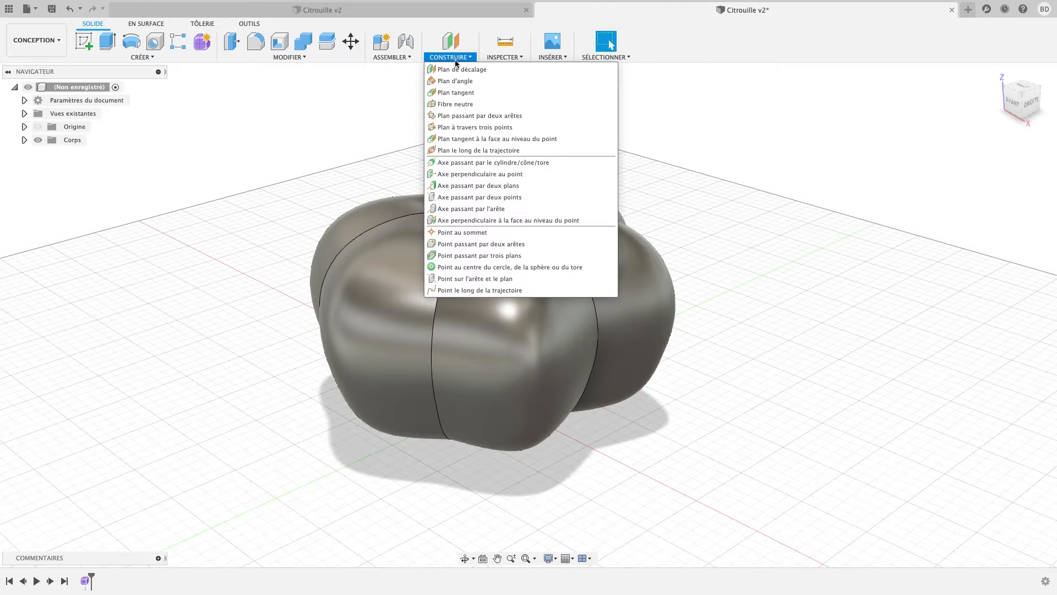
click(458, 67)
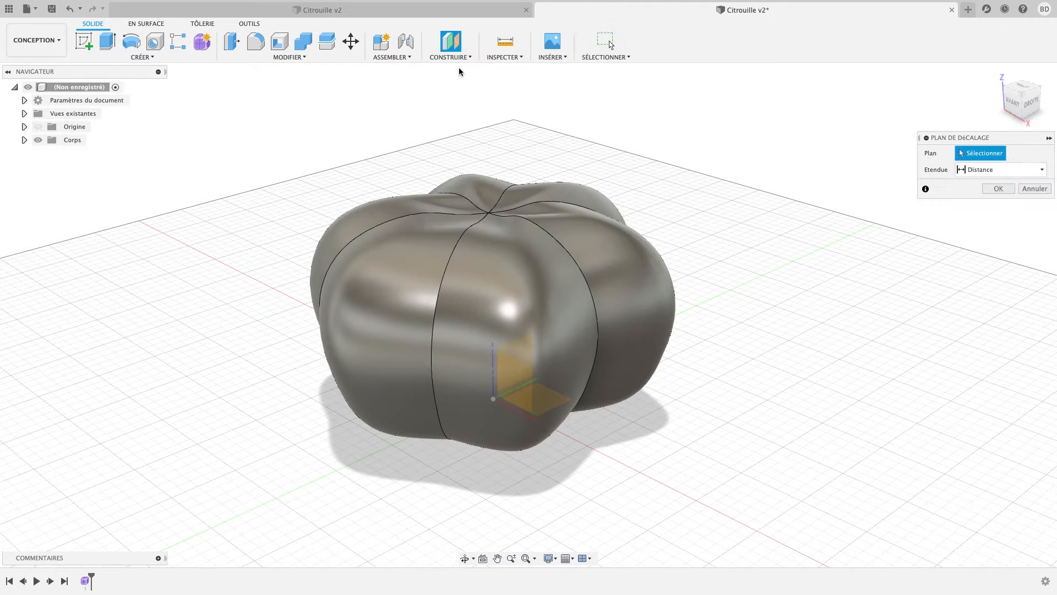
click(540, 396)
drag(539, 390, 539, 267)
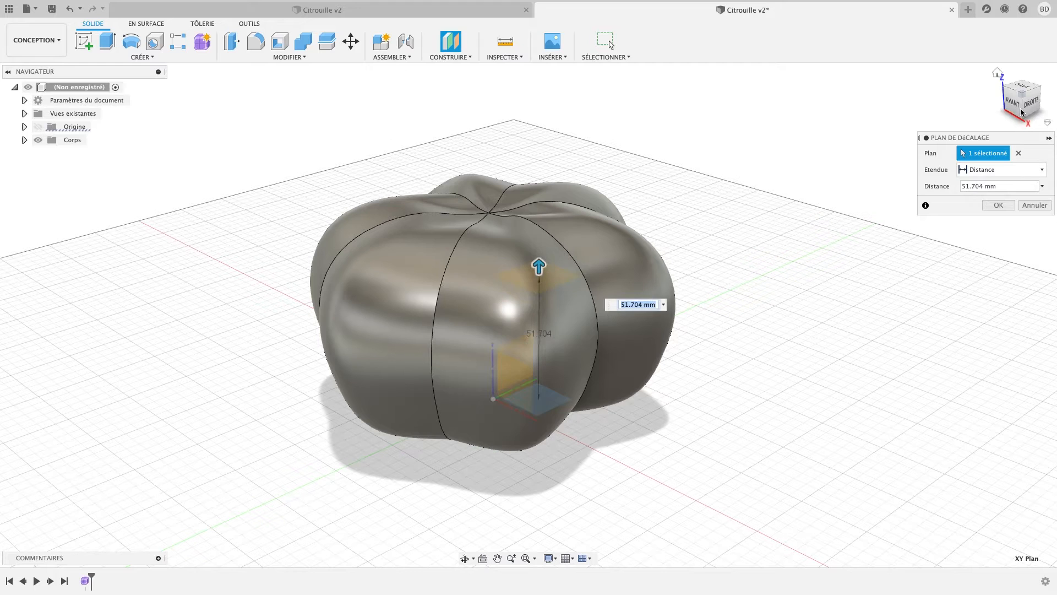
click(1017, 108)
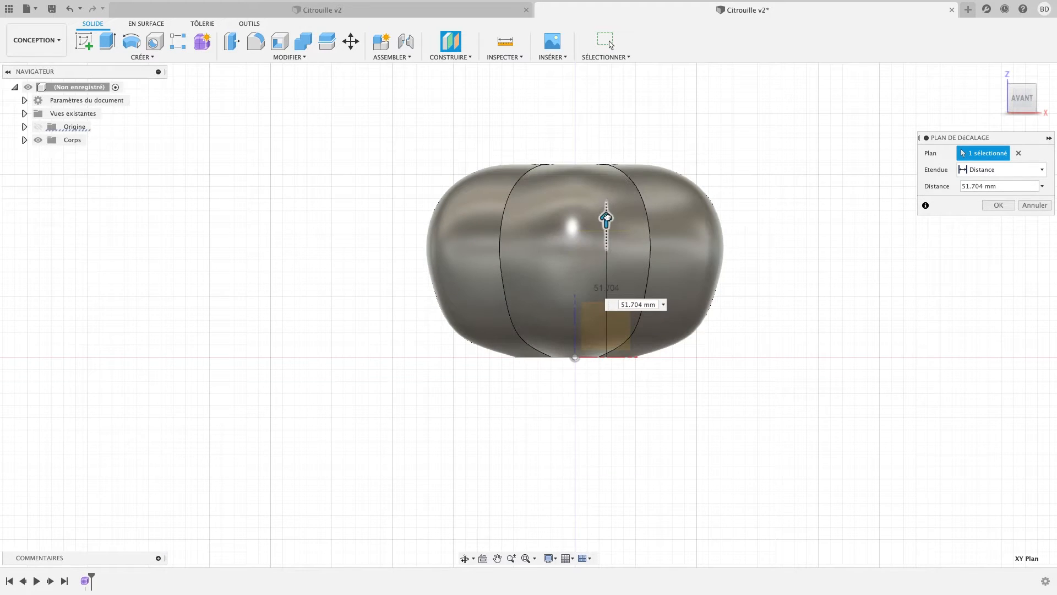
drag(607, 217, 615, 178)
mouse_move(770, 158)
shift+middle_down()
mouse_move(767, 179)
mouse_move(768, 161)
shift+middle_up()
click(1033, 100)
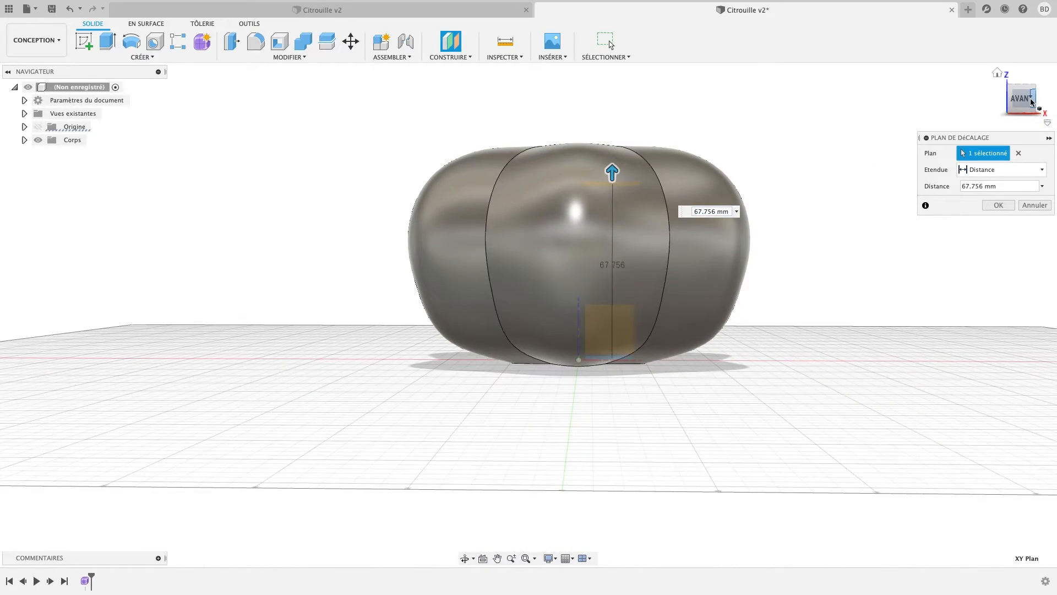
shift+middle_drag(795, 163, 799, 214)
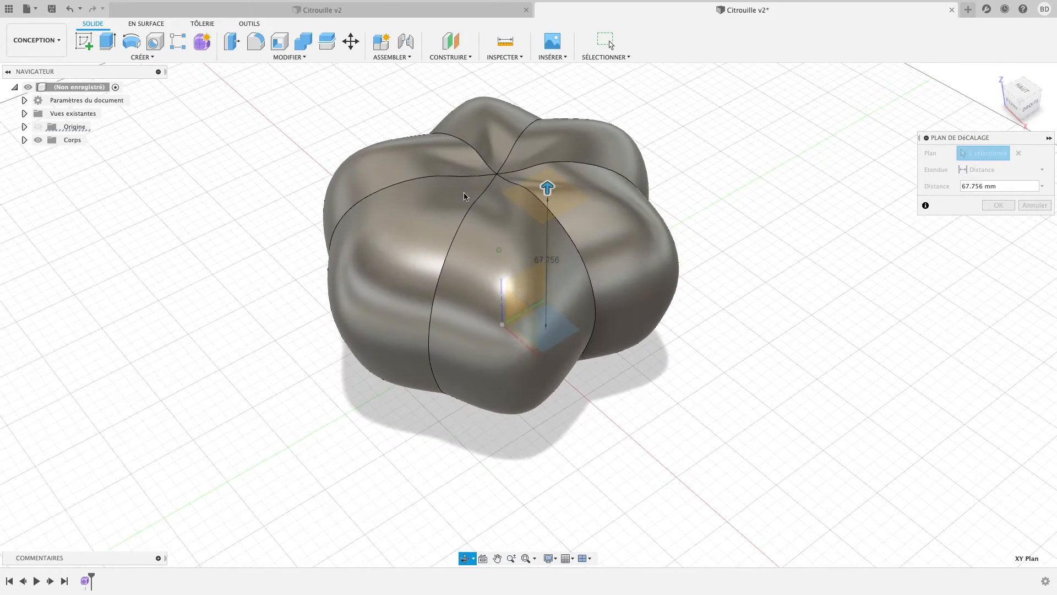
Raise the offset plane to 69.79 mm near the top of the pumpkin and accept it
click(1016, 110)
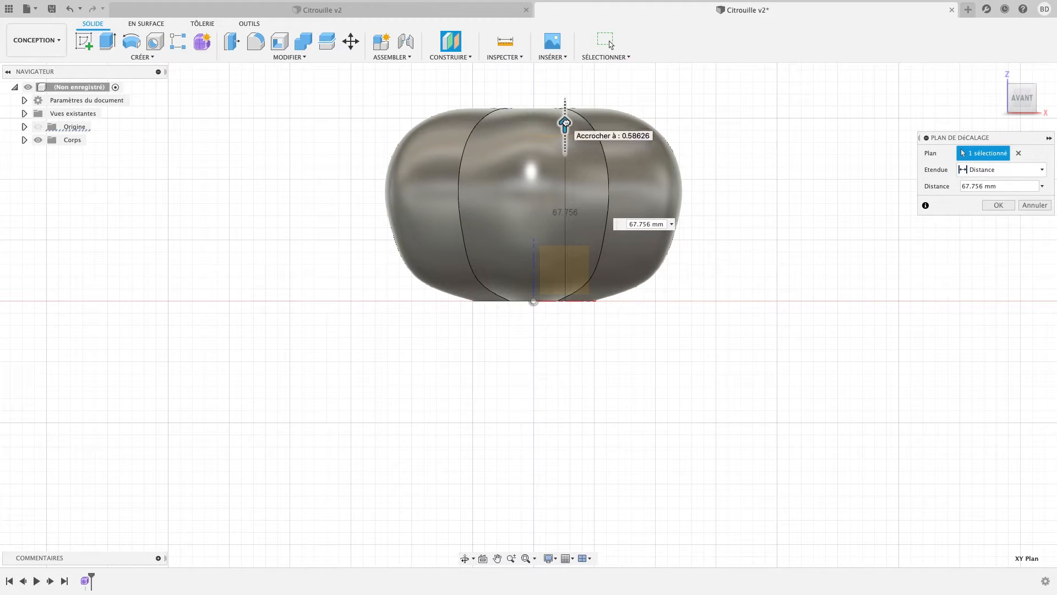
drag(565, 122, 566, 116)
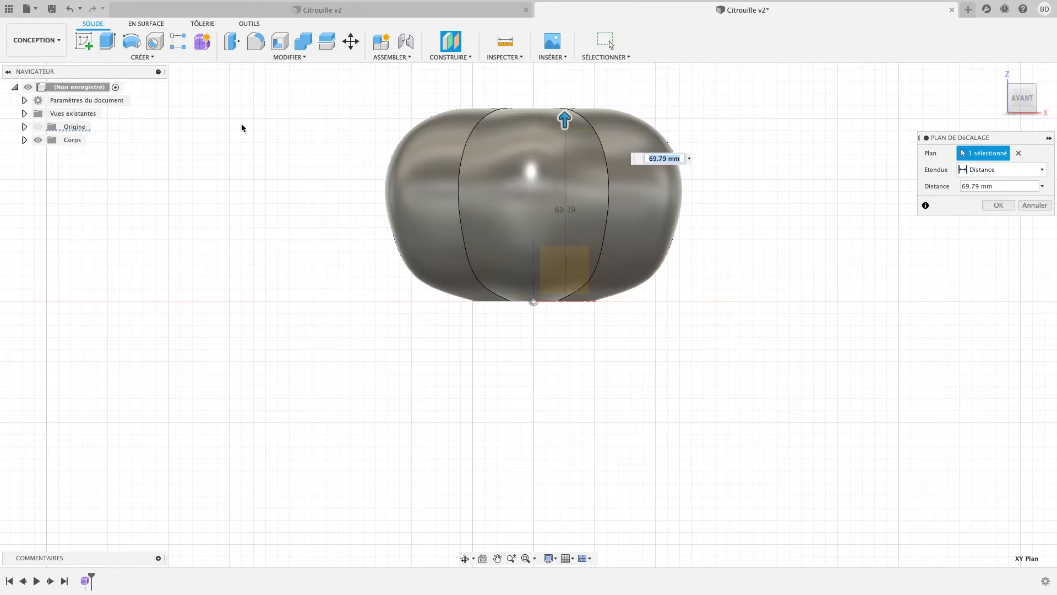
shift+middle_drag(256, 156, 217, 201)
click(998, 205)
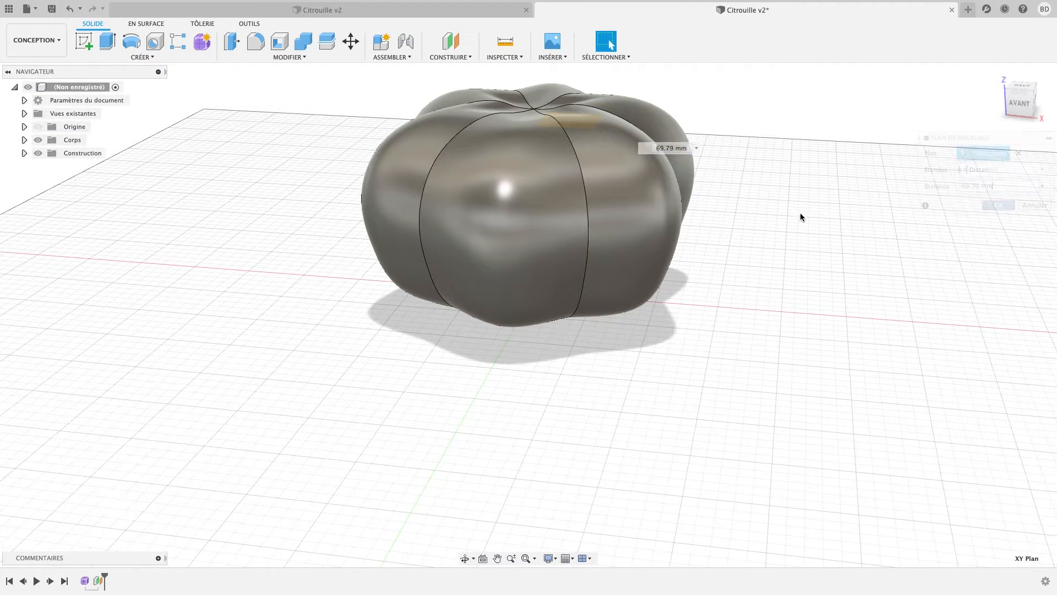
Split the pumpkin body with the offset construction plane to separate a lid from the lower part
middle_drag(799, 215, 782, 340)
click(309, 57)
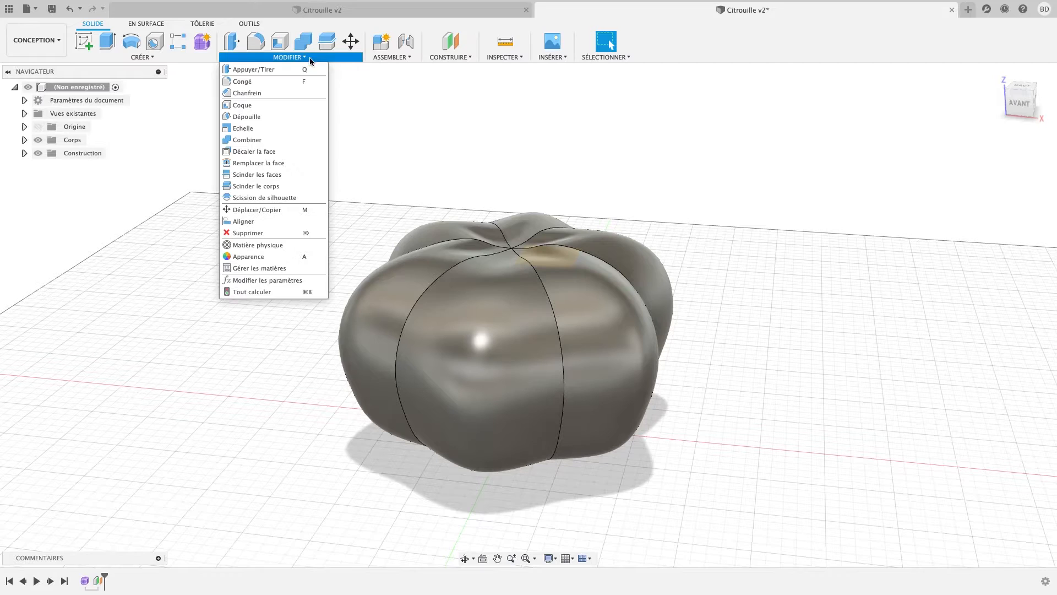
click(252, 190)
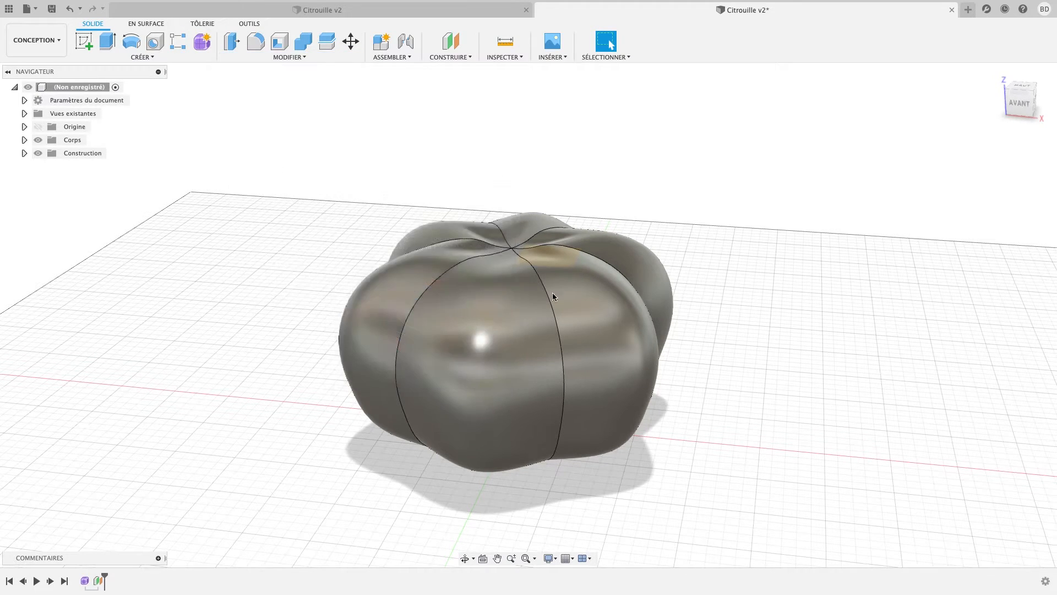
click(602, 324)
click(1008, 170)
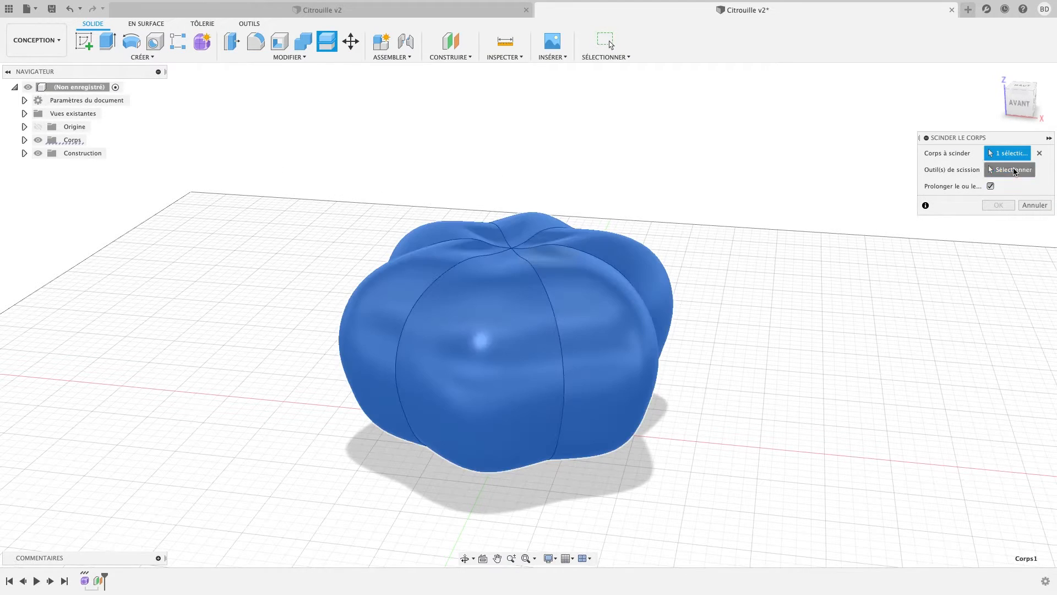
click(38, 140)
click(548, 266)
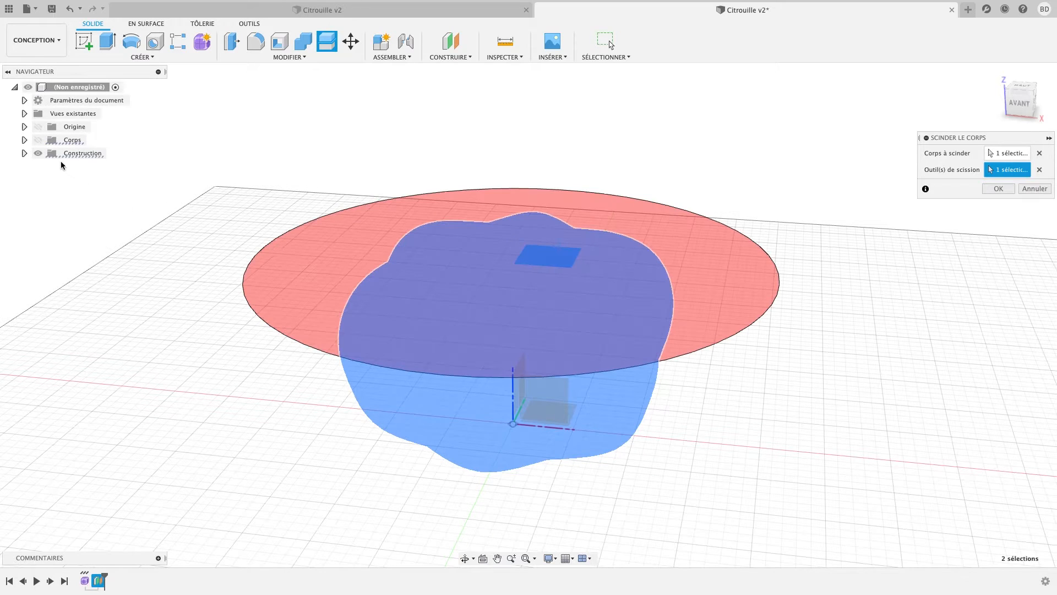
click(38, 140)
mouse_move(809, 323)
shift+middle_down()
mouse_move(819, 303)
mouse_move(793, 322)
shift+middle_up()
click(998, 189)
Identify the two split bodies and hide the lid body and the construction plane, keeping the lower body shown
click(24, 140)
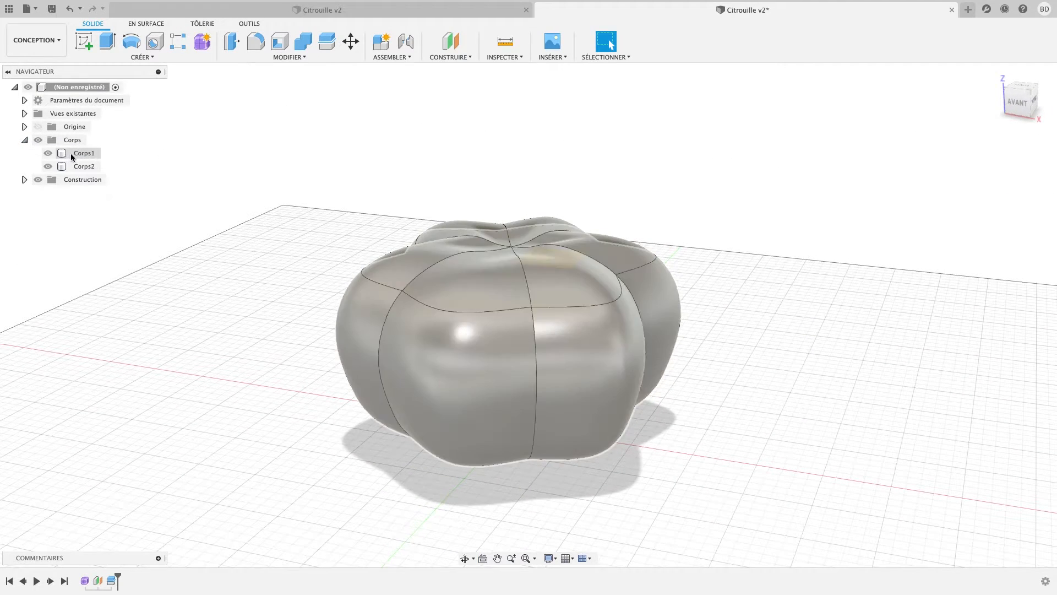
click(73, 153)
click(77, 166)
click(48, 153)
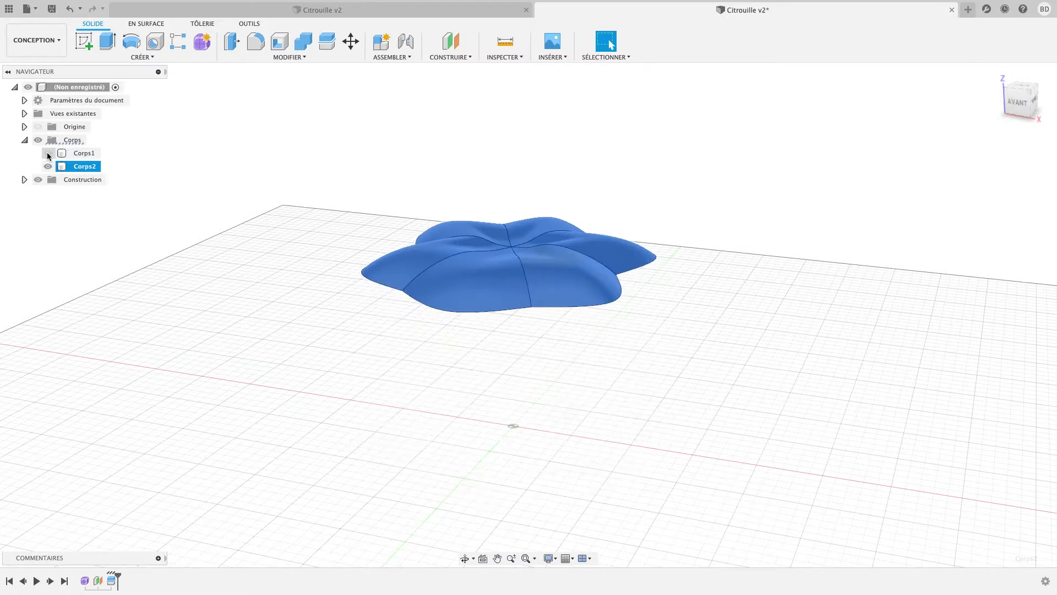
click(48, 153)
click(48, 166)
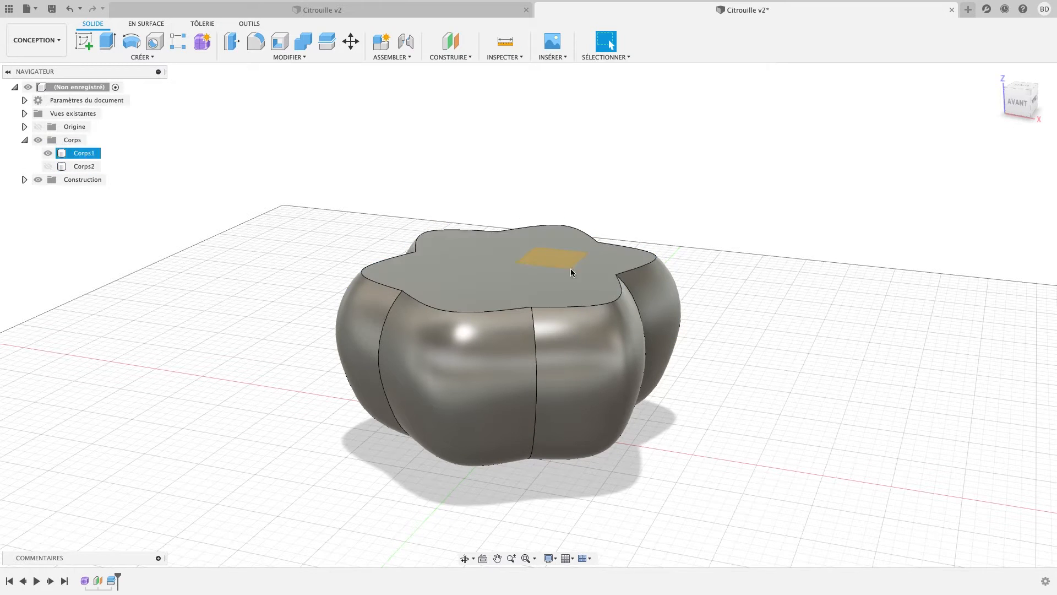
shift+middle_drag(570, 269, 739, 259)
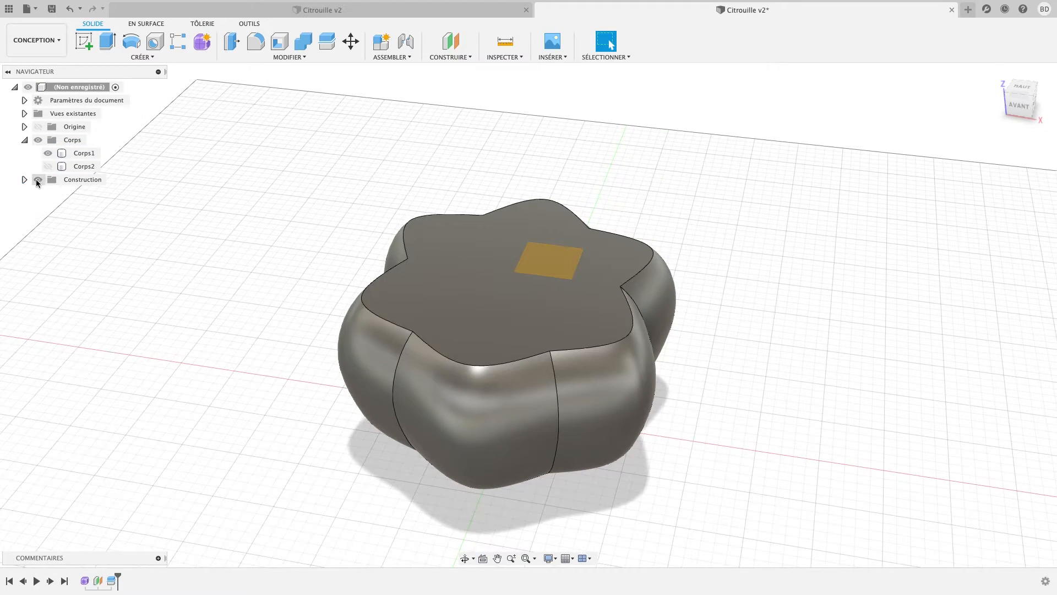
click(38, 180)
shift+middle_drag(676, 325, 599, 329)
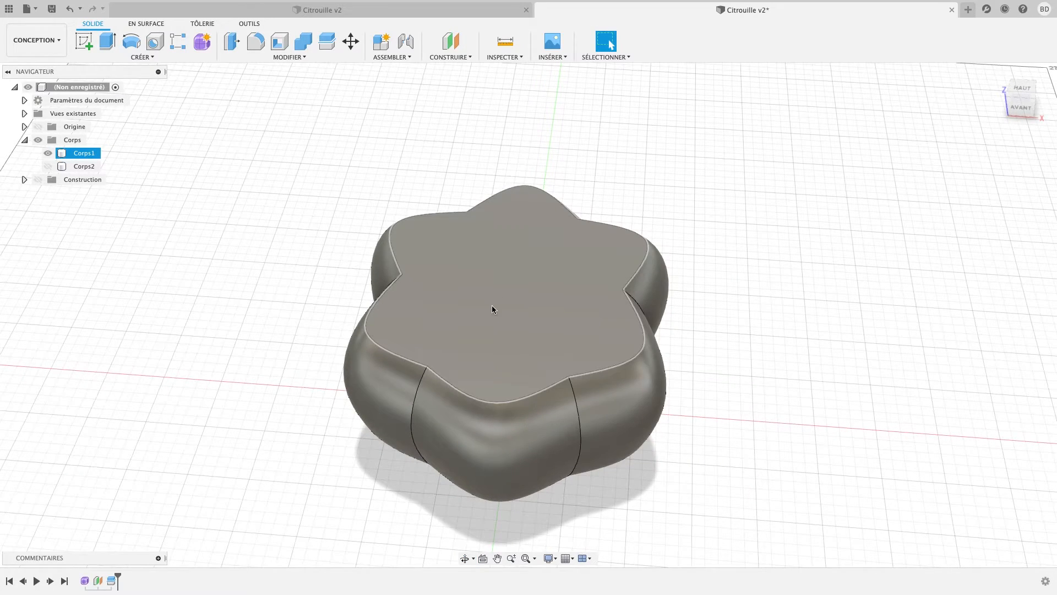
Shell the lower pumpkin body through its flat star-shaped top face, with an inner thickness of about 3.1 mm
click(272, 57)
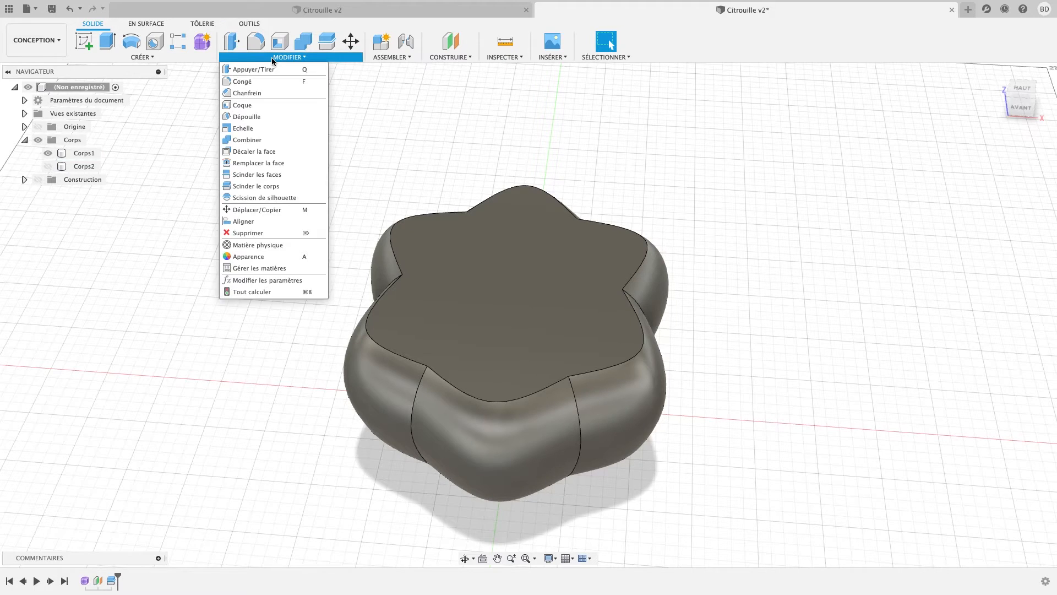
click(255, 105)
click(507, 289)
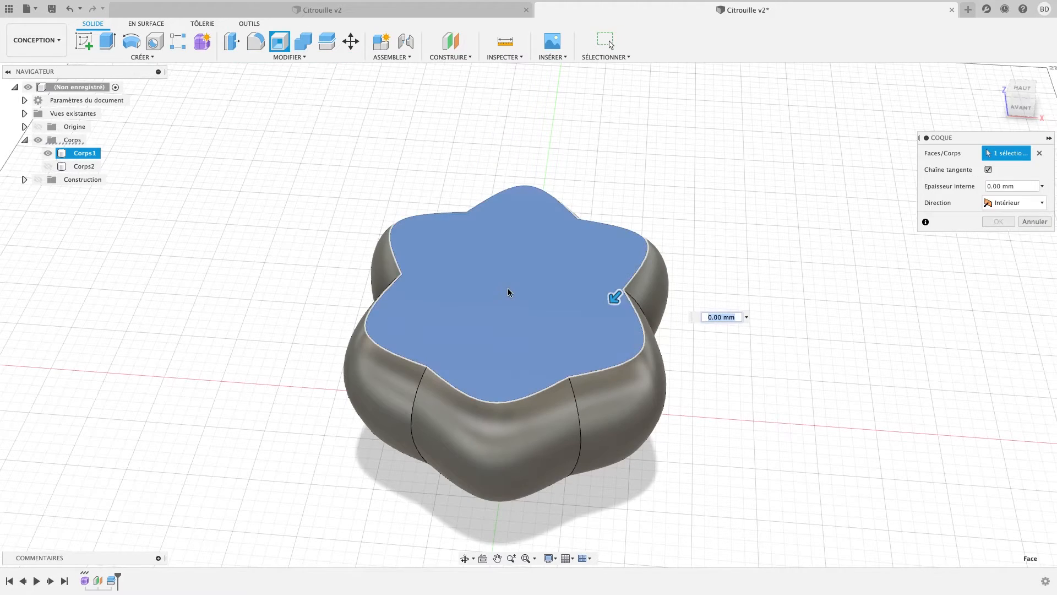
drag(614, 308, 610, 304)
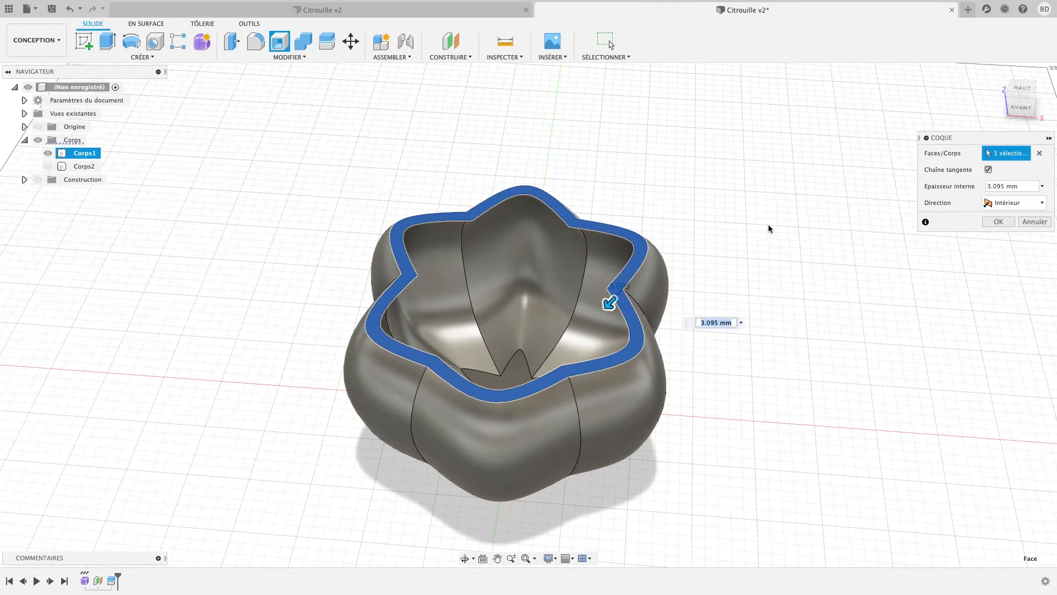
mouse_move(769, 228)
shift+middle_down()
mouse_move(750, 253)
mouse_move(785, 209)
mouse_move(795, 142)
mouse_move(764, 196)
mouse_move(784, 224)
shift+middle_up()
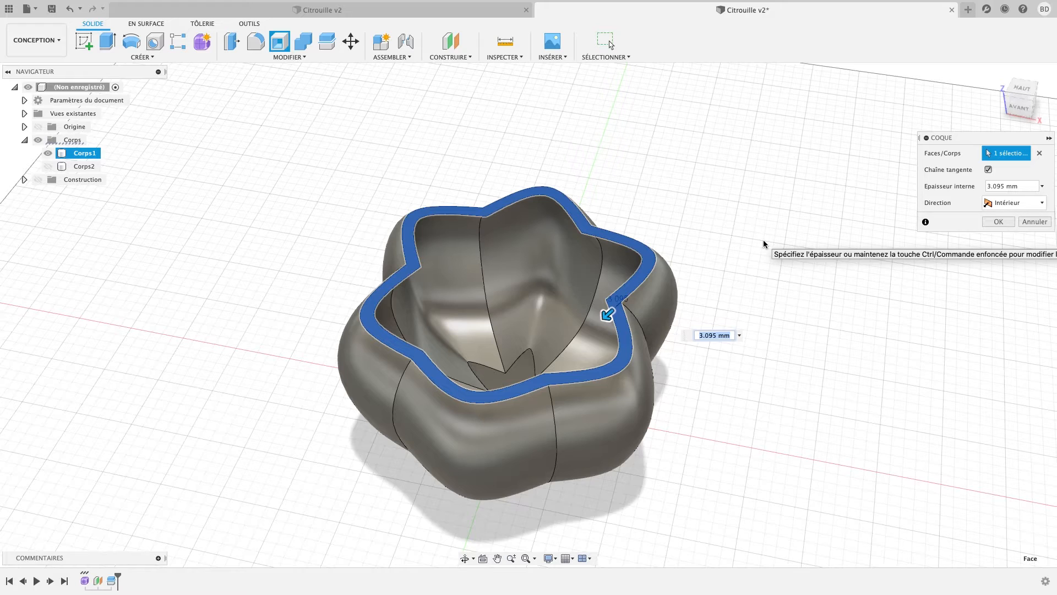
Try inner shell thicknesses of 4 mm and 3 mm and compare the pumpkin's hollow floor
text(4)
key(Return)
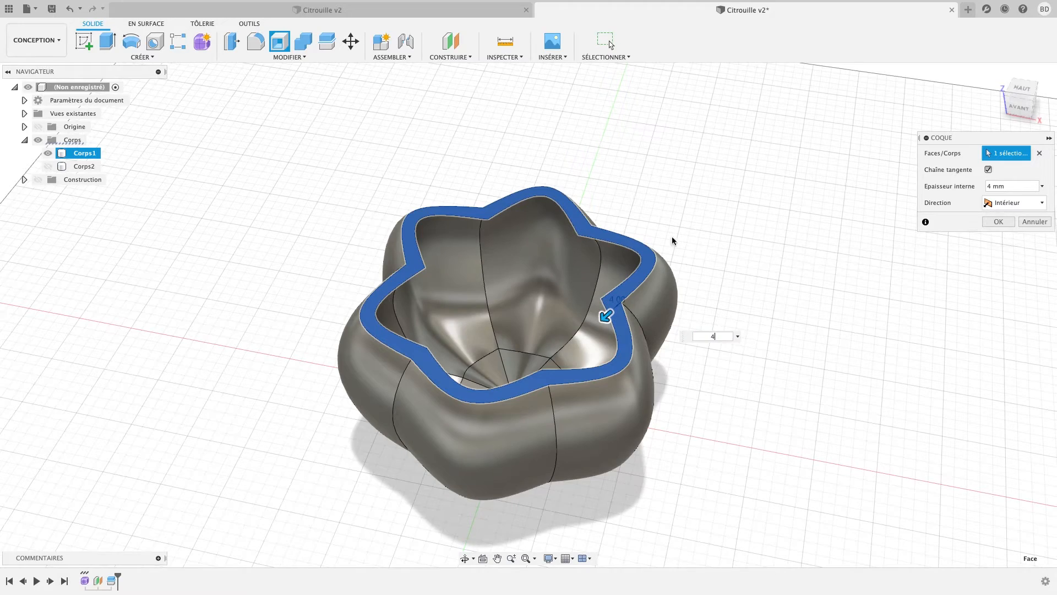
mouse_move(673, 238)
shift+middle_down()
mouse_move(642, 254)
mouse_move(653, 237)
shift+middle_up()
text(3)
key(Return)
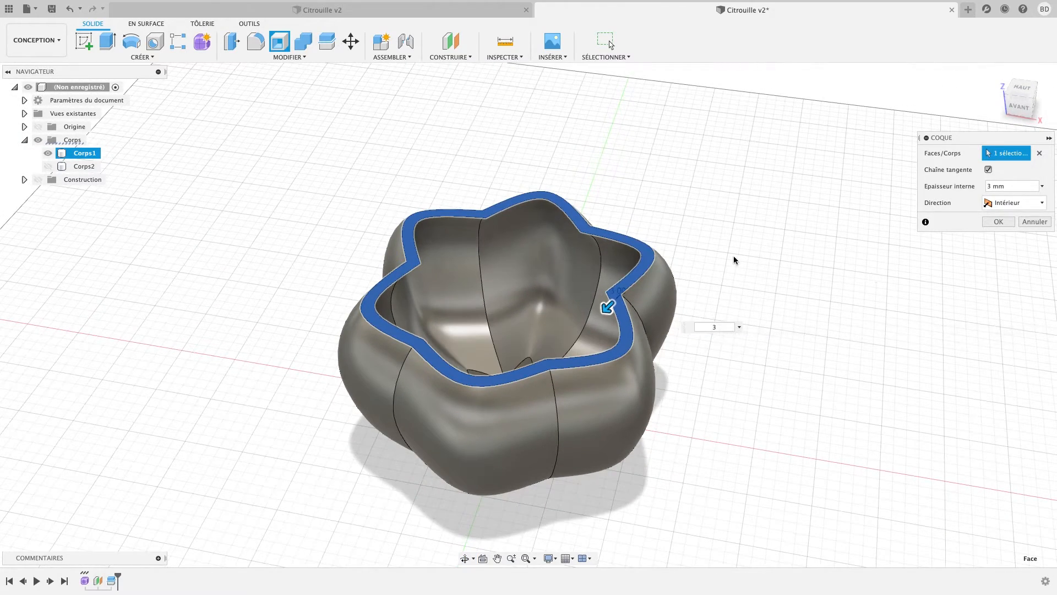
shift+middle_drag(736, 261, 744, 215)
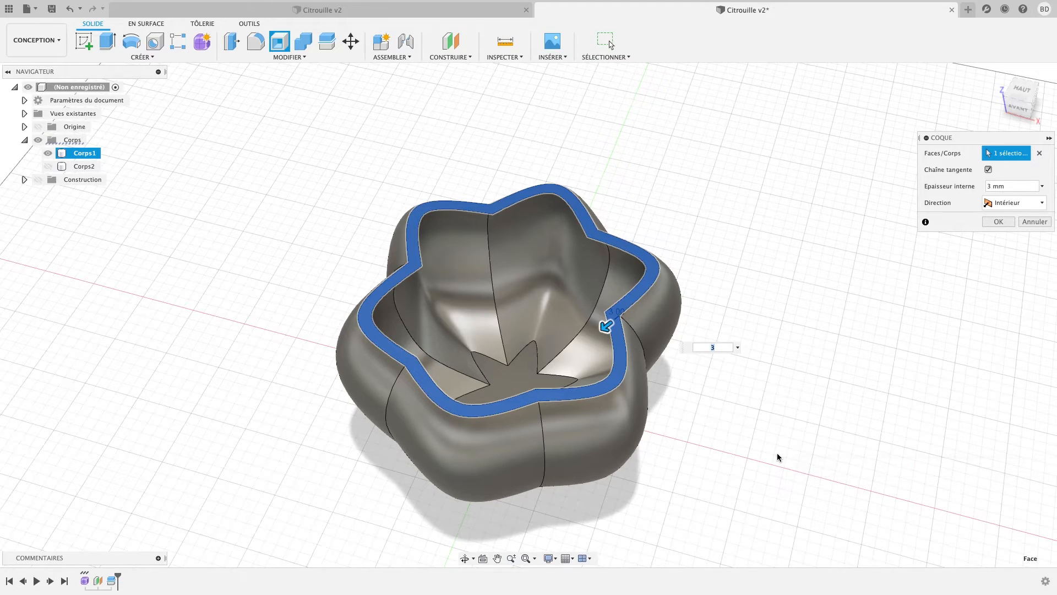
mouse_move(777, 455)
shift+middle_down()
mouse_move(751, 364)
mouse_move(763, 448)
shift+middle_up()
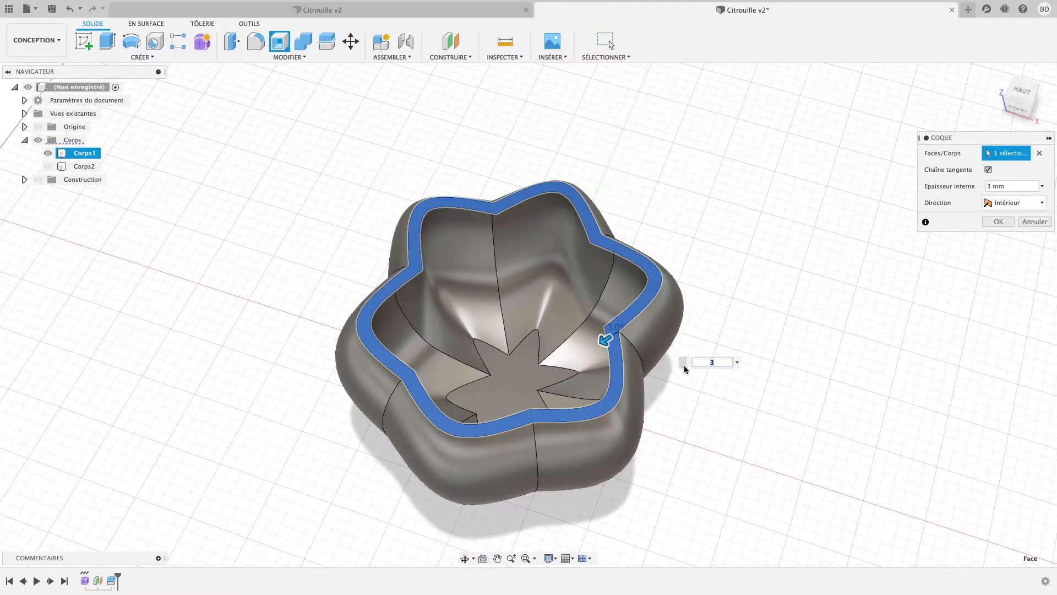
Set the shell's inner thickness to 3.5 mm and apply it to the lower pumpkin body
shift+middle_drag(766, 317, 762, 292)
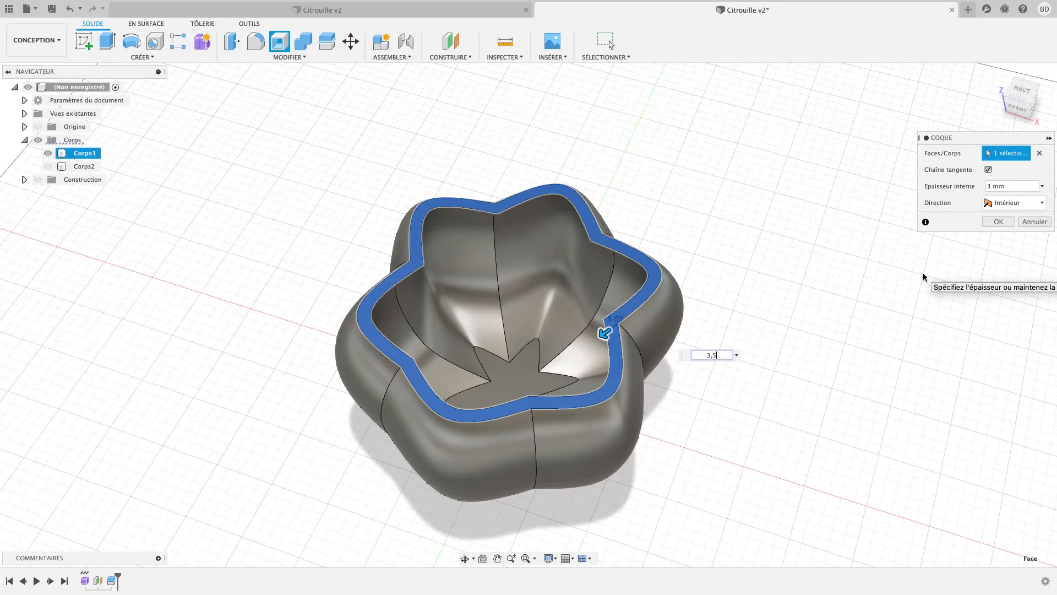
key(Return)
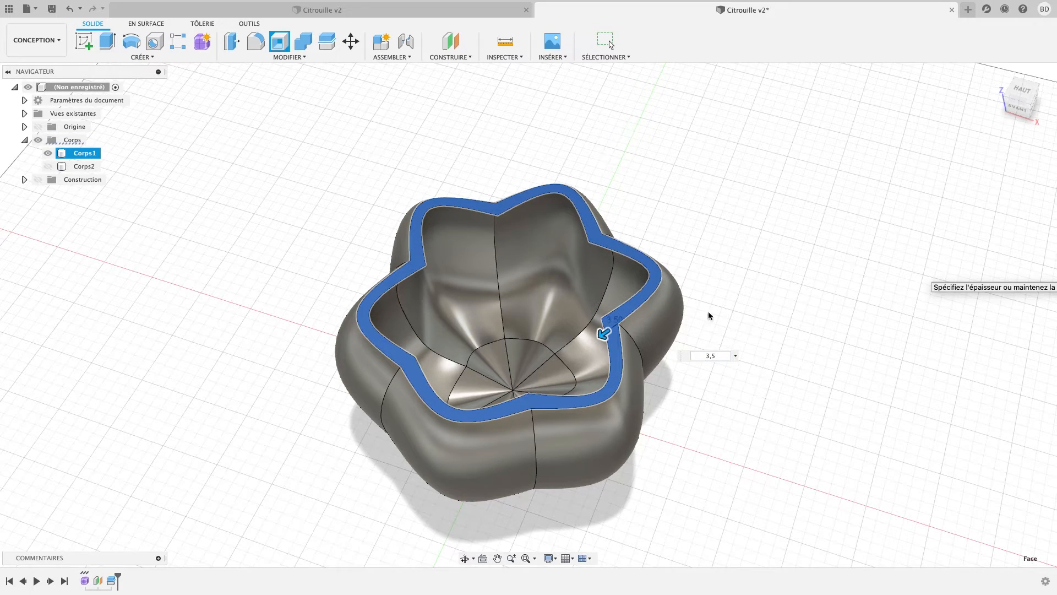
shift+middle_drag(739, 342, 732, 322)
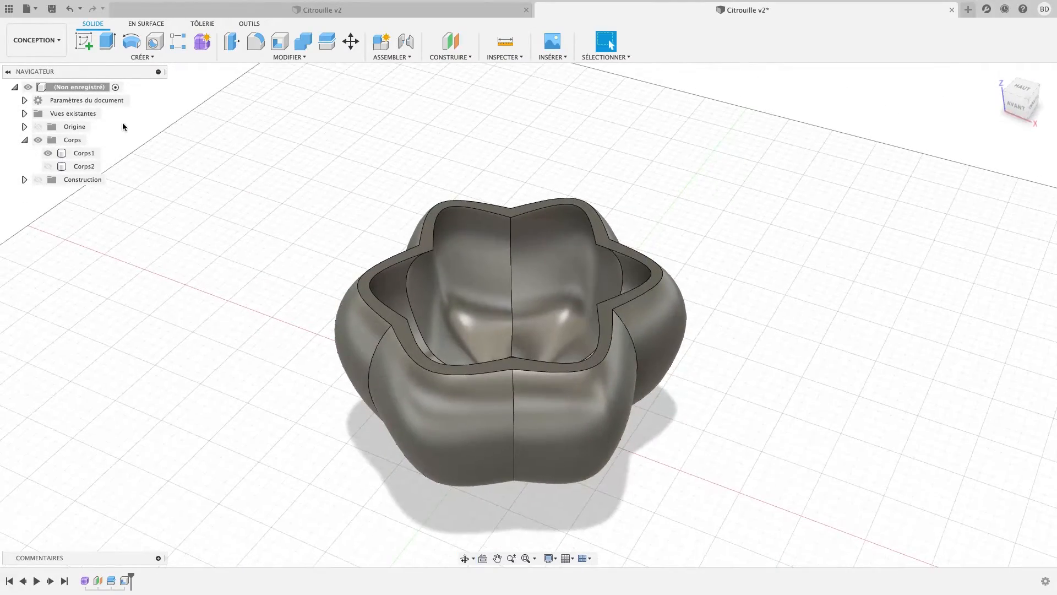
Show the lid body and hide the hollowed lower pumpkin body
click(49, 165)
shift+middle_drag(220, 192, 242, 160)
click(48, 153)
mouse_move(259, 243)
shift+middle_down()
mouse_move(271, 206)
mouse_move(250, 273)
mouse_move(247, 220)
mouse_move(222, 256)
mouse_move(248, 256)
shift+middle_up()
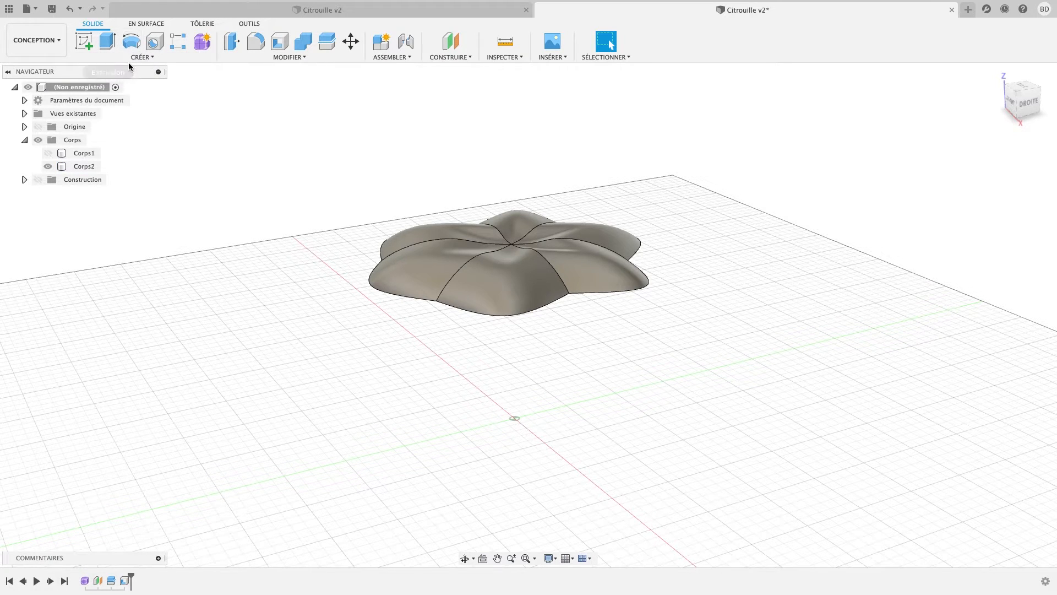
In a new form, create a cylinder at the origin with a 10 mm diameter, about 28.3 mm height and no symmetry
click(202, 41)
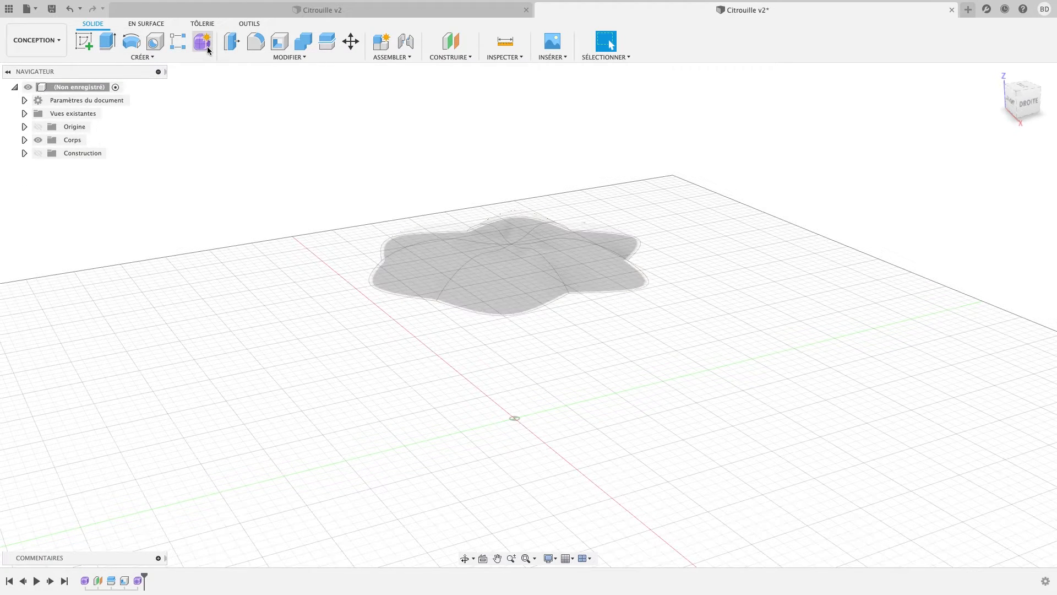
click(156, 40)
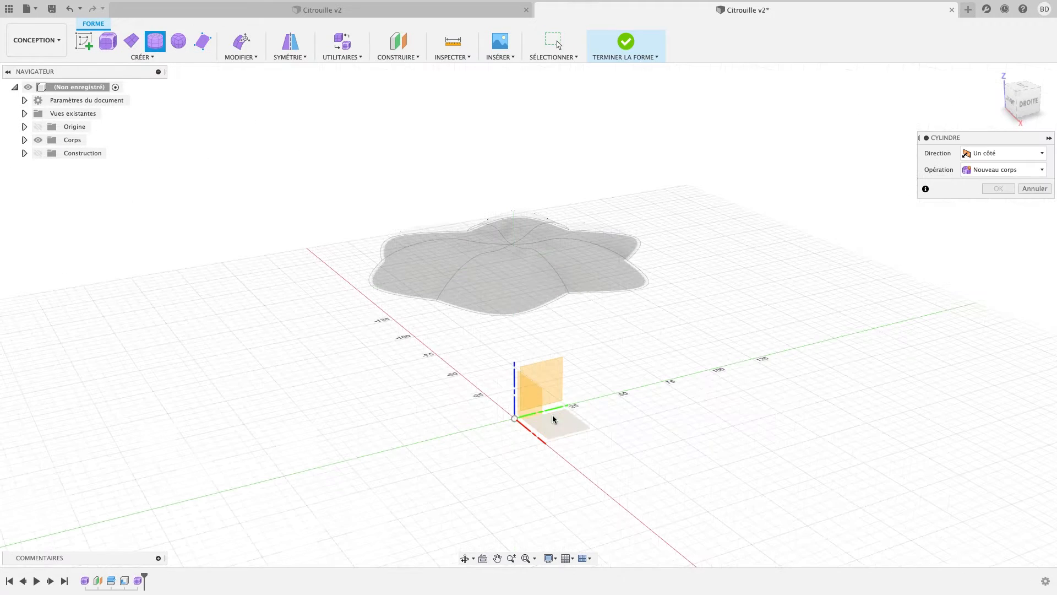
click(514, 420)
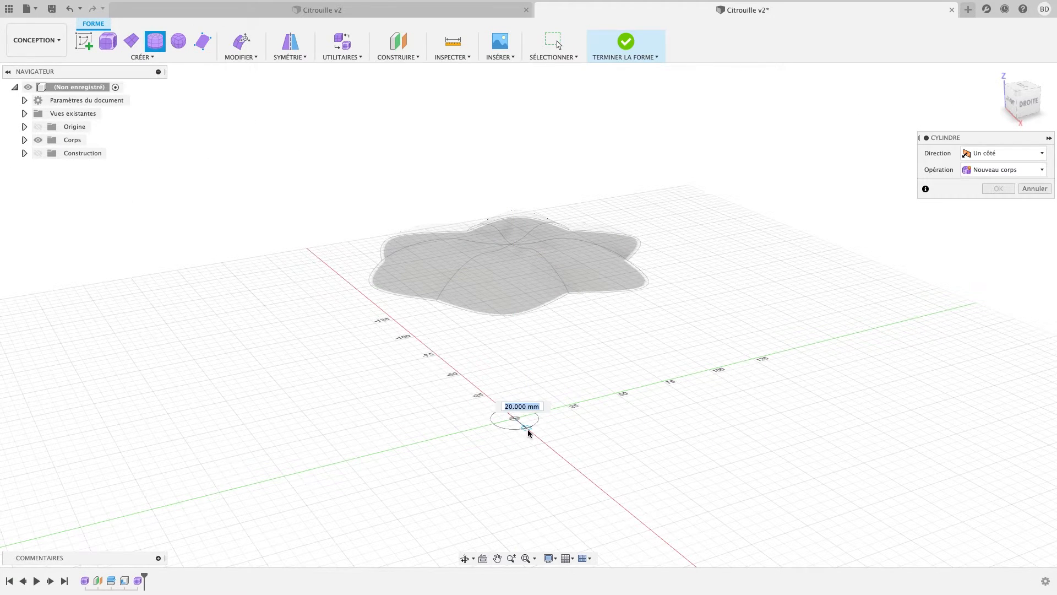
click(525, 424)
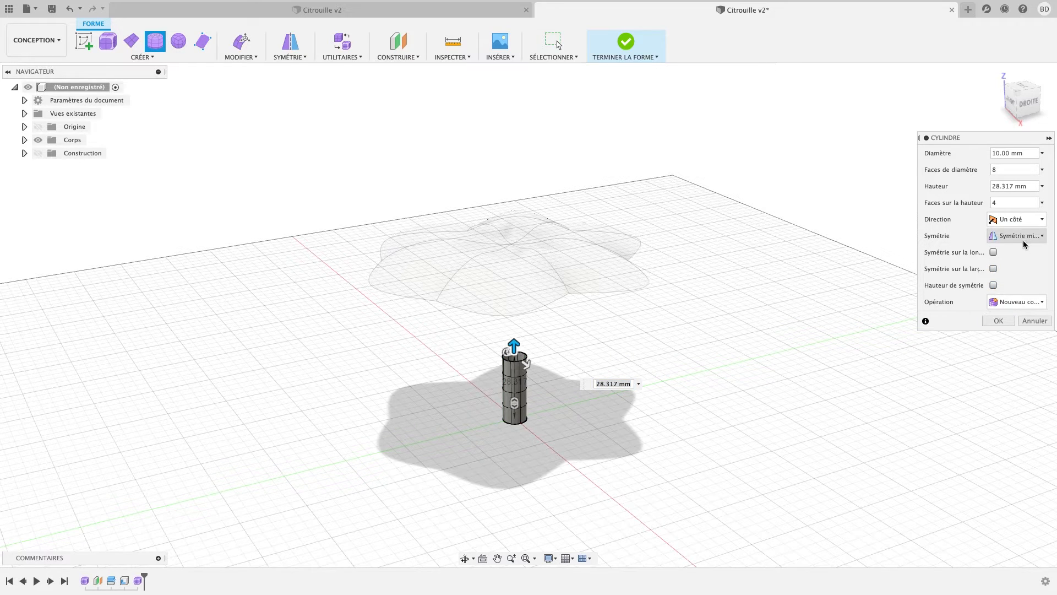
click(1016, 236)
click(1012, 238)
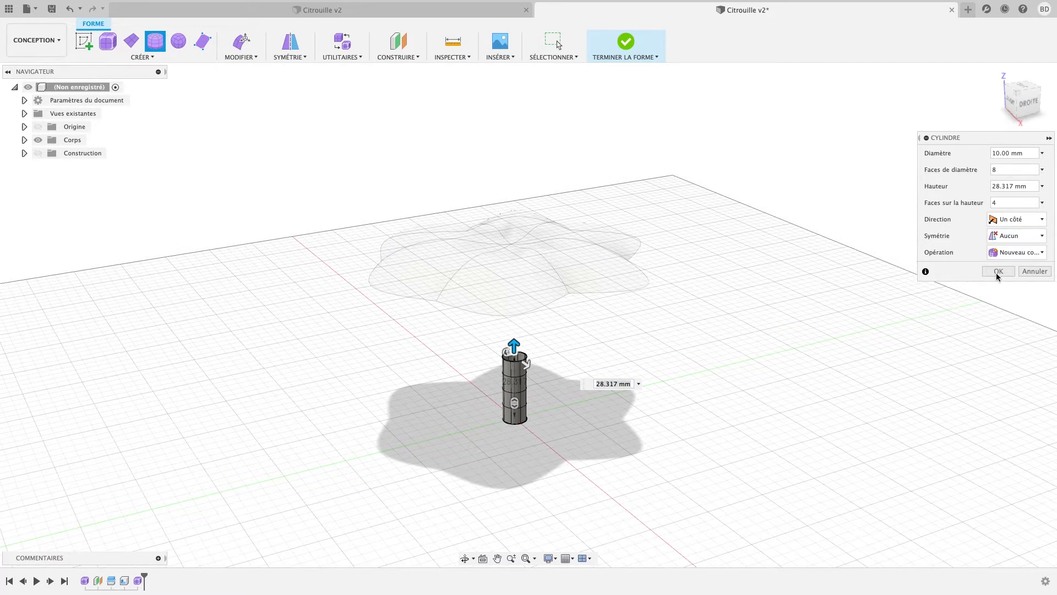
click(998, 271)
mouse_move(560, 431)
shift+middle_down()
mouse_move(597, 408)
mouse_move(567, 442)
mouse_move(541, 432)
shift+middle_up()
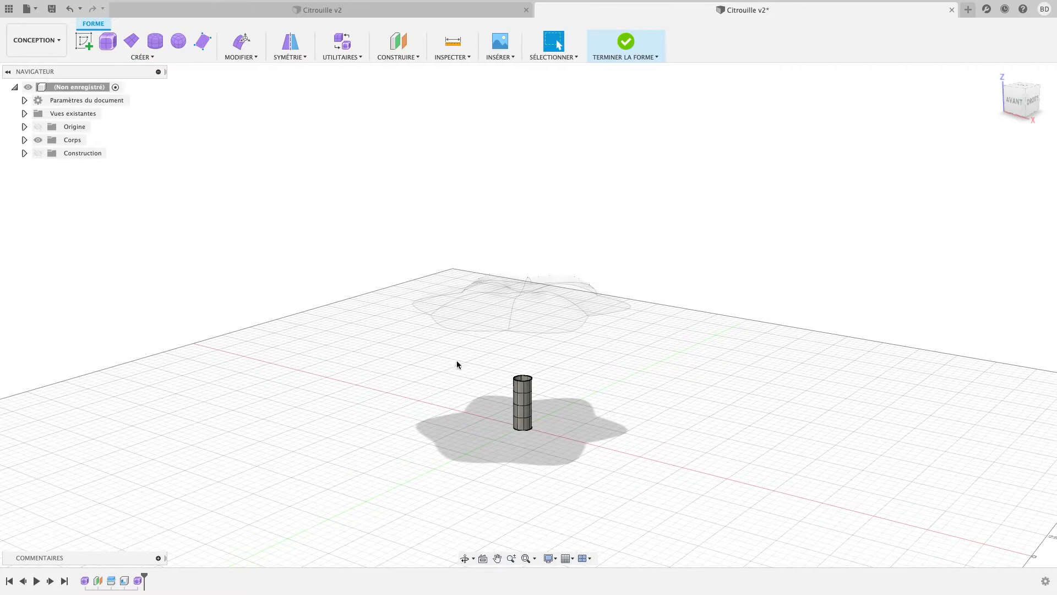
Move the whole cylinder body straight up until its base sinks slightly into the centre of the pumpkin lid
click(24, 140)
click(63, 153)
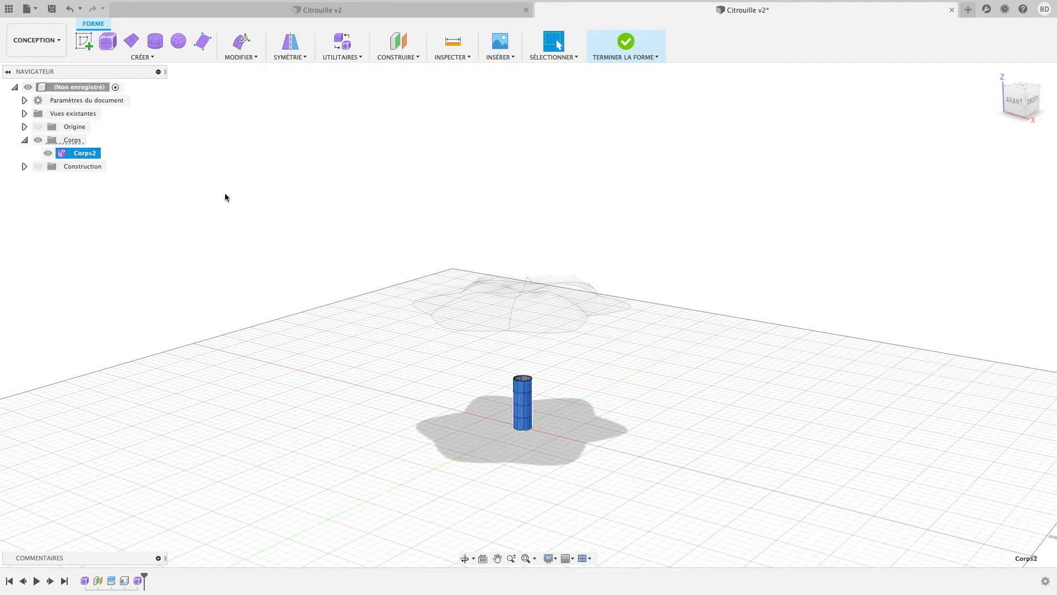
click(241, 42)
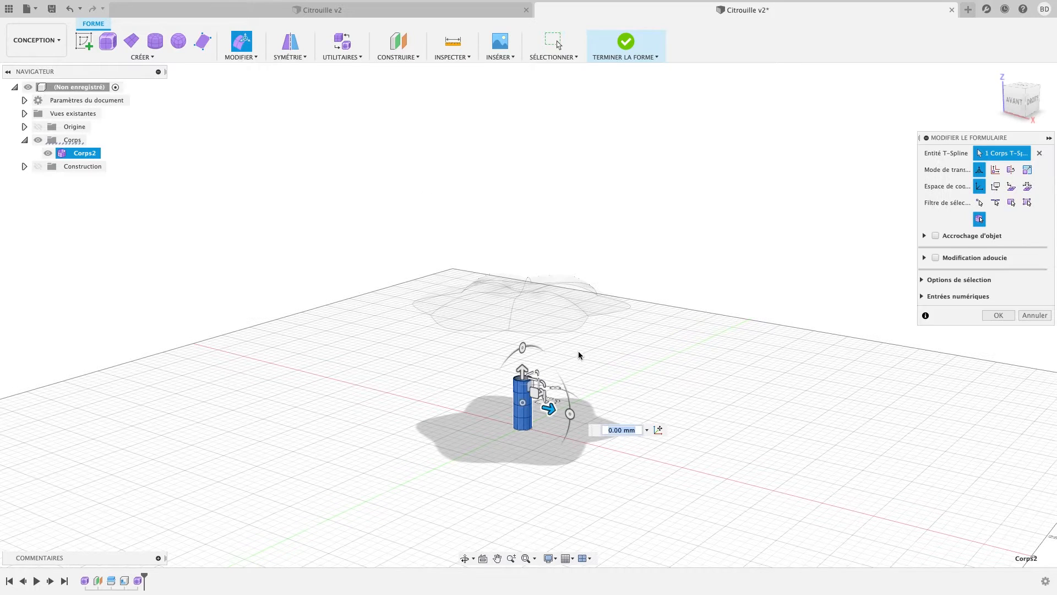
click(1033, 102)
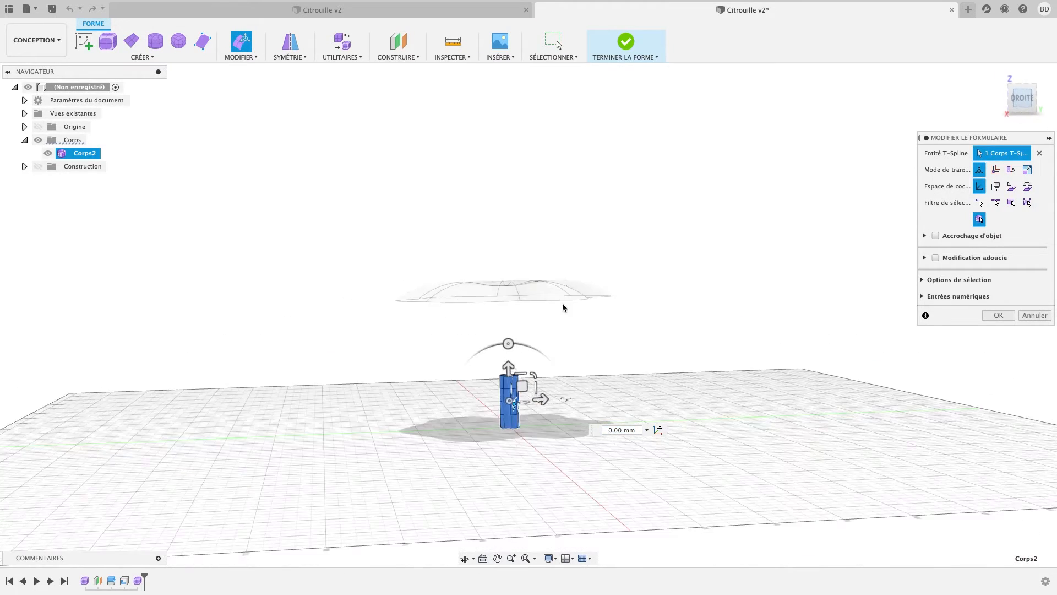
drag(506, 363, 506, 227)
shift+middle_drag(635, 200, 650, 212)
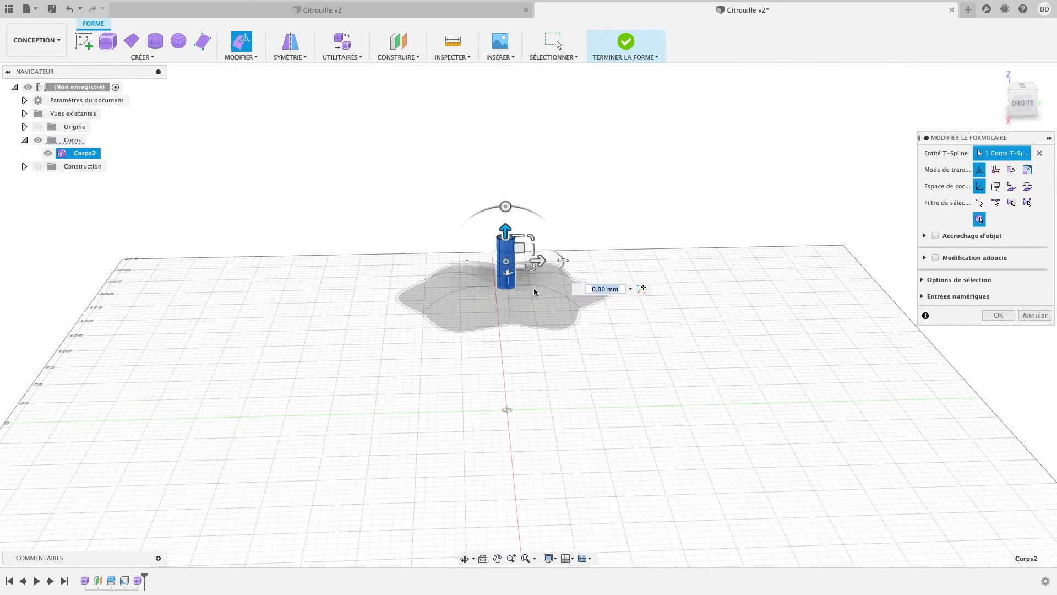
scroll(520, 285, down, 3)
scroll(520, 285, up, 7)
scroll(519, 284, up, 2)
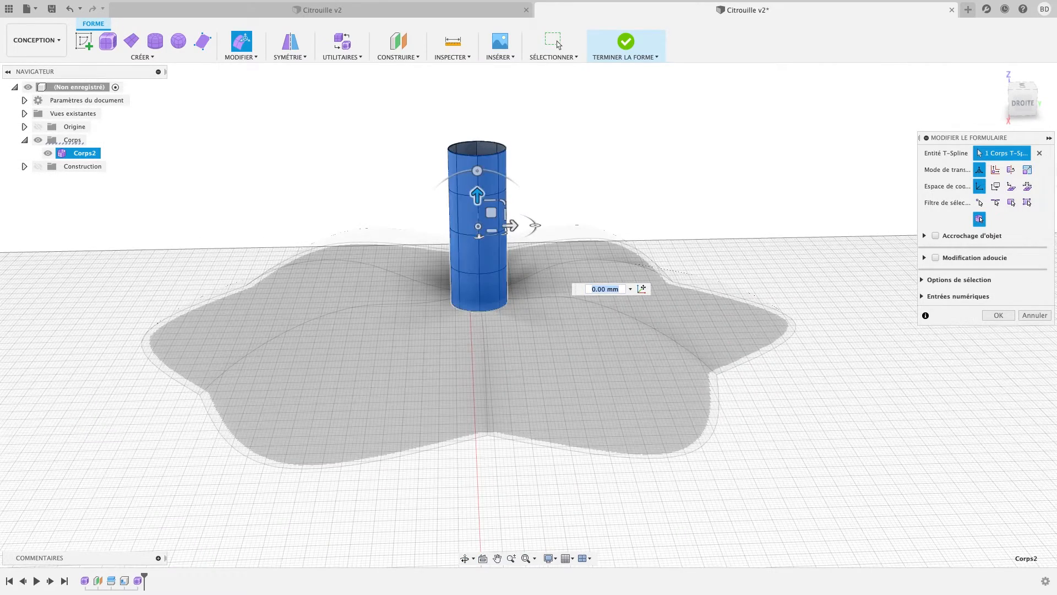
click(1014, 111)
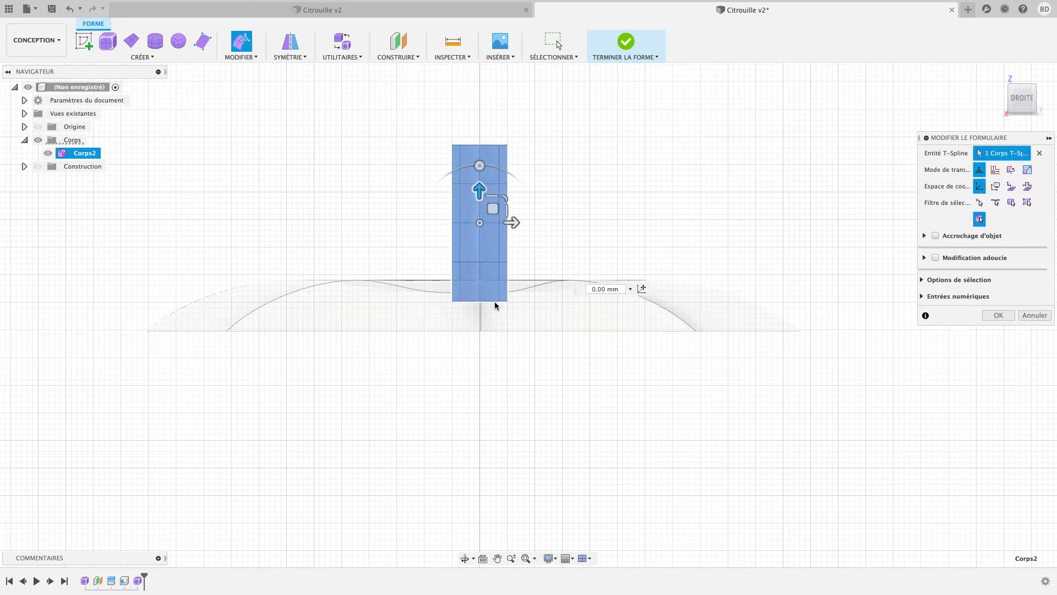
click(677, 244)
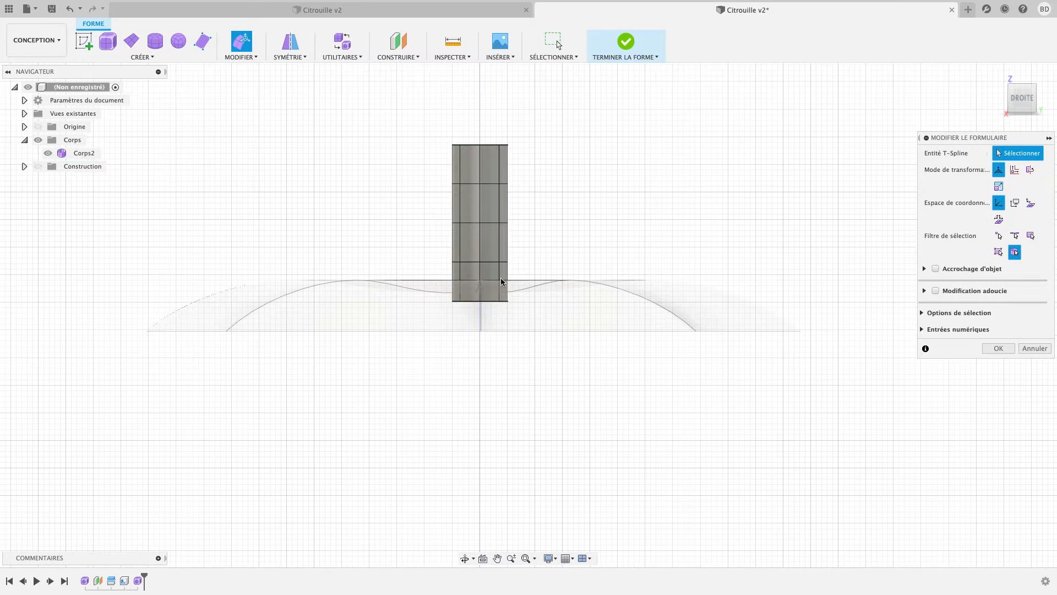
click(487, 300)
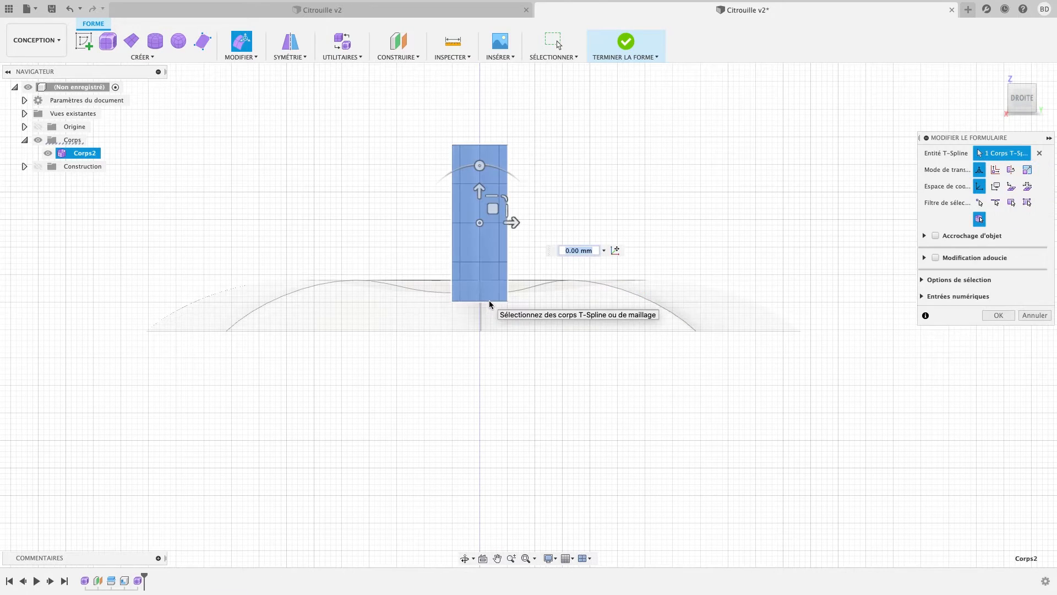
click(320, 135)
shift+middle_drag(609, 208, 586, 230)
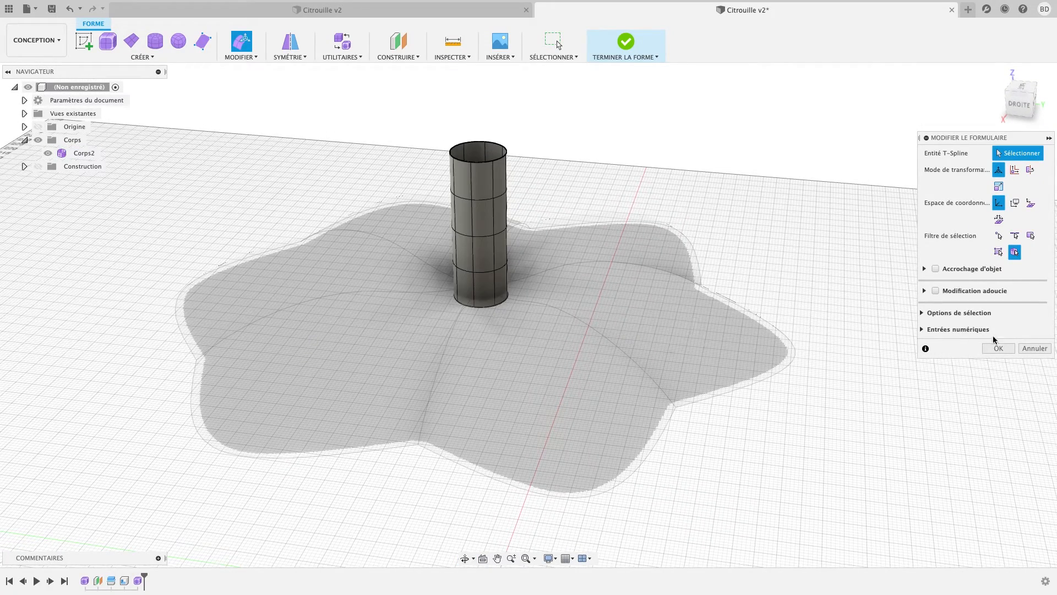
click(999, 348)
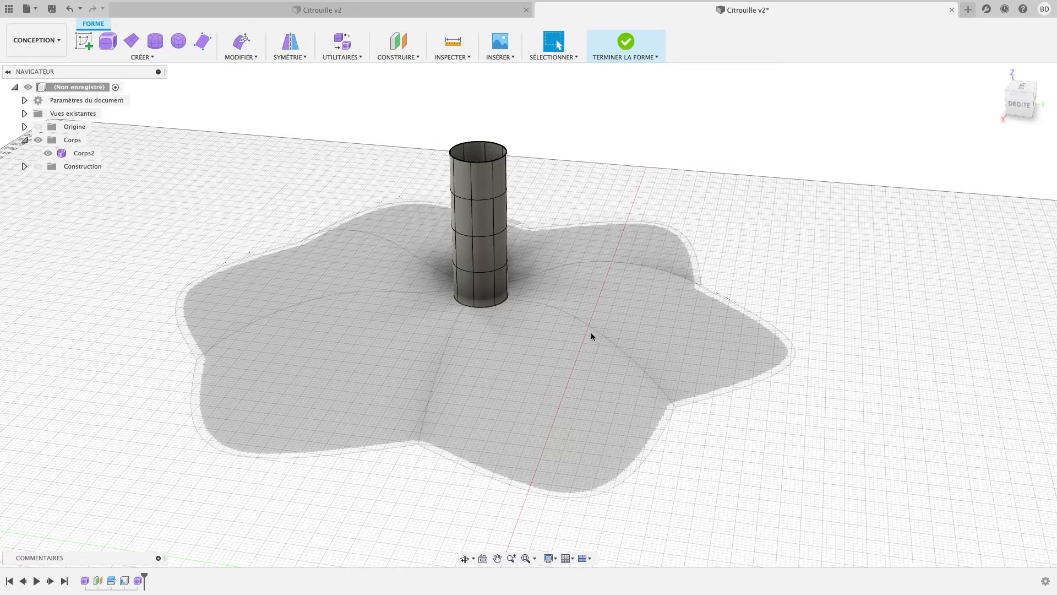
Scale the cylinder's bottom edge loop uniformly to about 0.55 so the stem narrows at its base
double_click(486, 308)
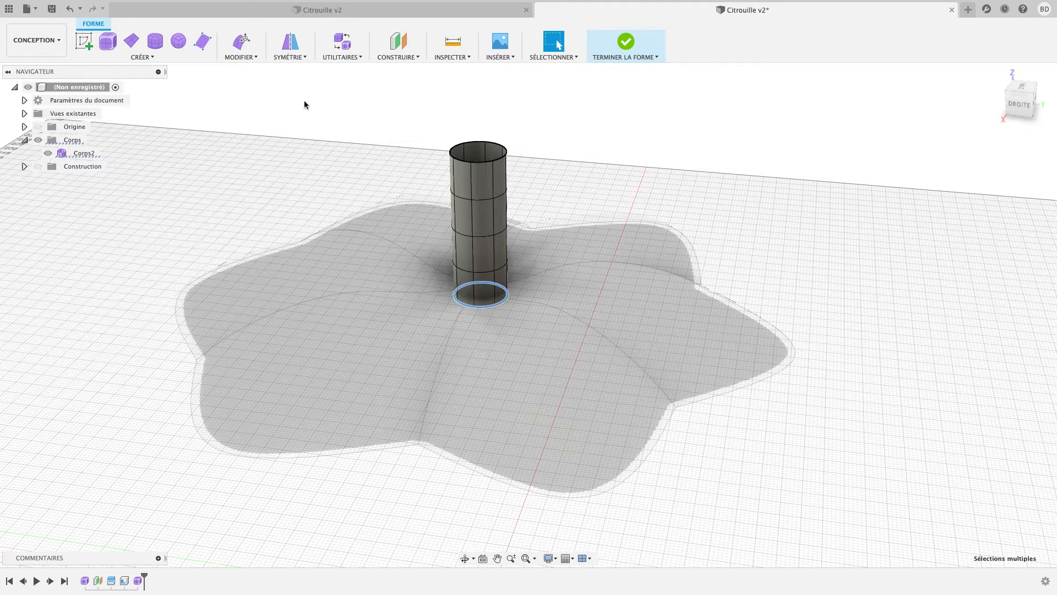
click(241, 57)
click(234, 73)
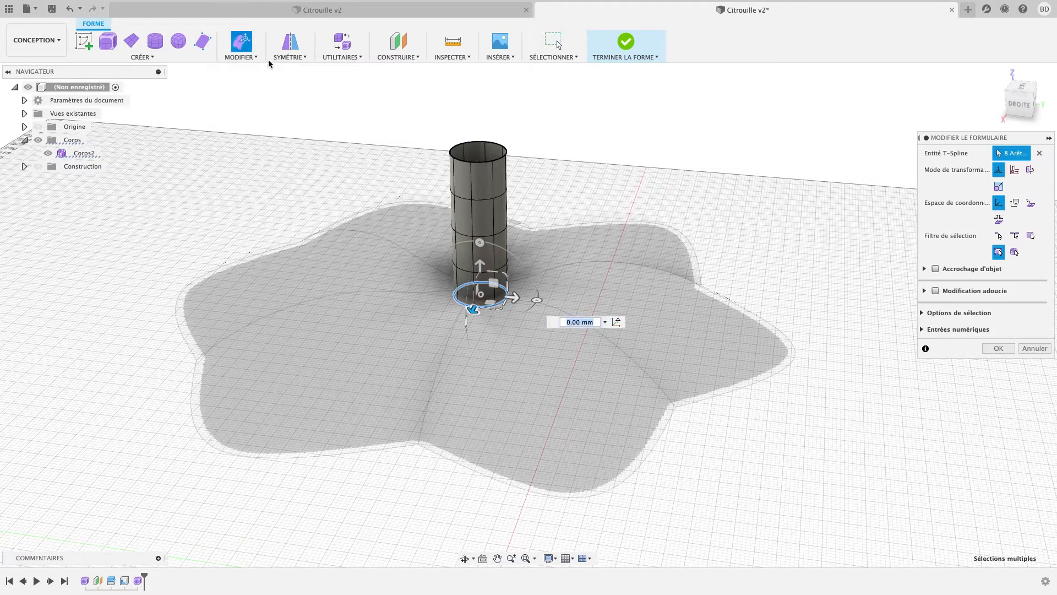
drag(481, 294, 455, 260)
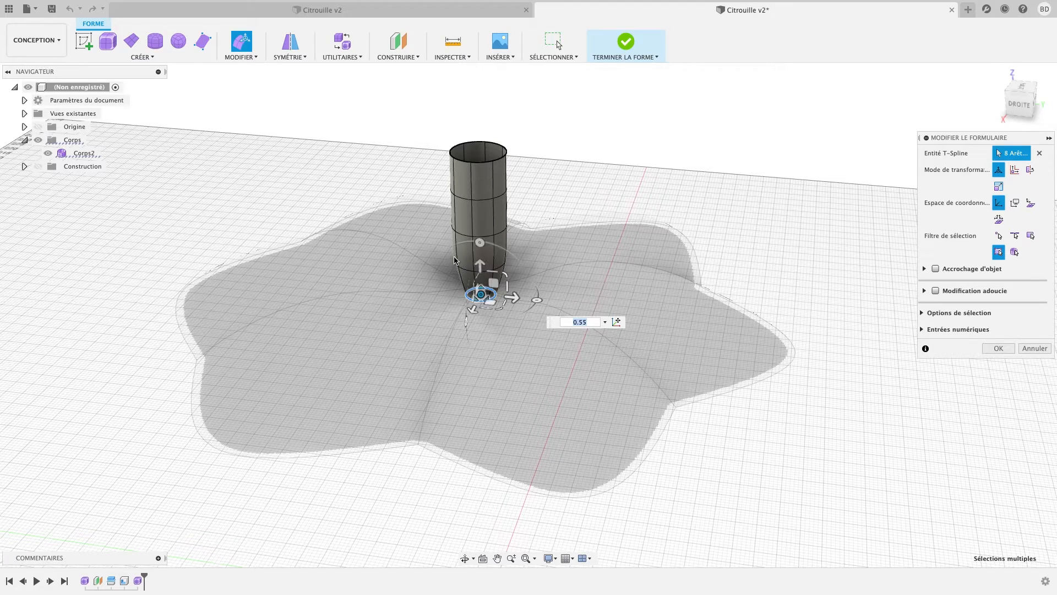
mouse_move(509, 251)
shift+middle_down()
mouse_move(609, 229)
mouse_move(501, 265)
shift+middle_up()
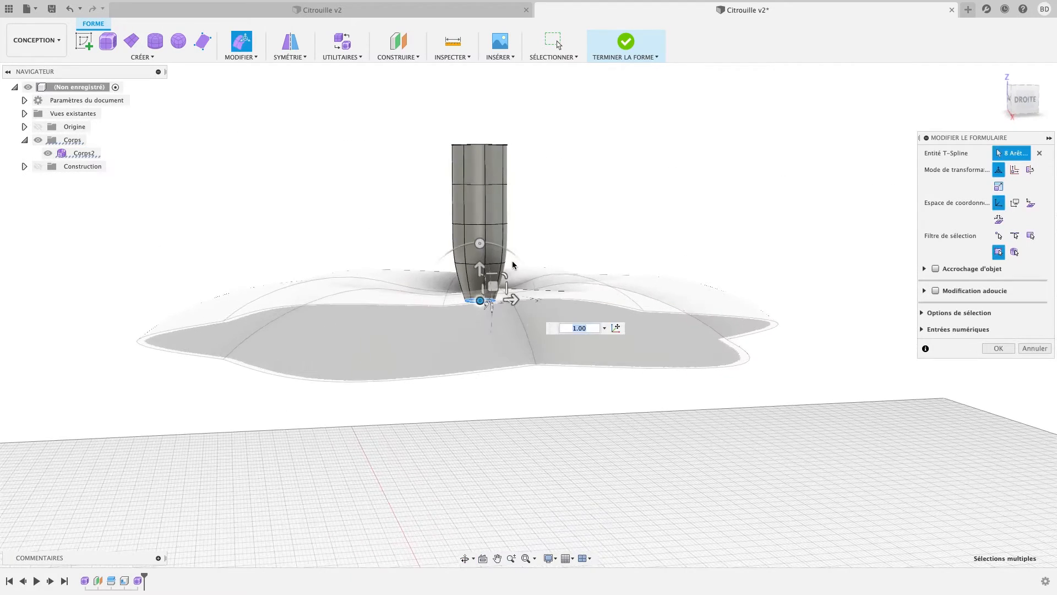
click(623, 171)
Shrink the first edge loop above the base, tilt it about -17.3 degrees and shift it about 1.3 mm along the green axis
double_click(480, 263)
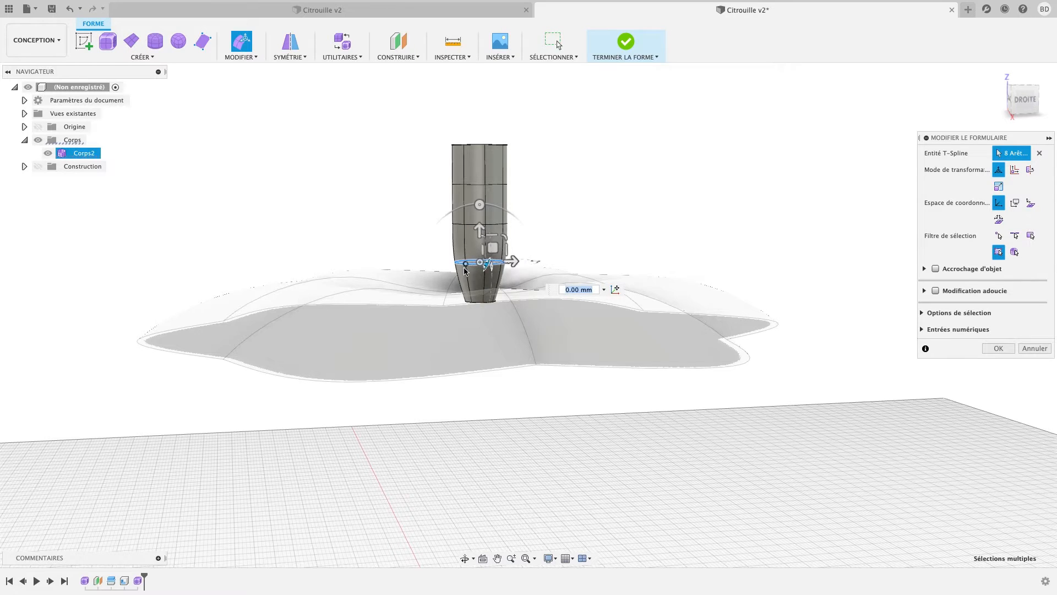
drag(480, 265, 482, 268)
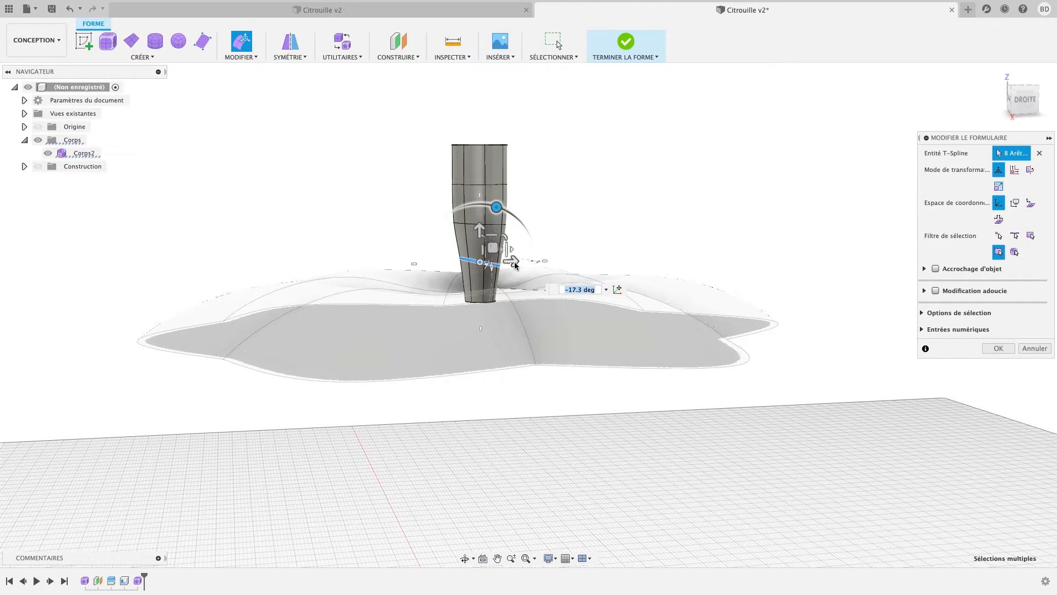
drag(508, 255, 519, 266)
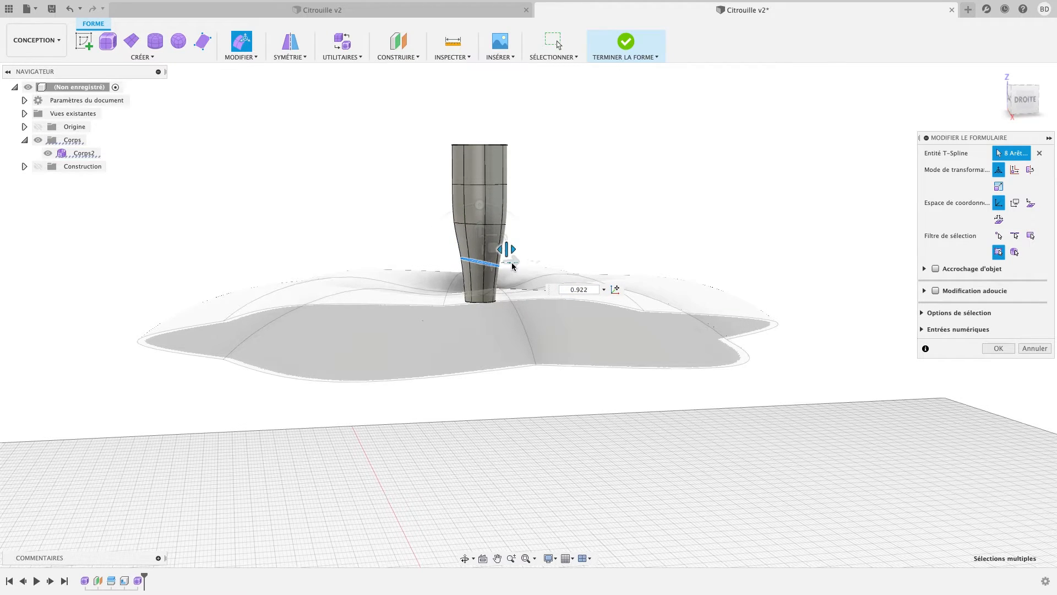
shift+middle_drag(629, 201, 537, 260)
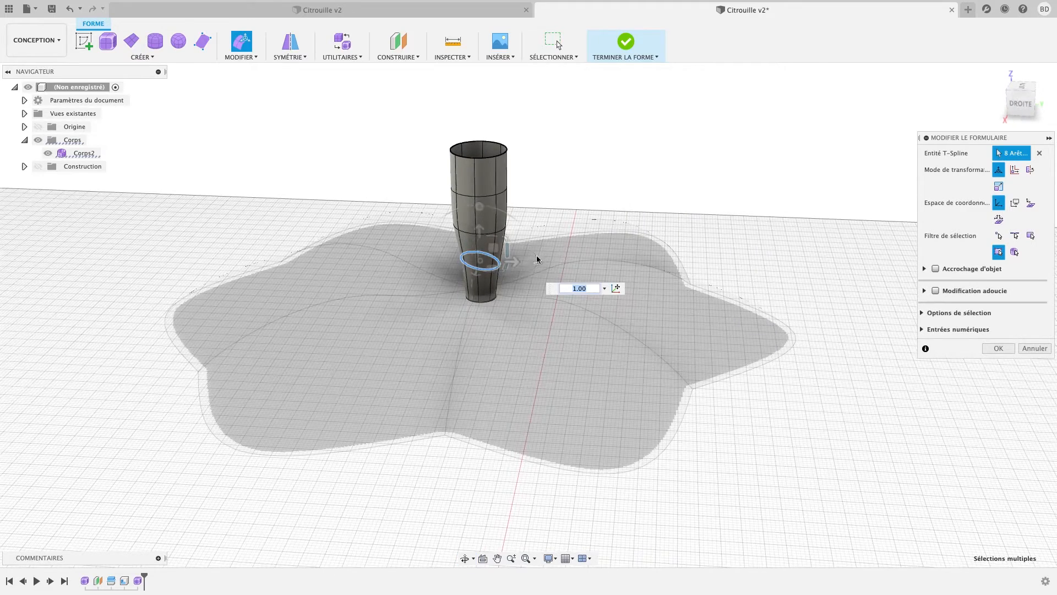
drag(519, 266, 524, 267)
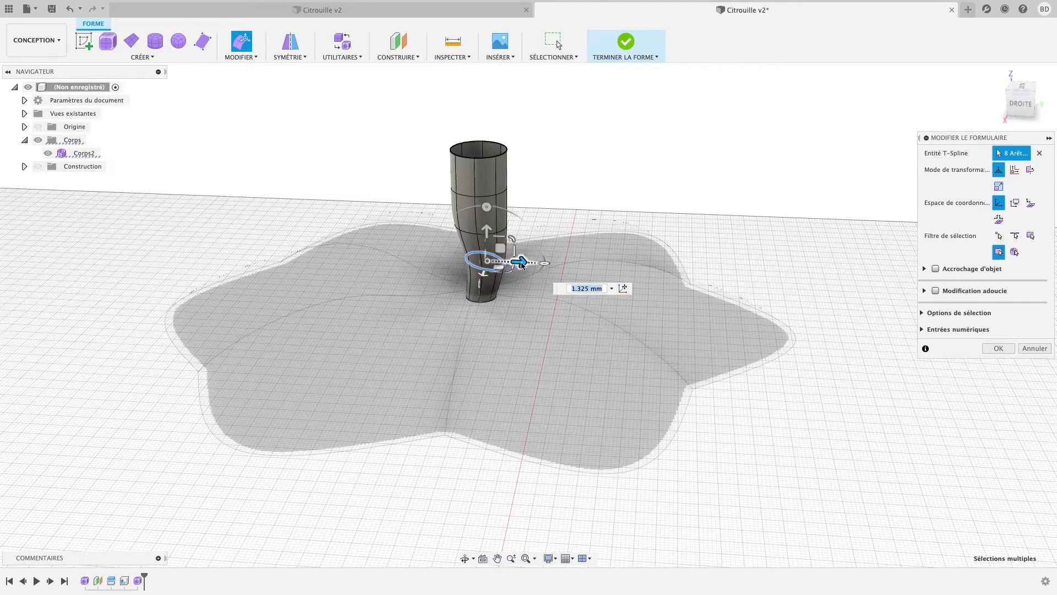
Shift the stem's middle edge loop along the green axis and tilt it to follow the bend
double_click(468, 233)
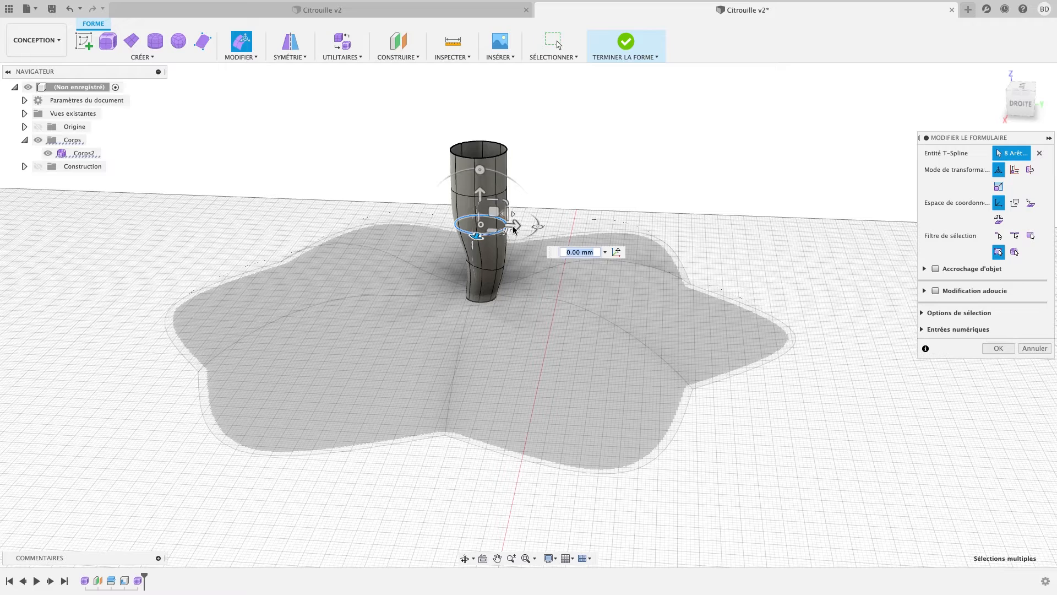
drag(516, 226, 542, 236)
drag(511, 173, 556, 190)
Tilt the edge loop just below the stem's top rim and shift it in the direction of the bend
double_click(496, 196)
drag(523, 133, 541, 137)
drag(523, 193, 524, 196)
Move the stem's top rim about 10.5 mm along the green axis and tilt it about -21.9 degrees
double_click(489, 160)
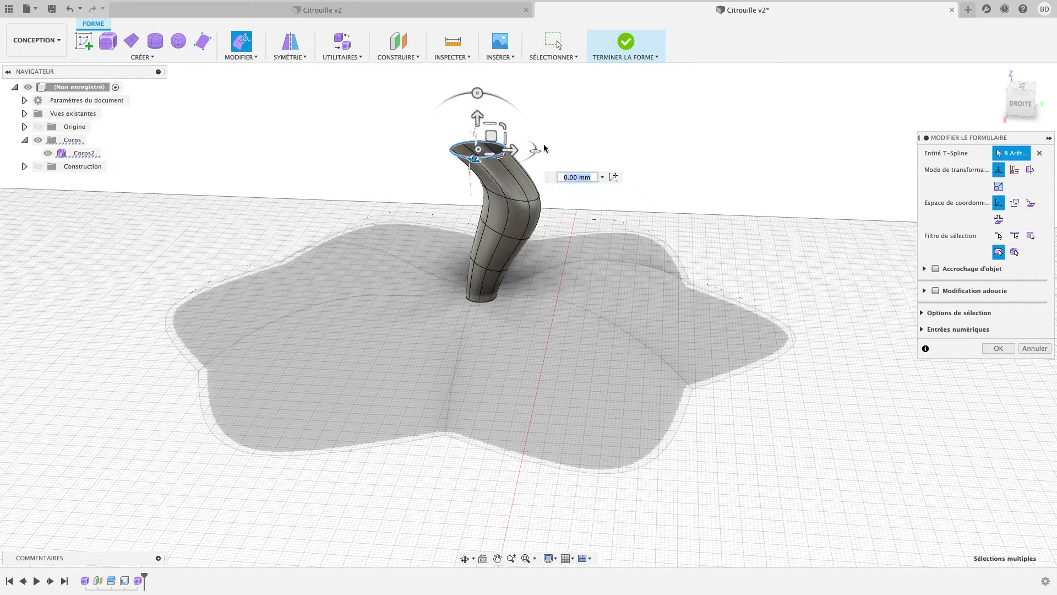
drag(513, 150, 573, 167)
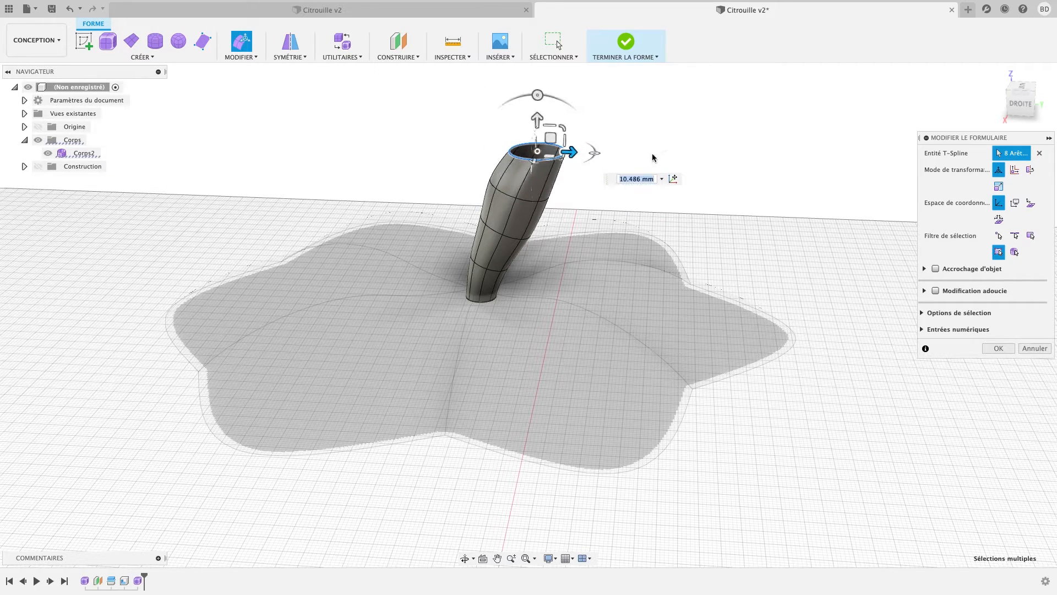
click(1020, 104)
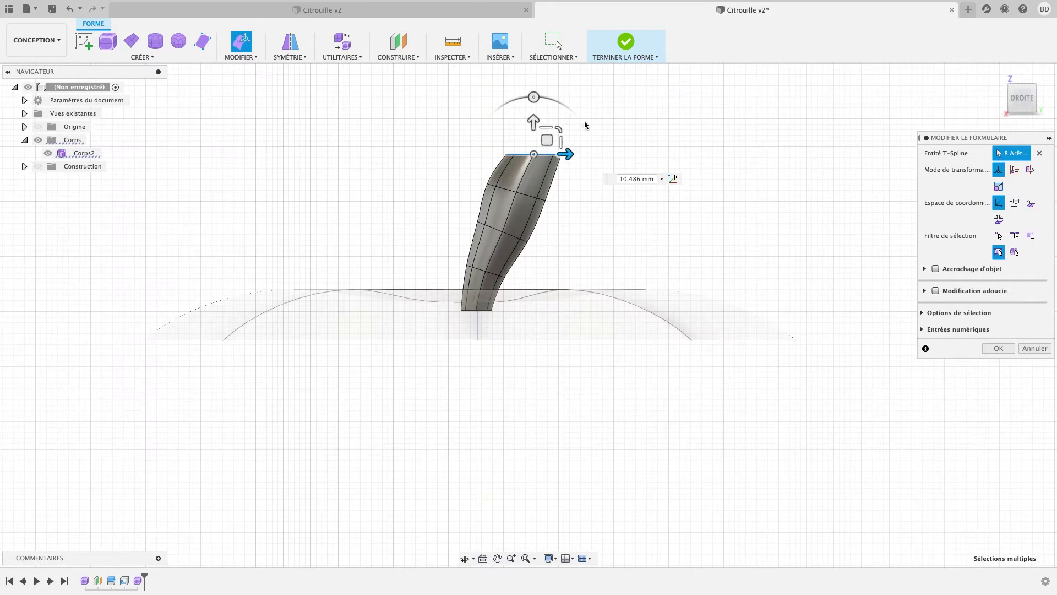
drag(534, 97, 551, 103)
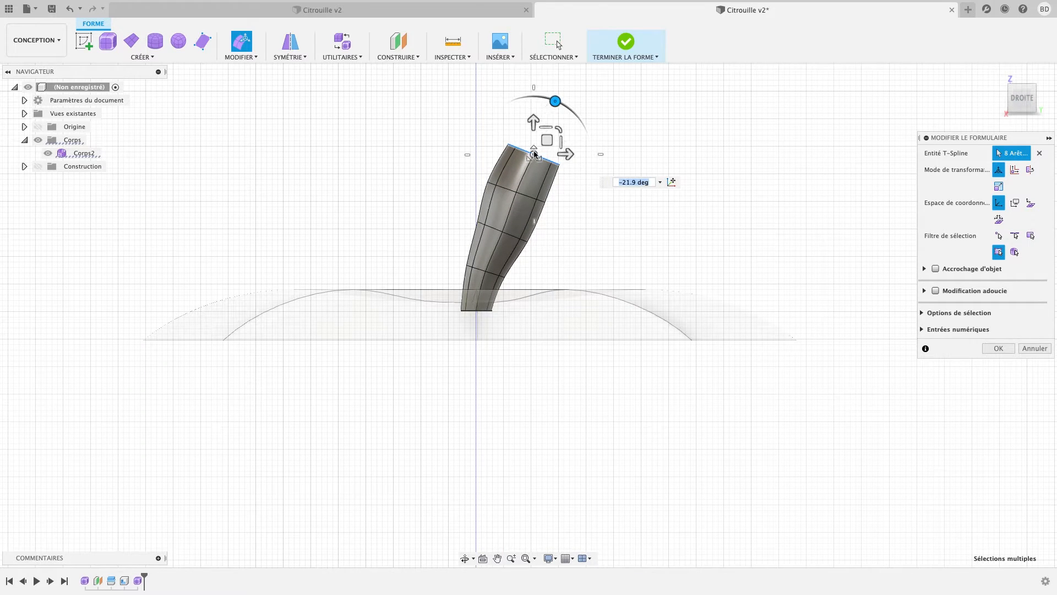
Scale the stem's top rim down slightly and apply the form edits
drag(535, 155, 530, 145)
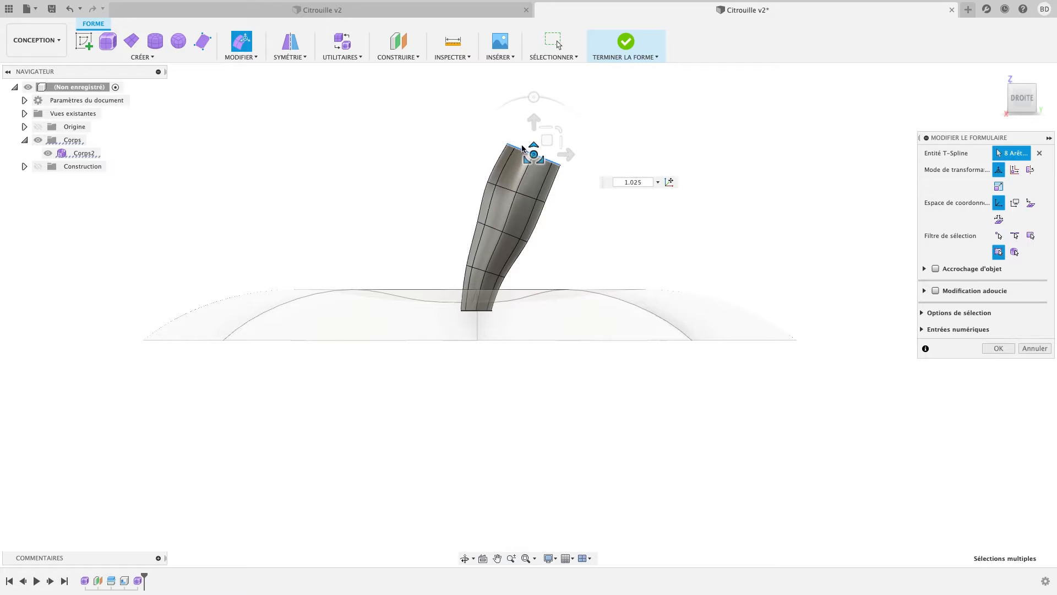
drag(523, 148, 531, 150)
shift+middle_drag(702, 284, 557, 209)
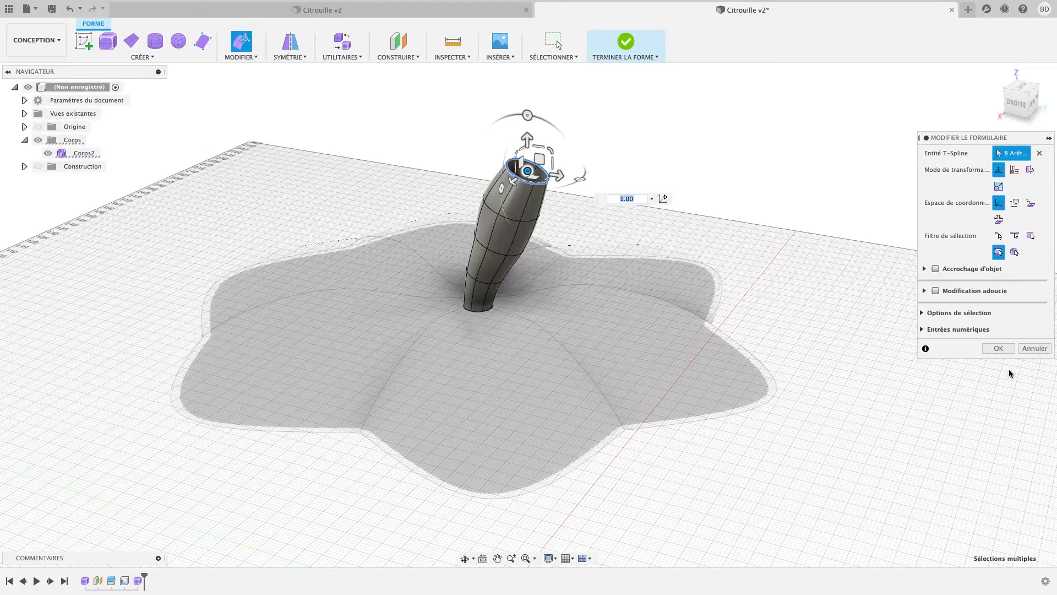
click(999, 348)
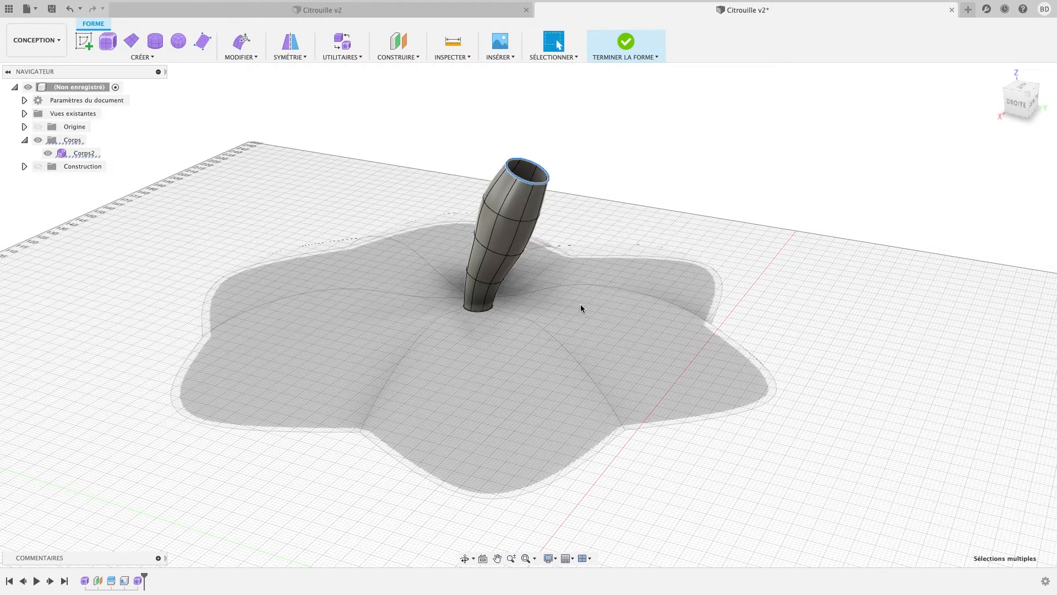
Fill the hole at the stem's bottom rim using the Réduire (collapse) mode without keeping crease edges
shift+middle_drag(581, 304, 486, 300)
scroll(484, 298, down, 3)
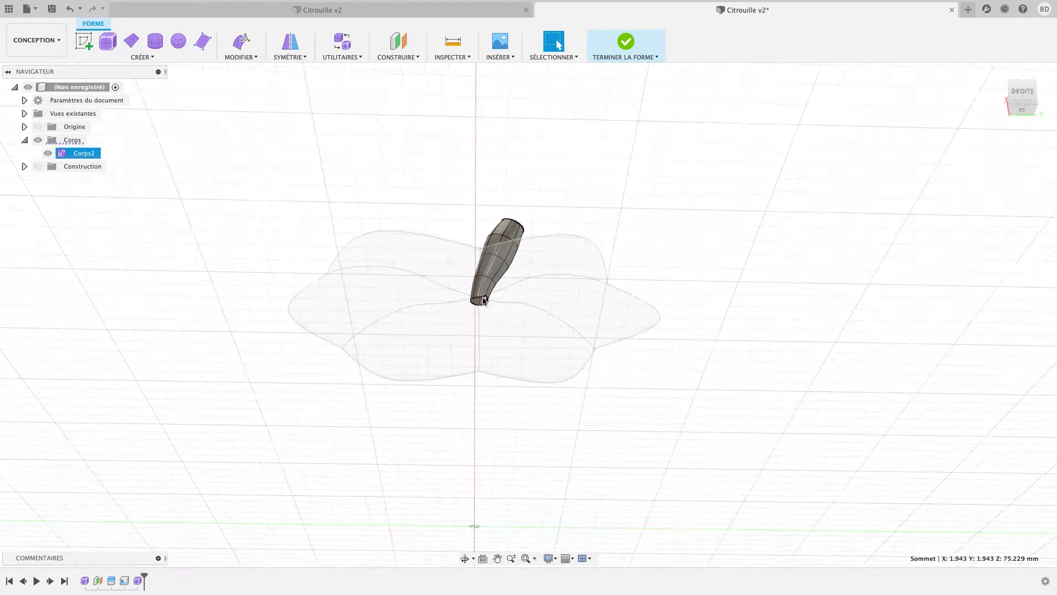
scroll(484, 298, up, 5)
double_click(484, 298)
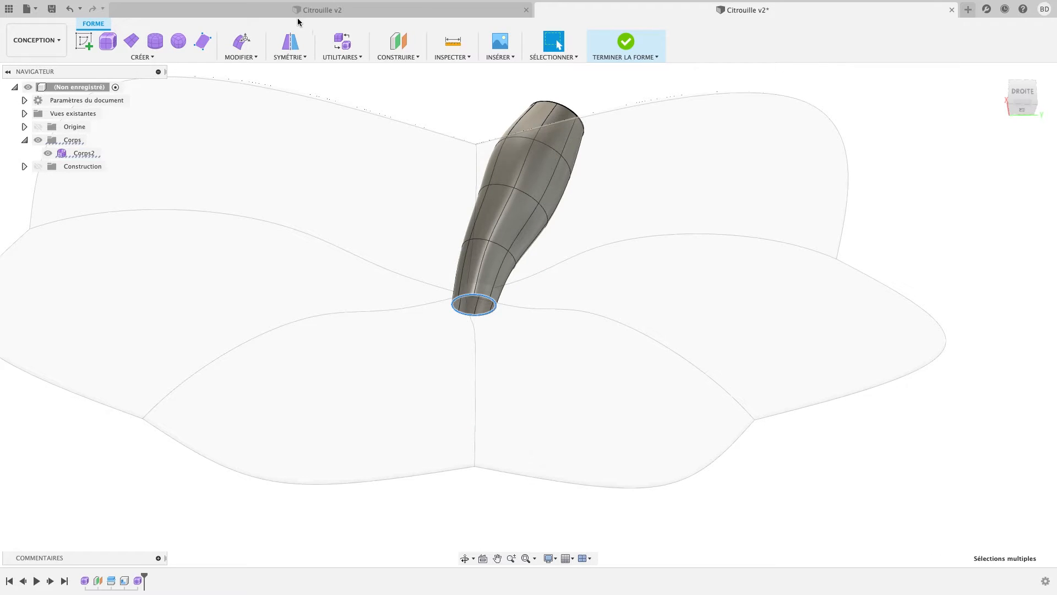
click(245, 55)
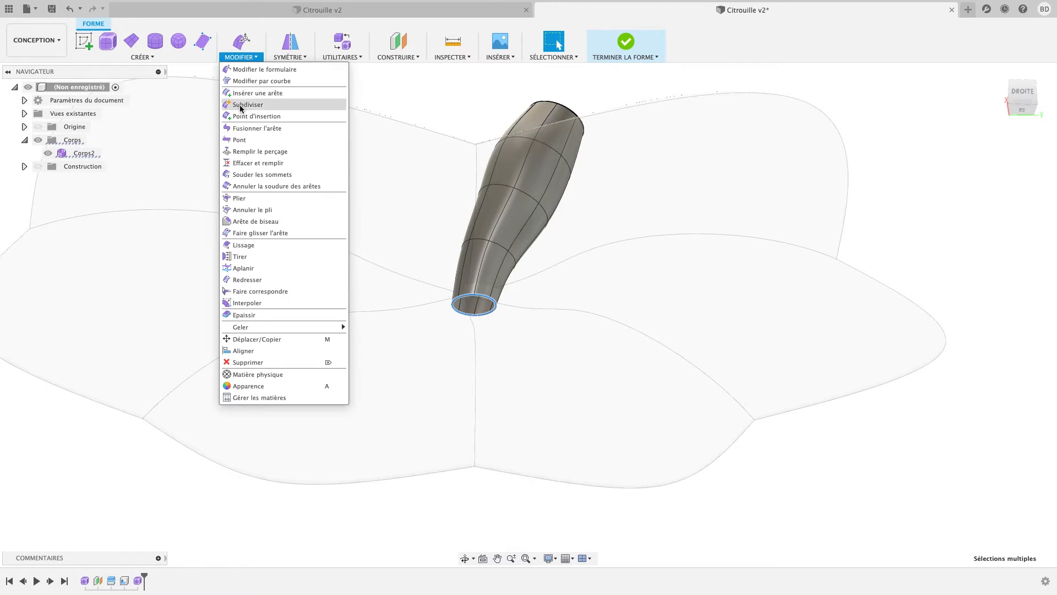
click(273, 151)
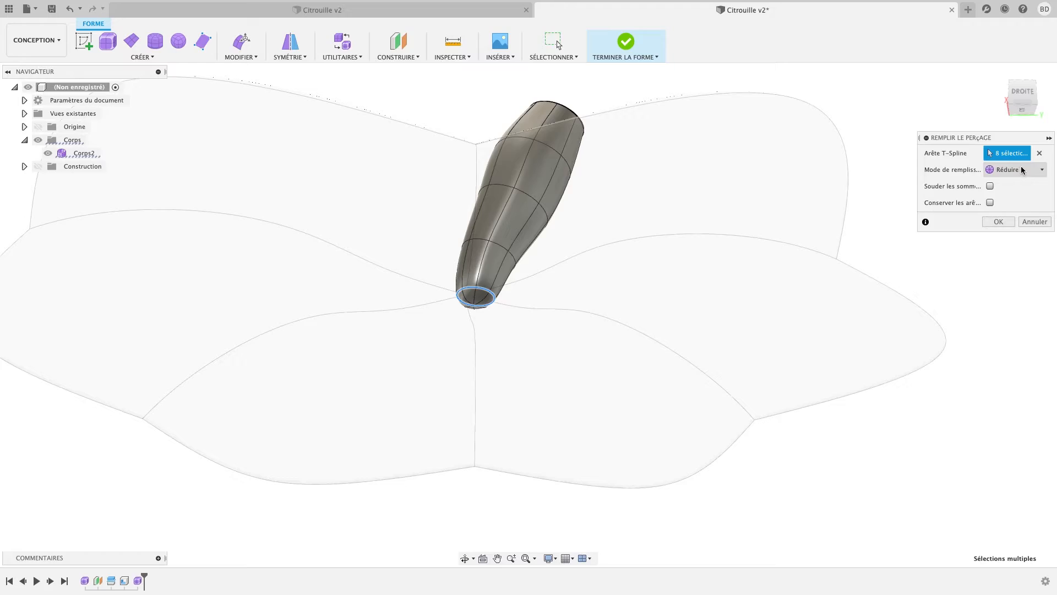
click(1003, 223)
Fill the hole at the stem's top rim in Réduire mode with crease edges not kept, and finish the form
shift+middle_drag(687, 207, 656, 253)
middle_drag(736, 182, 631, 386)
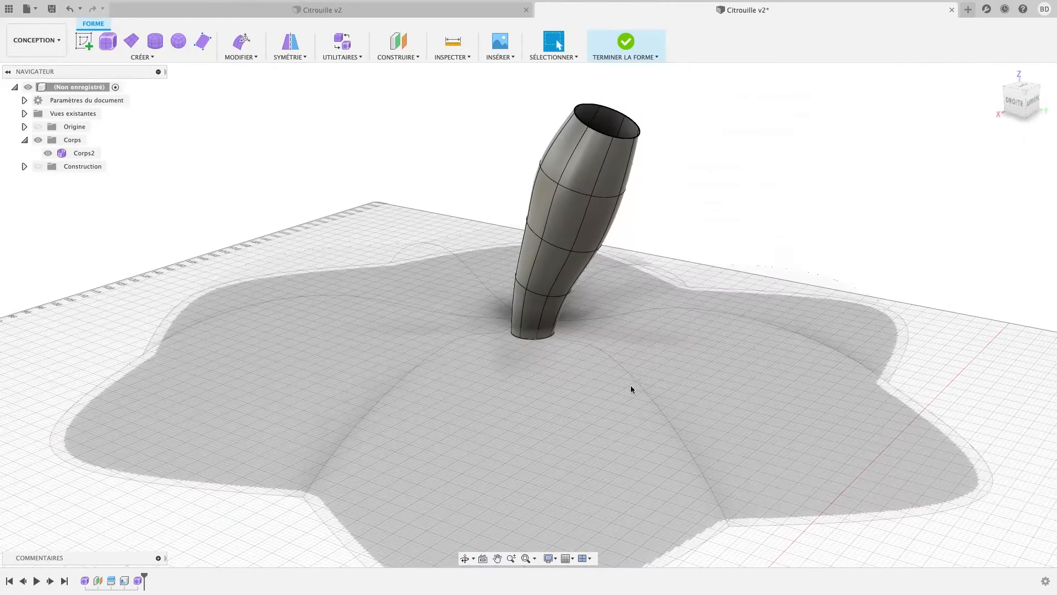
double_click(623, 142)
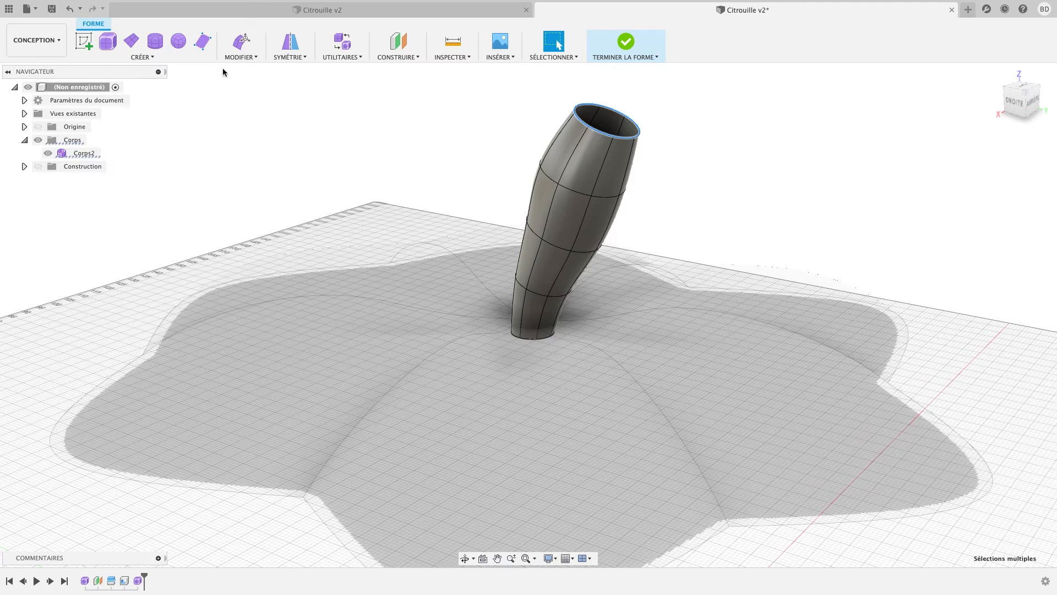
click(240, 56)
click(258, 151)
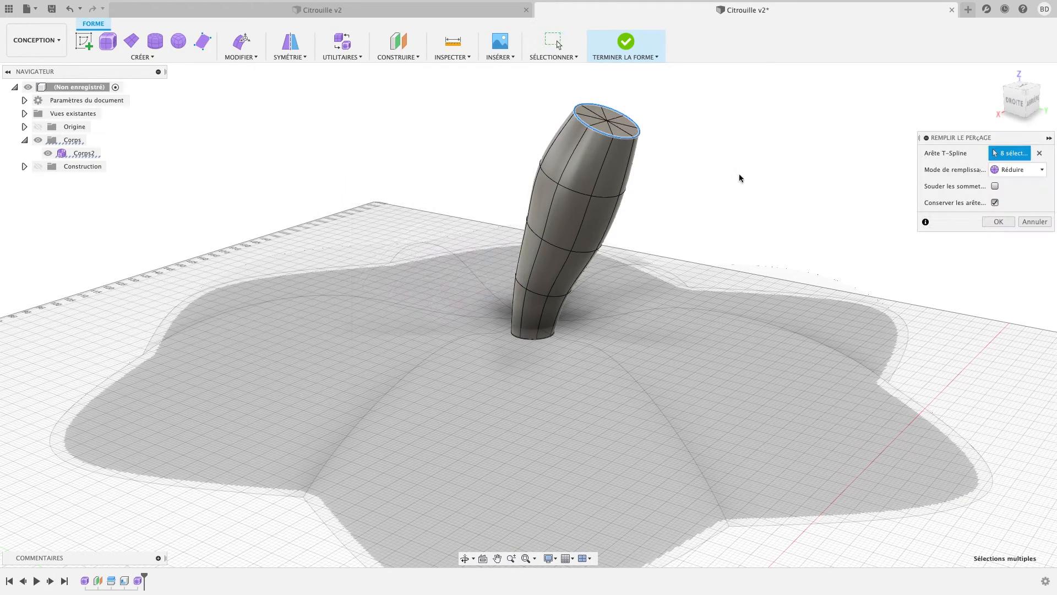
click(996, 202)
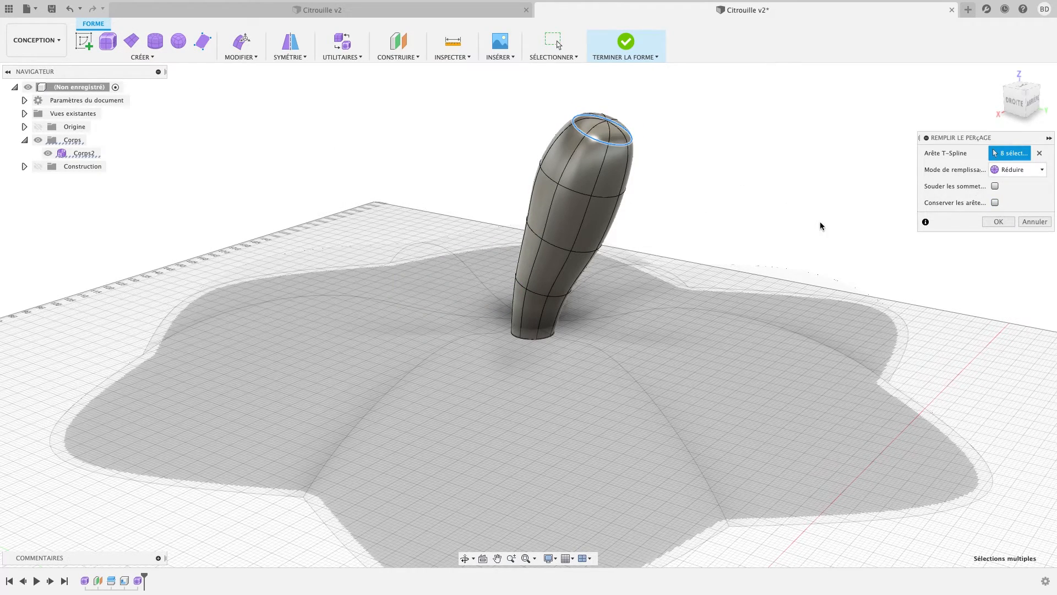
click(1005, 222)
click(626, 49)
Combine the stem as target body with the pumpkin lid as tool body using the Joindre operation
scroll(676, 282, up, 5)
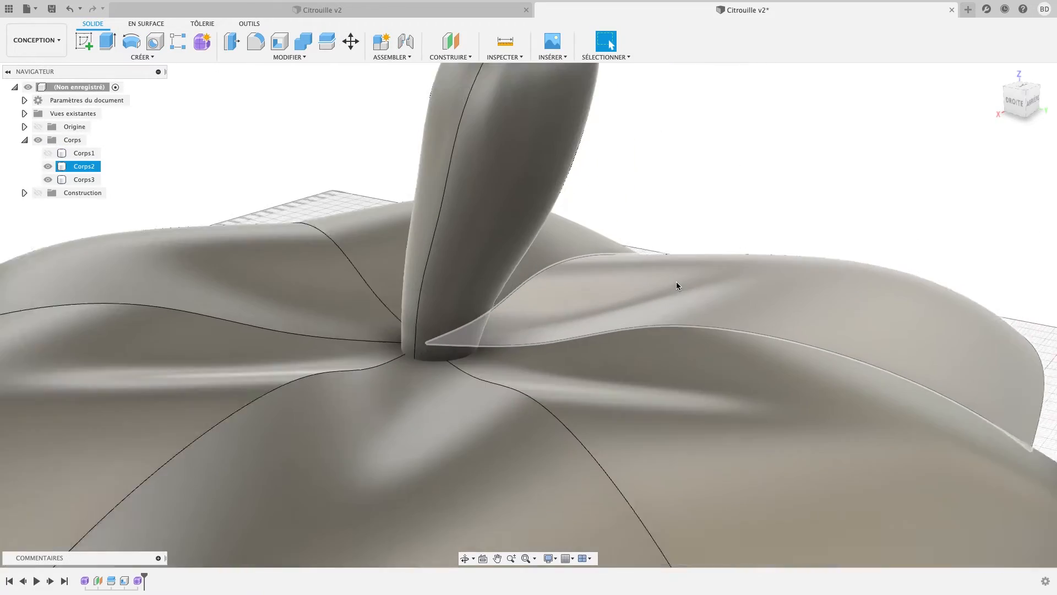
scroll(676, 281, down, 8)
shift+middle_drag(684, 298, 643, 309)
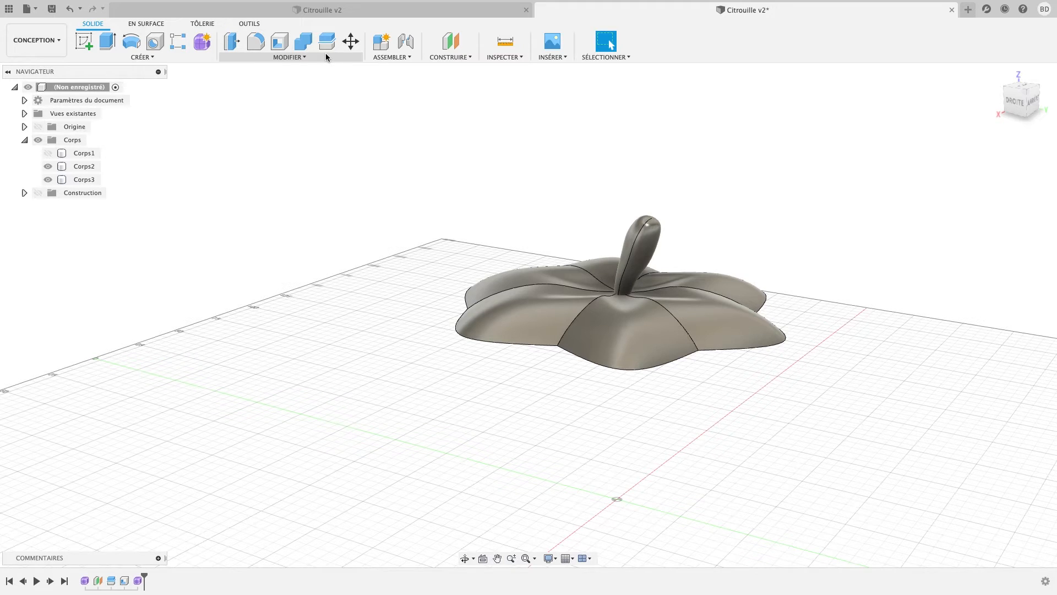
click(303, 42)
click(640, 258)
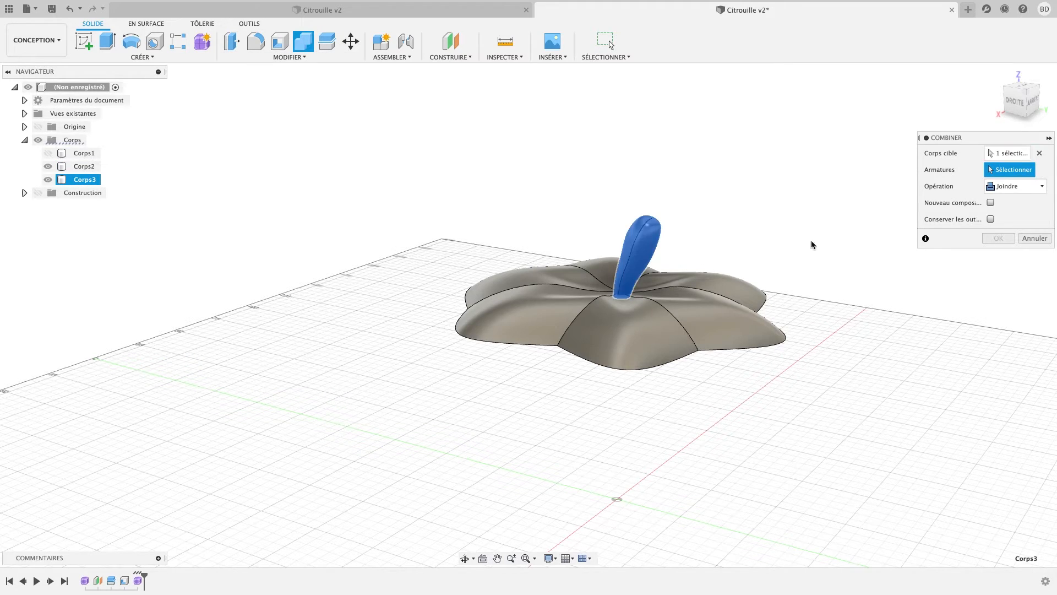
click(728, 297)
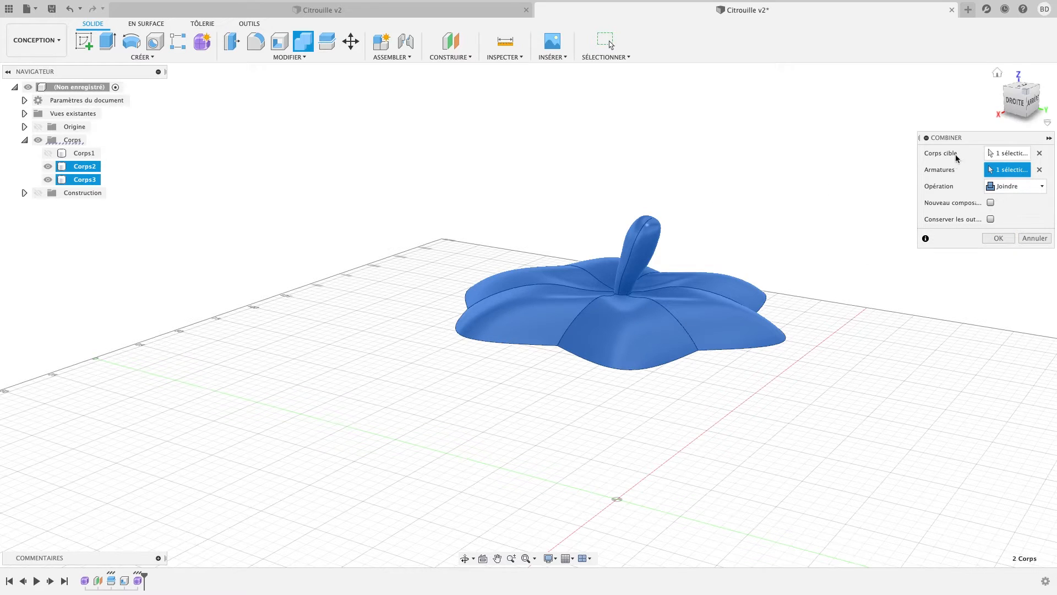
click(1007, 242)
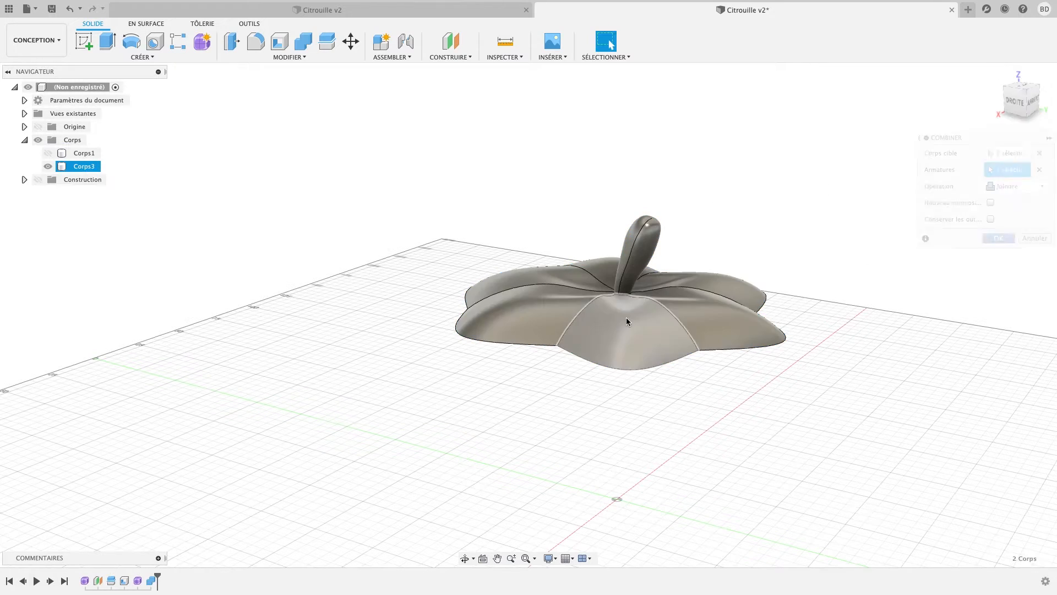
Show the hollowed lower pumpkin body again beneath the lid
shift+middle_drag(626, 317, 475, 234)
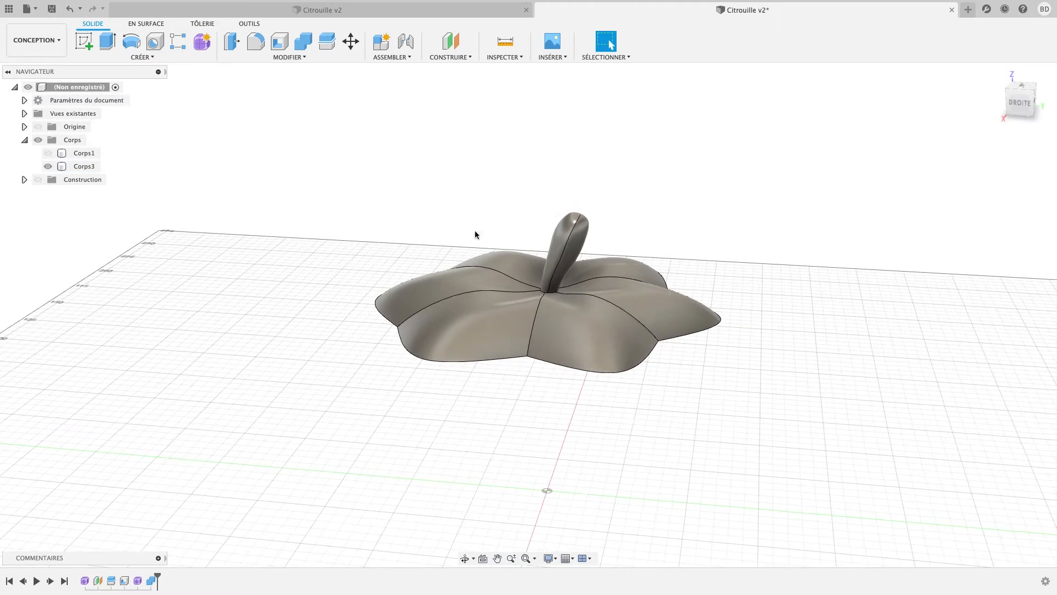
click(48, 153)
shift+middle_drag(523, 295, 586, 338)
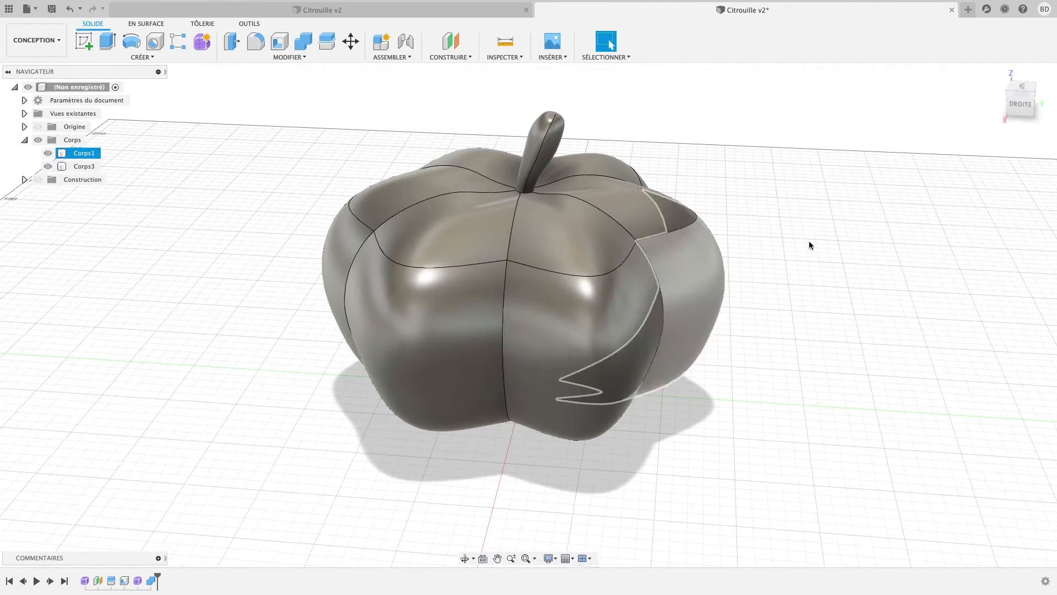
Start a sketch on the front plane and draw a slanted line as the upper edge of an eye
click(1023, 106)
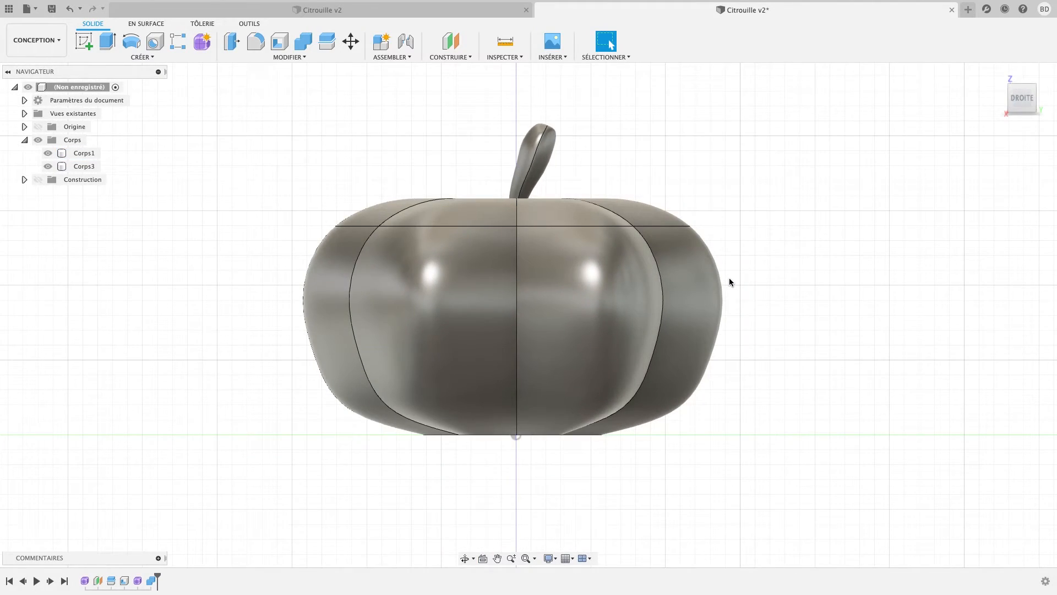
shift+middle_drag(755, 307, 745, 347)
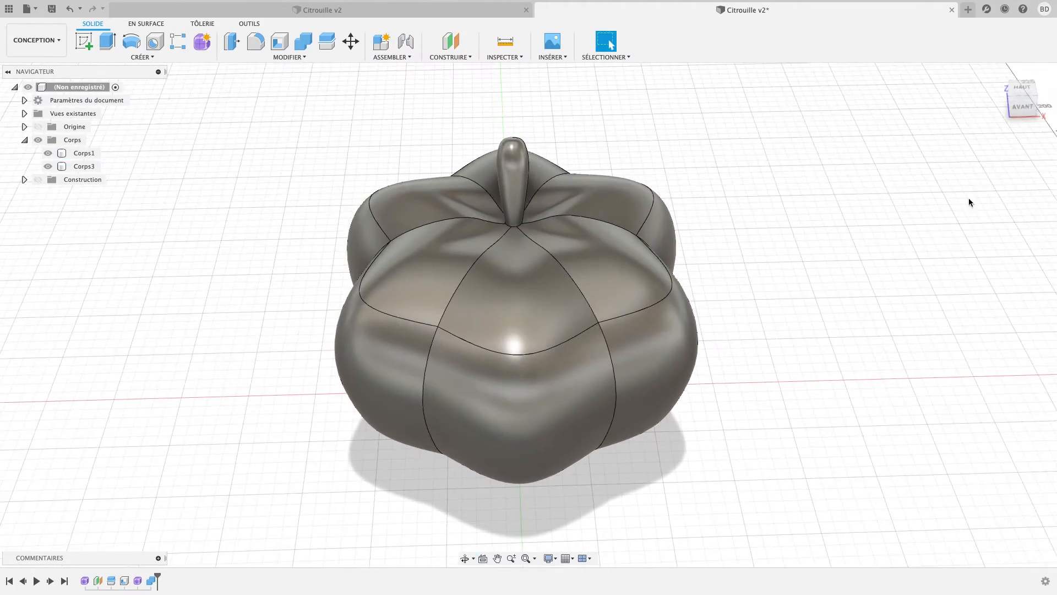
click(1022, 115)
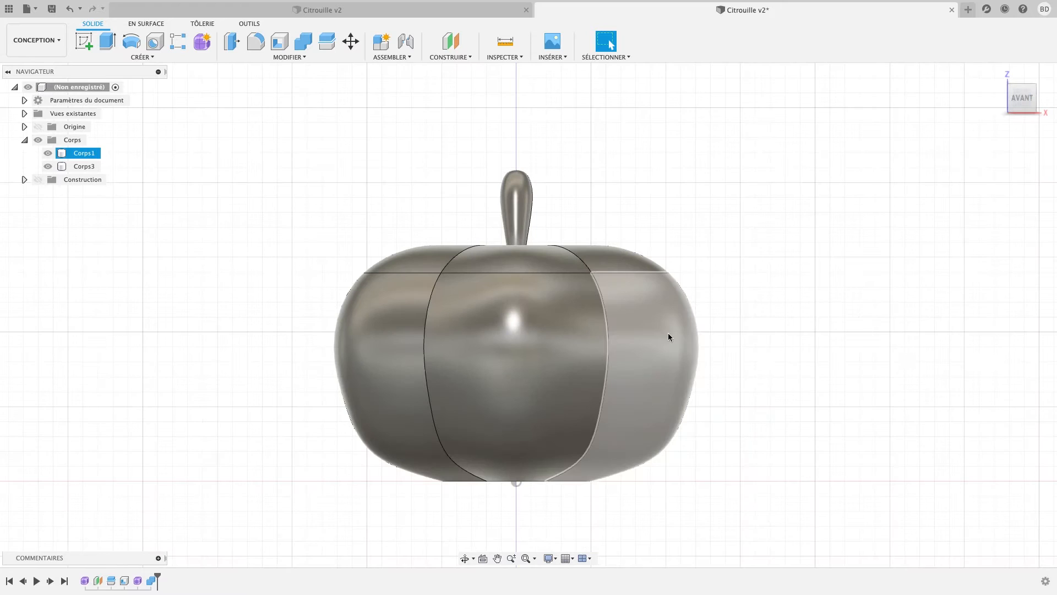
scroll(676, 383, up, 1)
scroll(716, 379, down, 3)
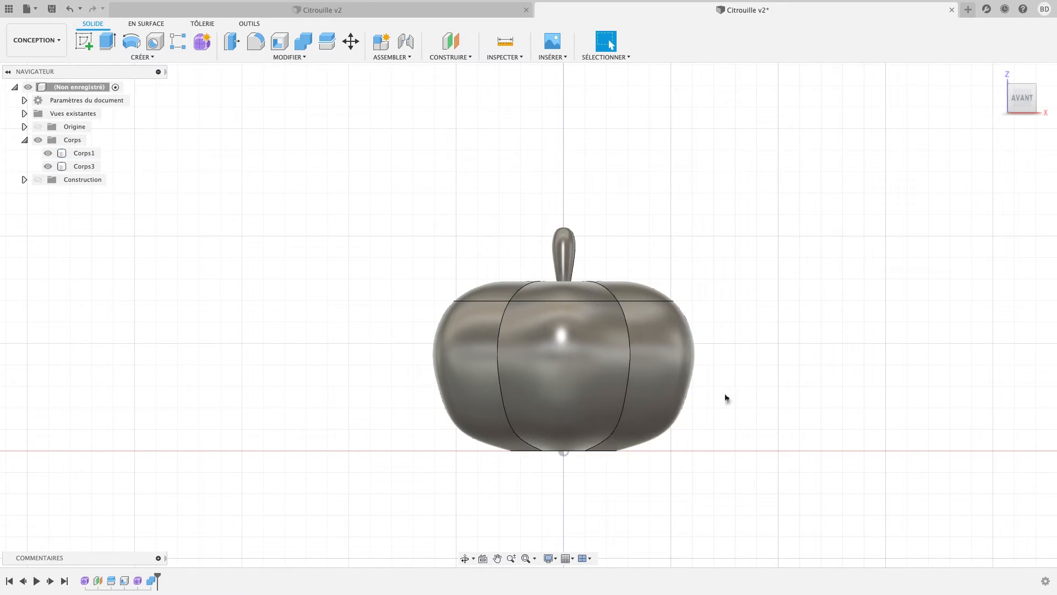
click(90, 44)
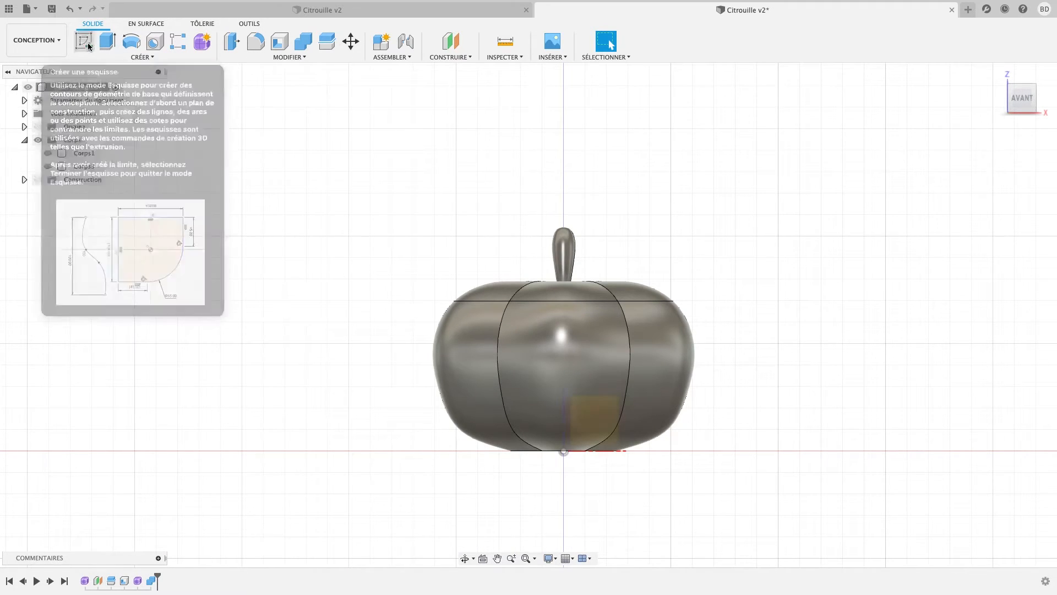
click(608, 413)
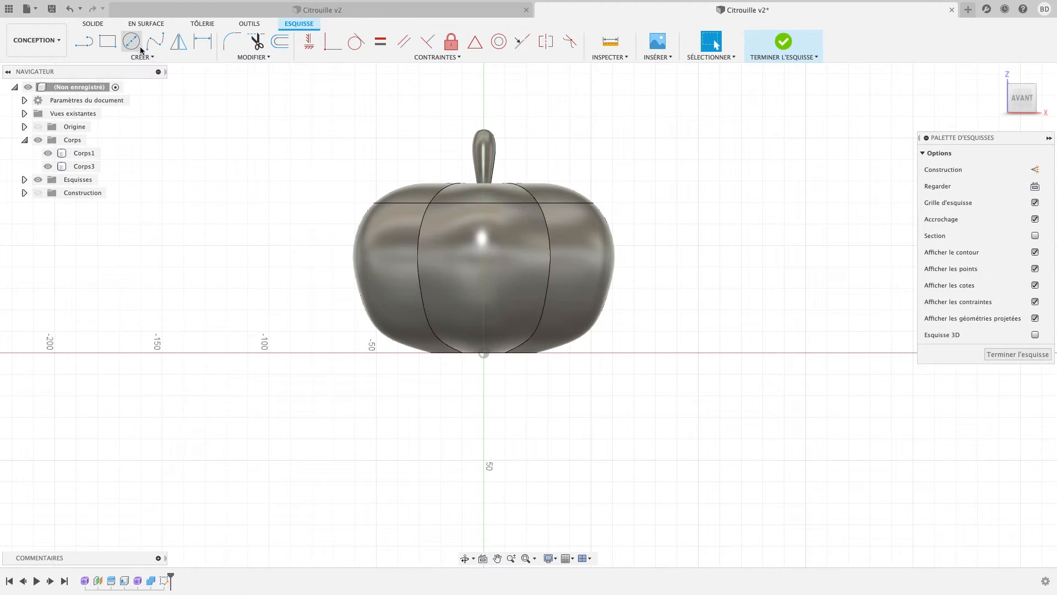
click(91, 43)
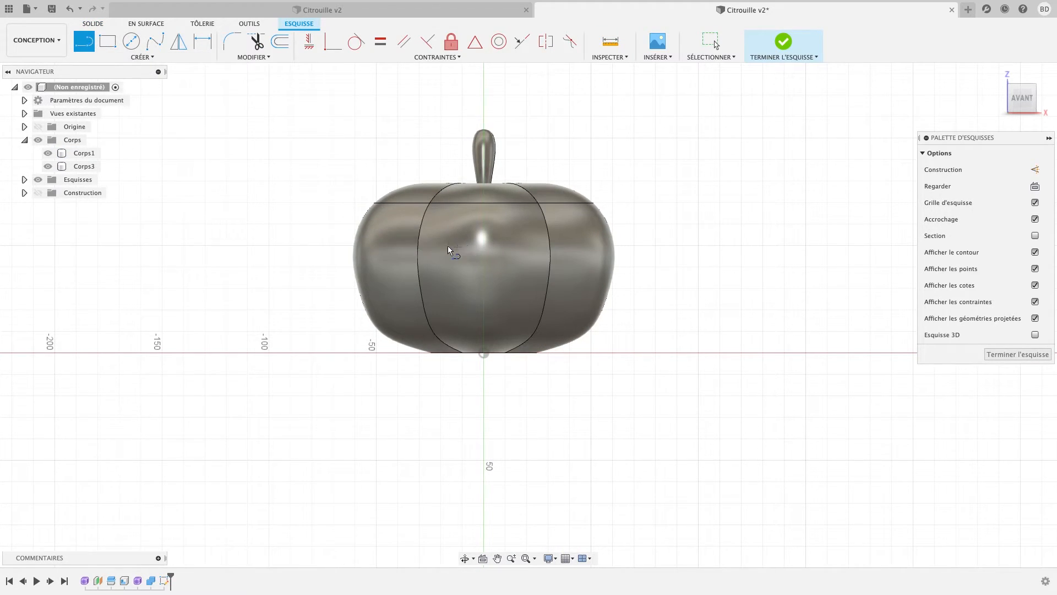
click(468, 244)
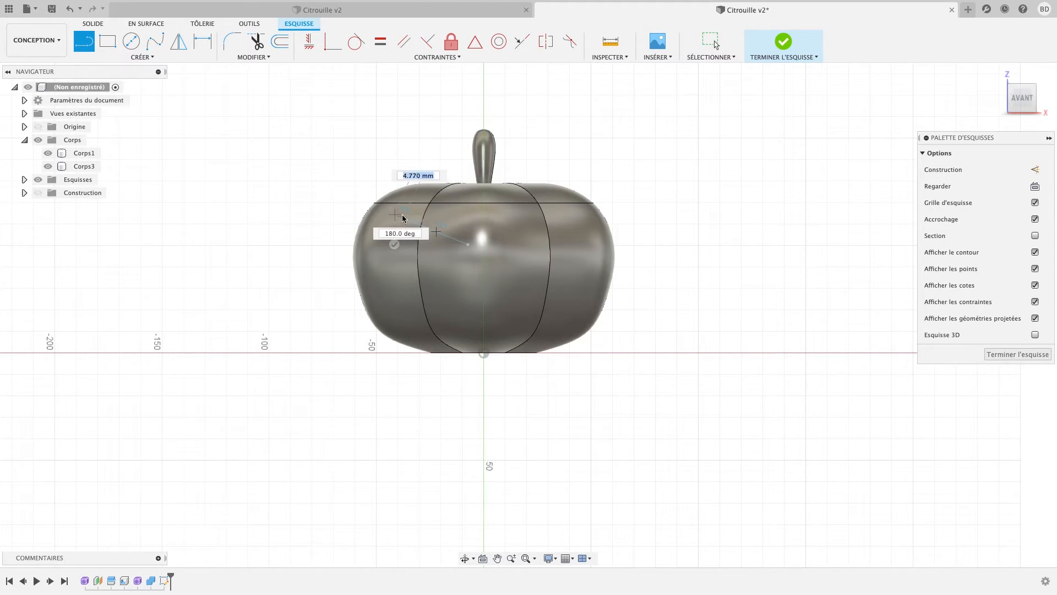
click(403, 219)
key(Escape)
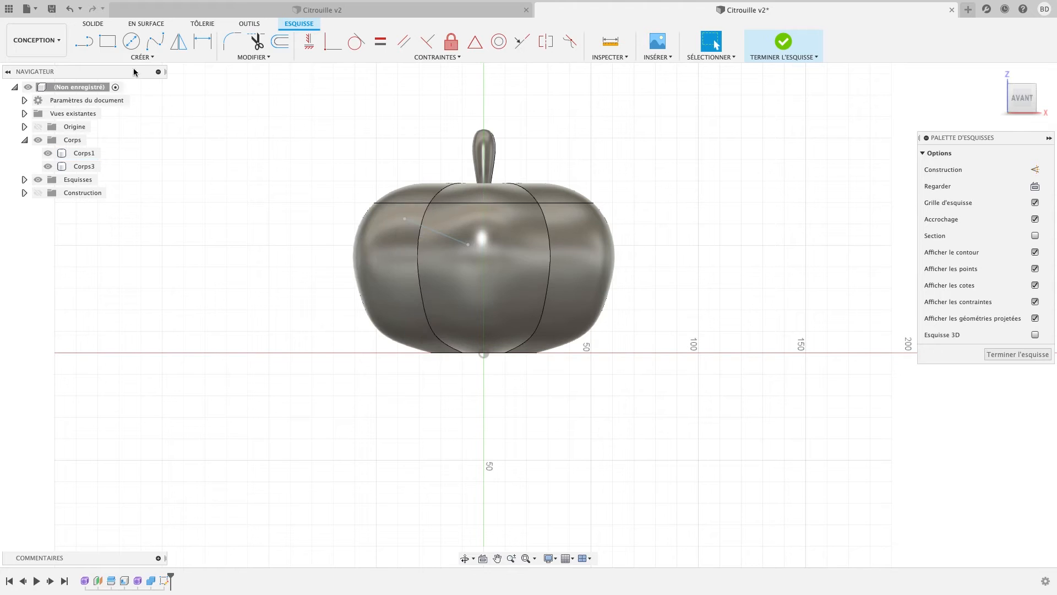
Complete the triangular eye outline with an outer side about 15 mm long and a closing line to the inner corner
click(84, 41)
click(405, 219)
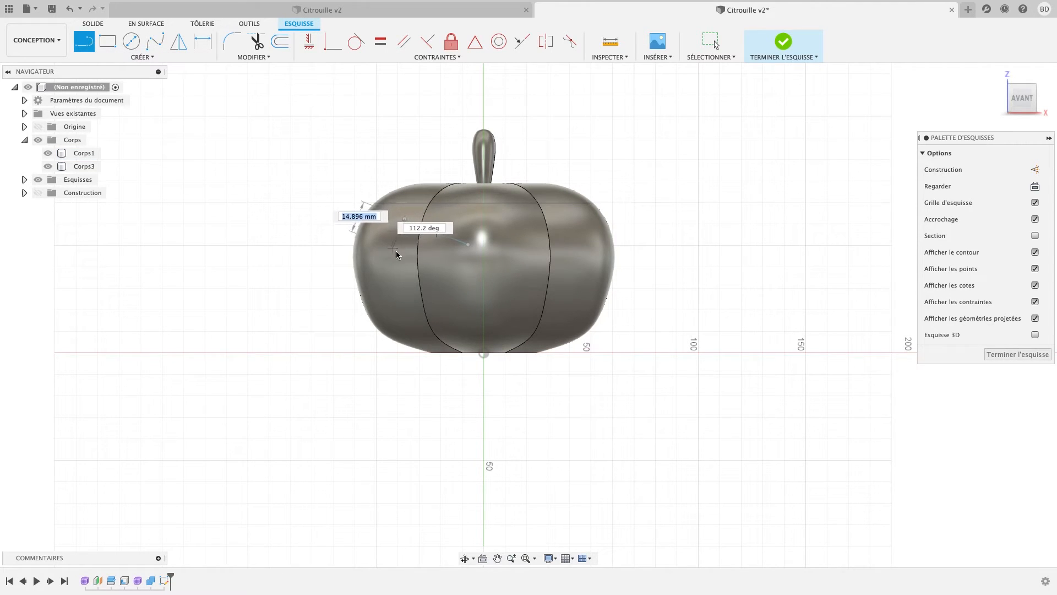
click(396, 253)
click(468, 244)
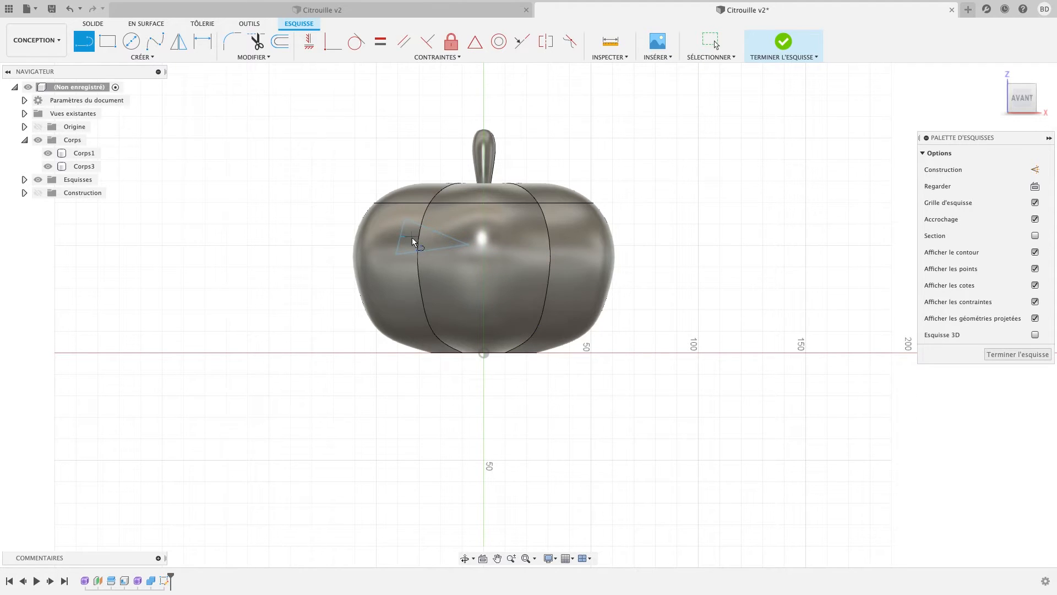
key(Escape)
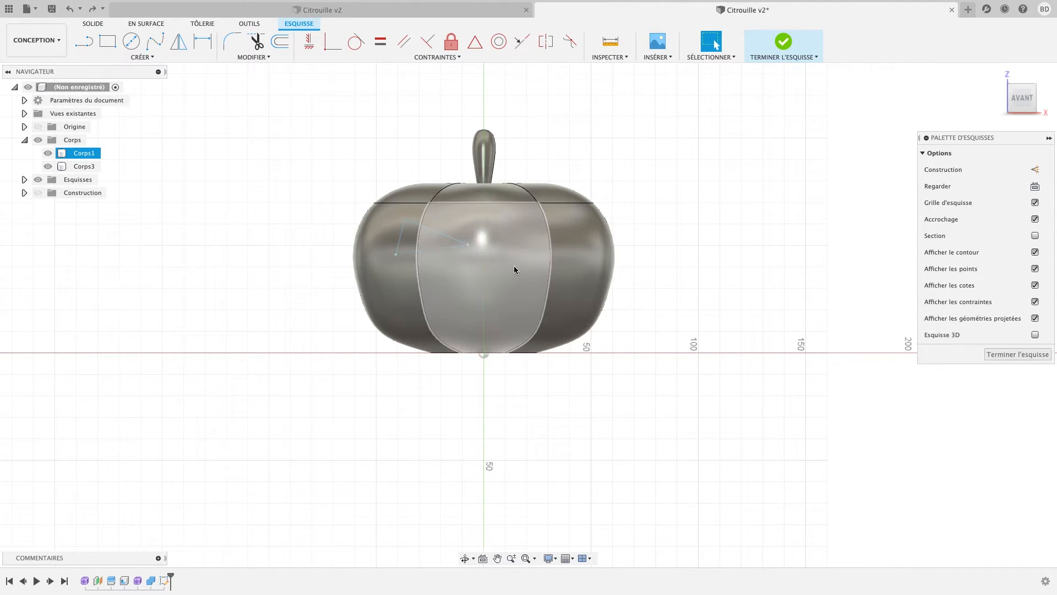
Undo the triangular eye lines and the new front-plane sketch
key(super+z)
key(super+z)
key(super+z)
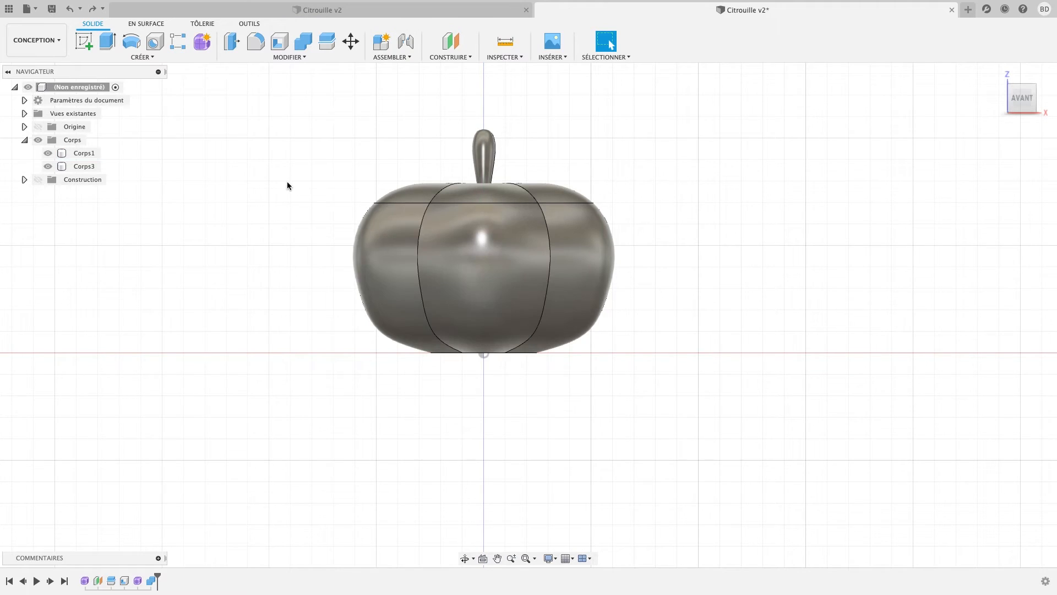
Insert Jack.svg from the Lanterne Jack doc final folder as a sketch on the front plane
mouse_move(287, 181)
shift+middle_down()
mouse_move(267, 199)
mouse_move(354, 200)
shift+middle_up()
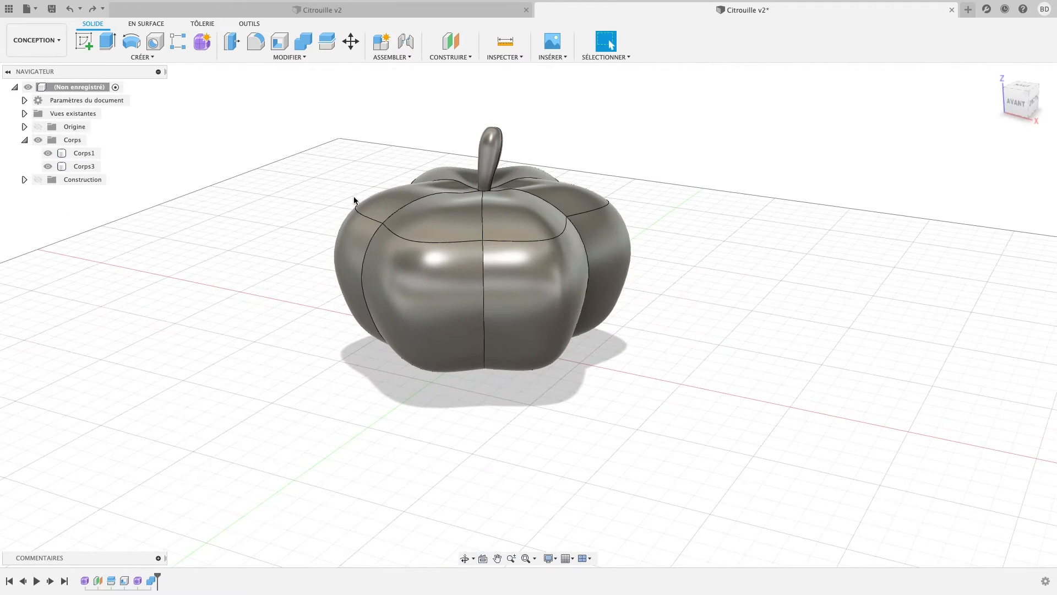
click(553, 58)
click(573, 118)
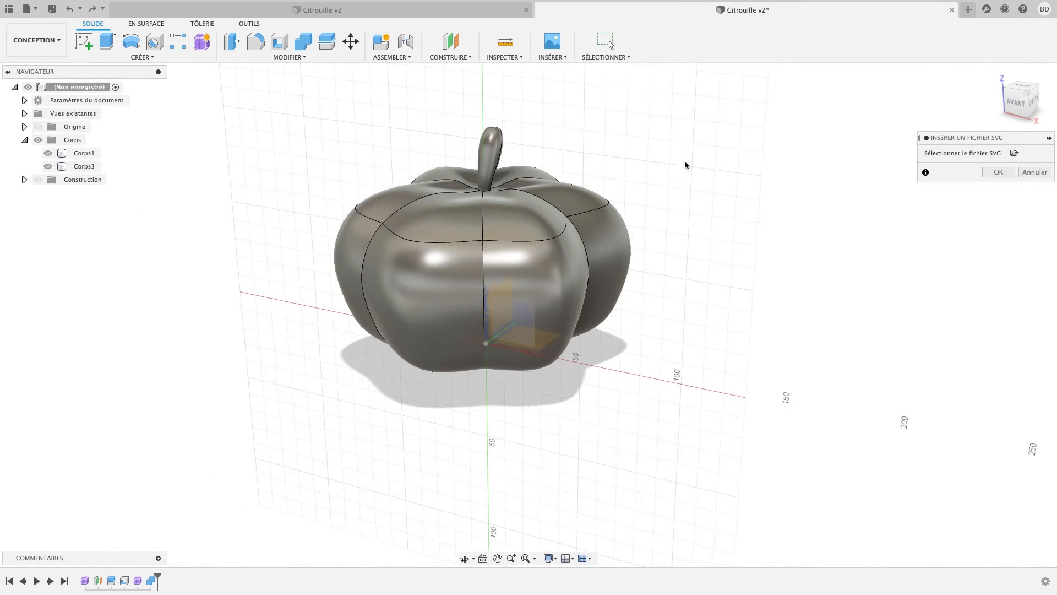
click(512, 324)
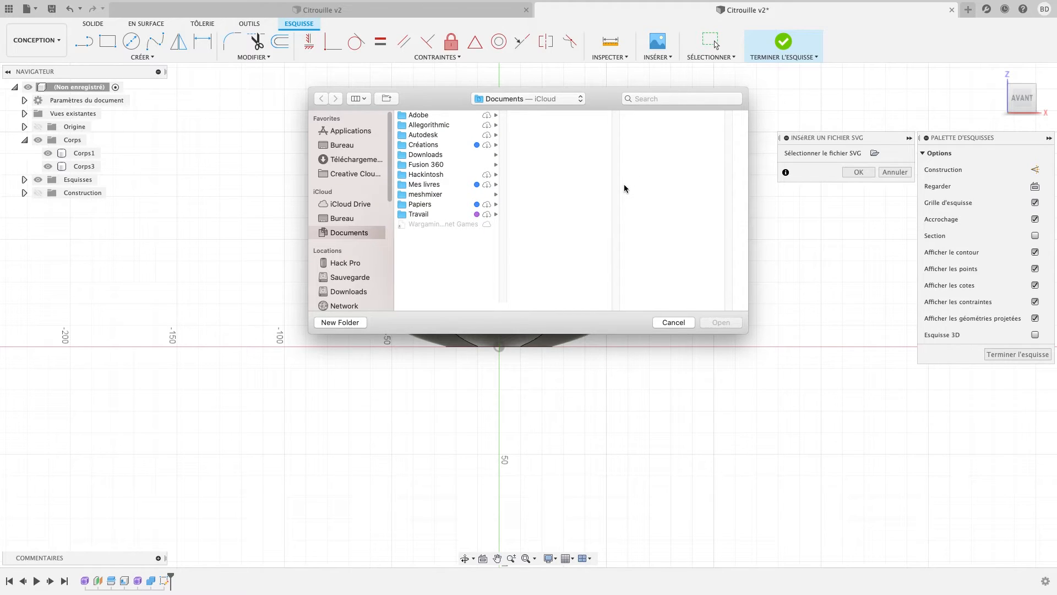
click(359, 219)
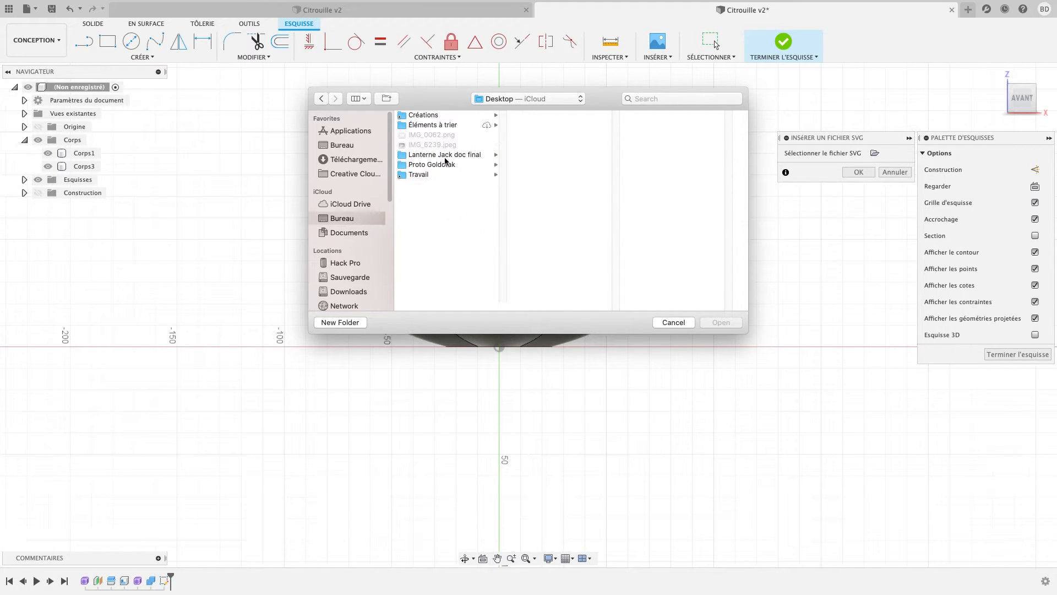
click(447, 156)
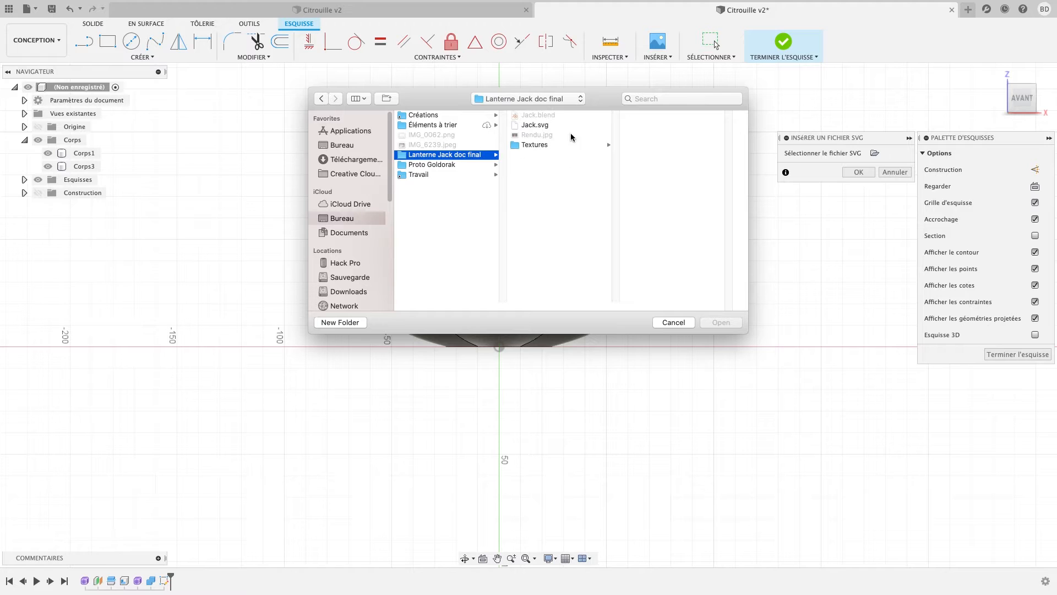
click(533, 126)
click(717, 323)
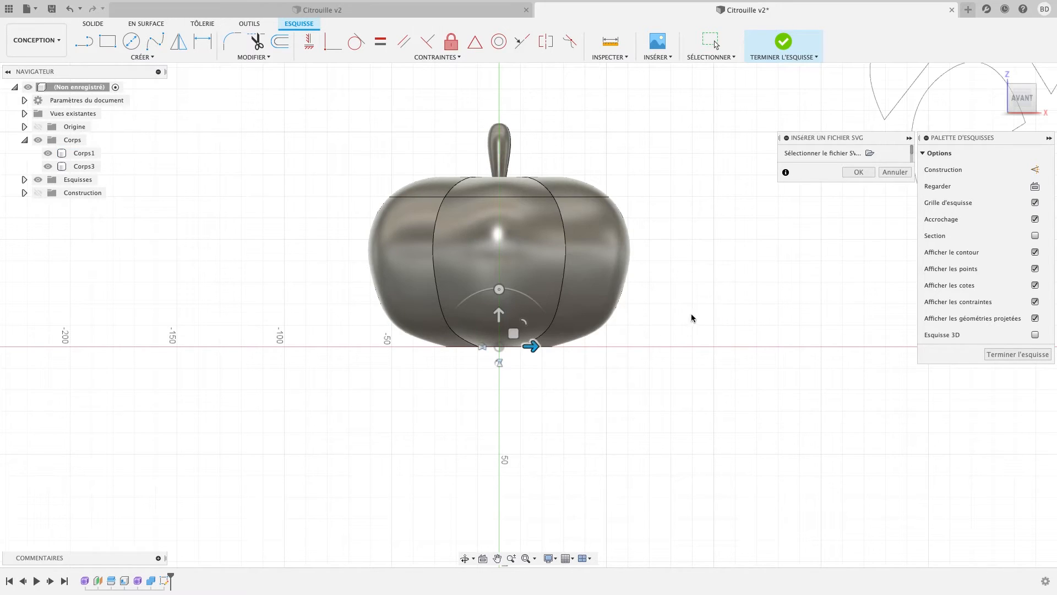
Turn the inserted face outline upright and scale it down to fit over the front of the pumpkin
scroll(718, 320, down, 4)
scroll(717, 321, down, 2)
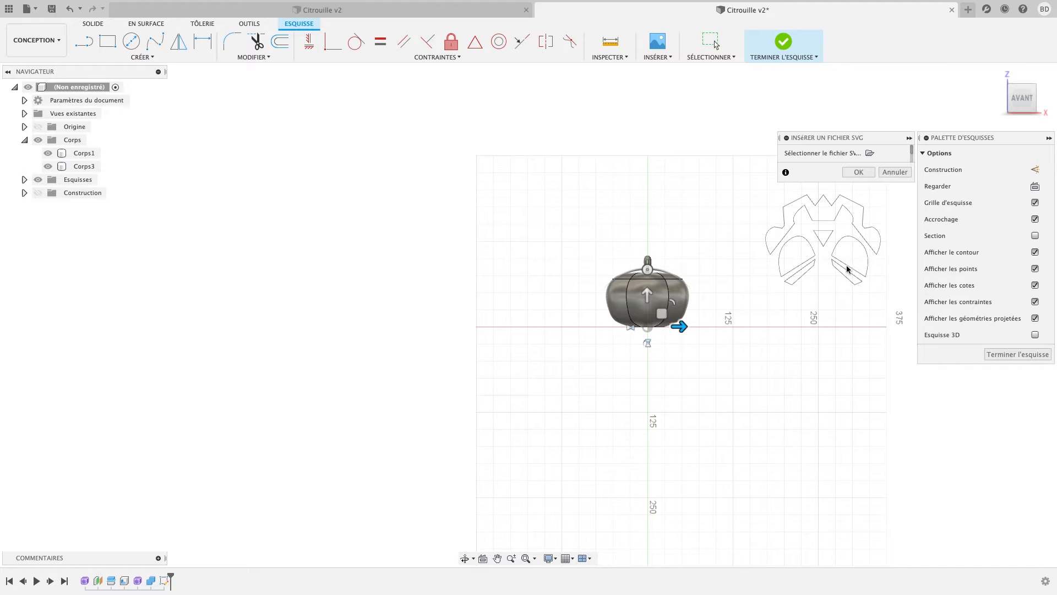
middle_drag(765, 337, 606, 324)
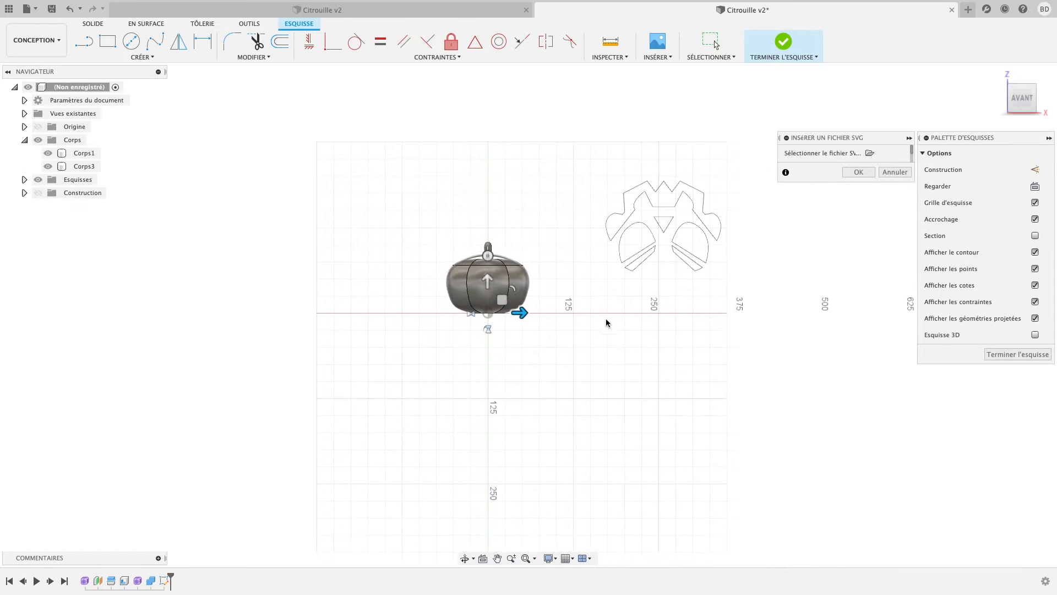
scroll(499, 301, up, 4)
drag(450, 259, 451, 373)
drag(441, 329, 567, 233)
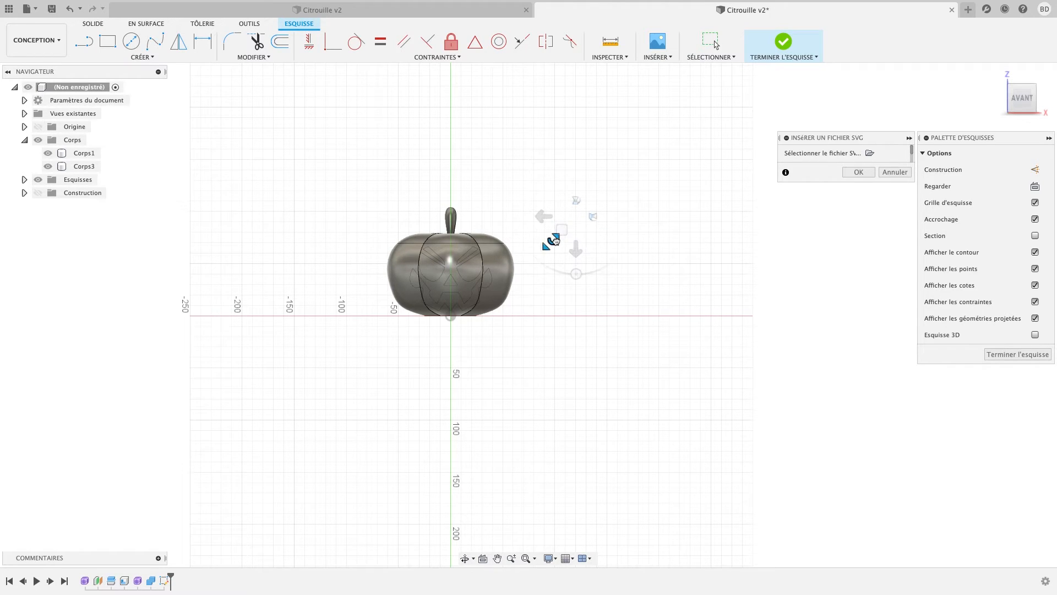
Centre the face outline on the pumpkin's vertical axis and complete the SVG insertion
scroll(478, 250, up, 5)
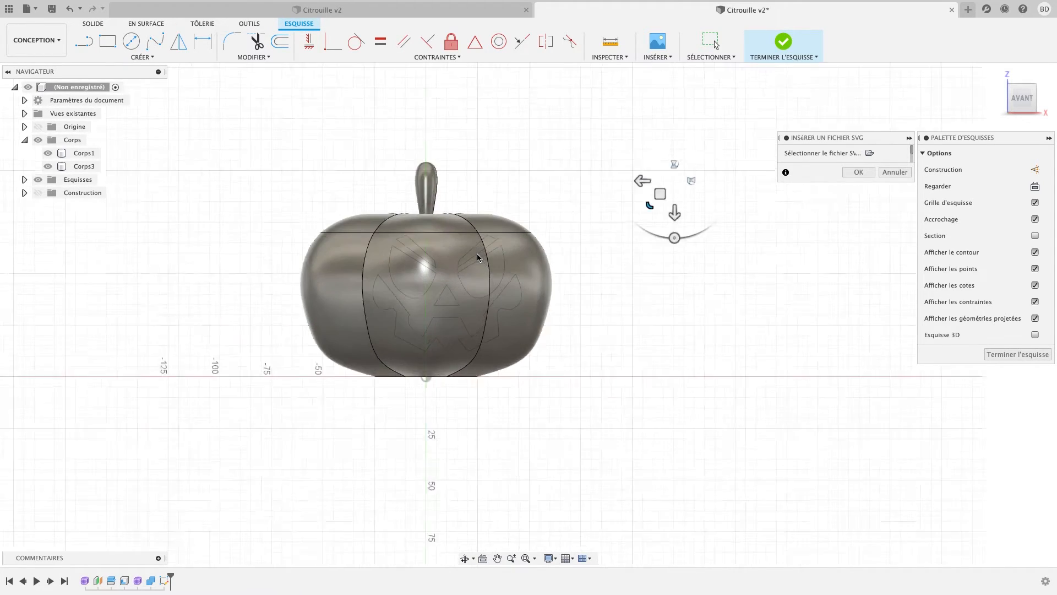
scroll(477, 257, up, 3)
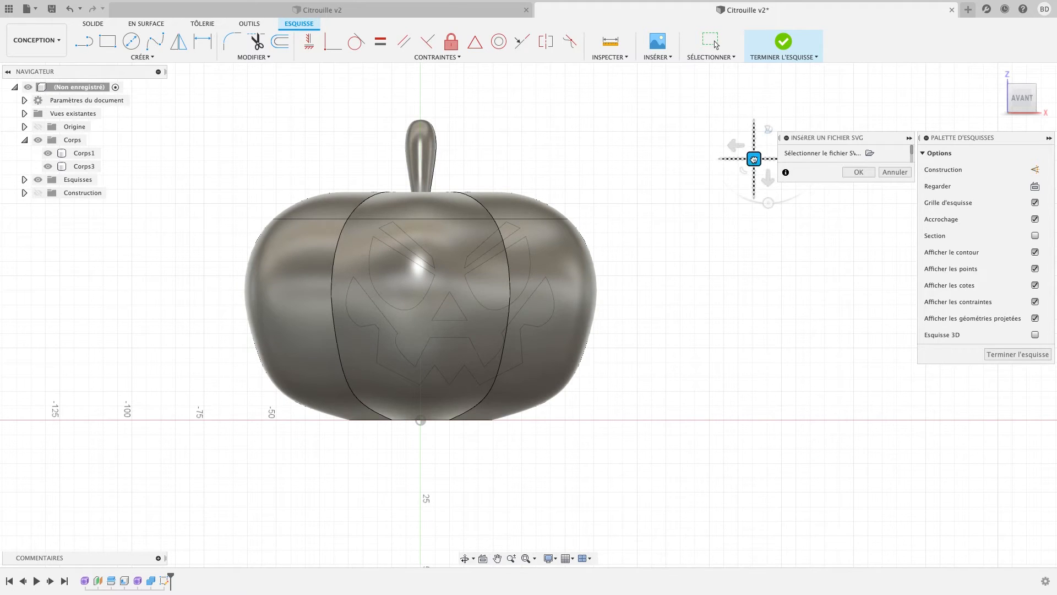
mouse_move(753, 159)
mouse_down()
mouse_move(720, 168)
mouse_move(726, 174)
mouse_up()
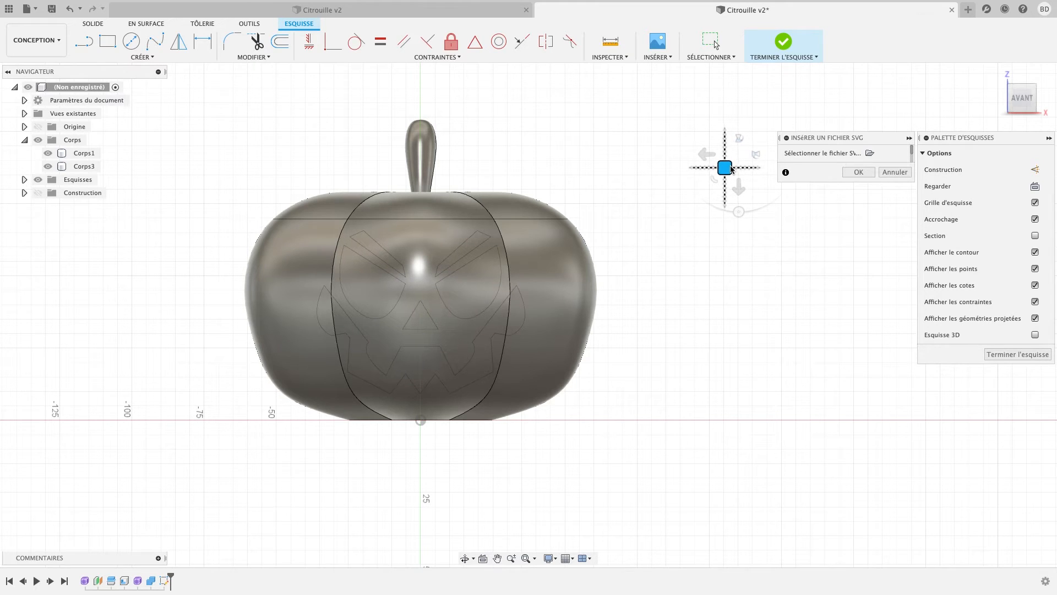
click(860, 175)
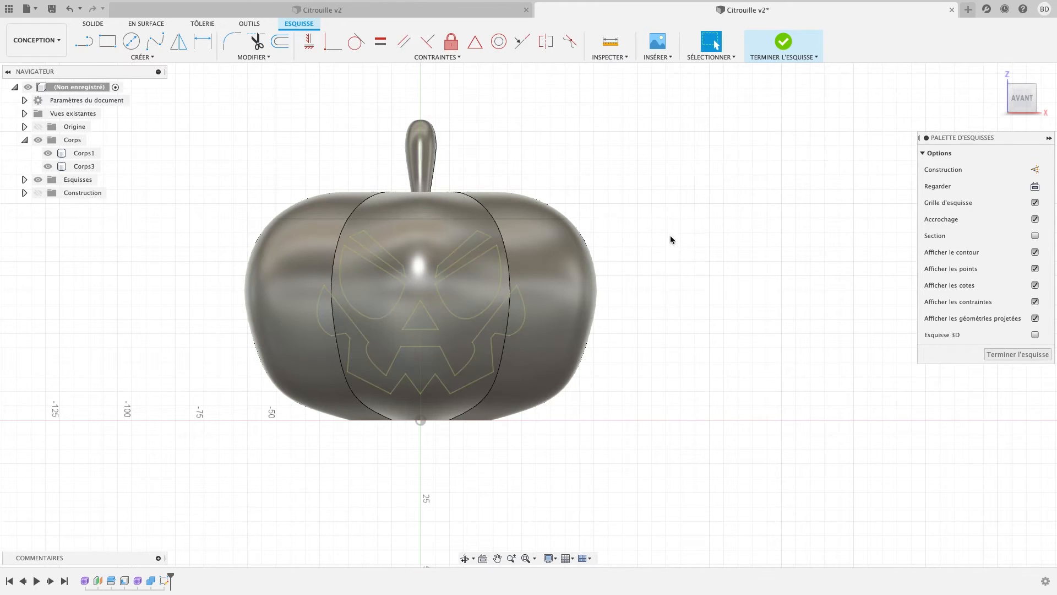
Hide the lower pumpkin body to expose the face contours inside it
mouse_move(669, 236)
shift+middle_down()
mouse_move(735, 252)
mouse_move(722, 256)
shift+middle_up()
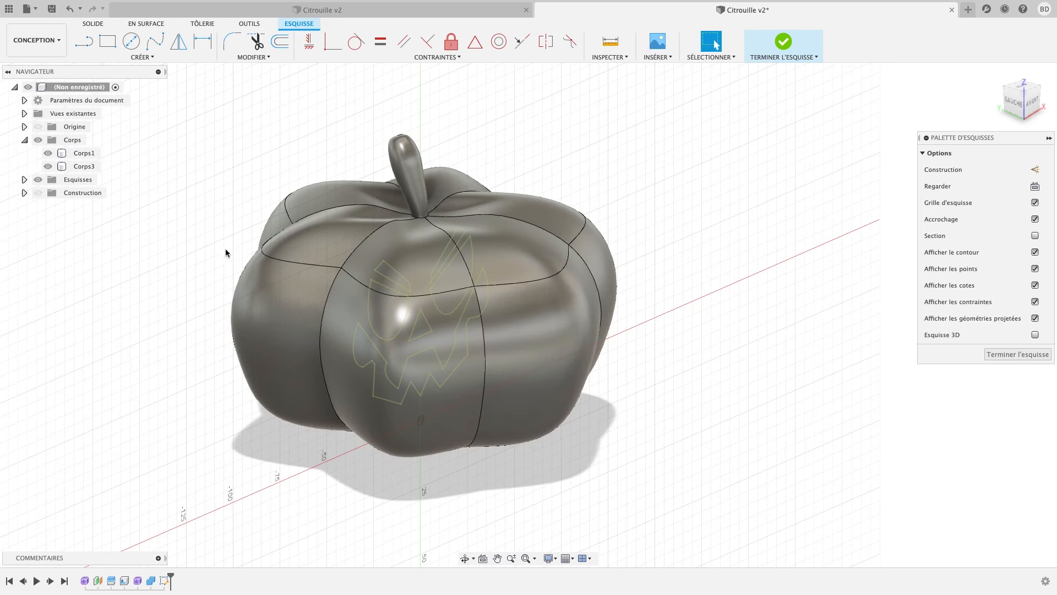
click(48, 166)
click(48, 167)
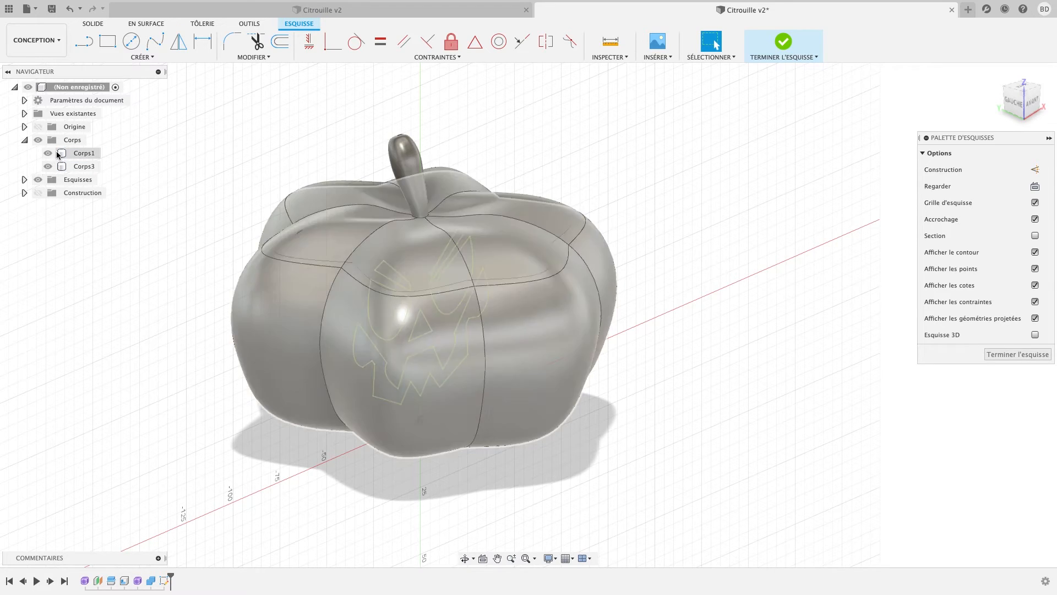
click(48, 153)
mouse_move(554, 386)
shift+middle_down()
mouse_move(547, 363)
mouse_move(609, 408)
mouse_move(602, 378)
mouse_move(534, 345)
shift+middle_up()
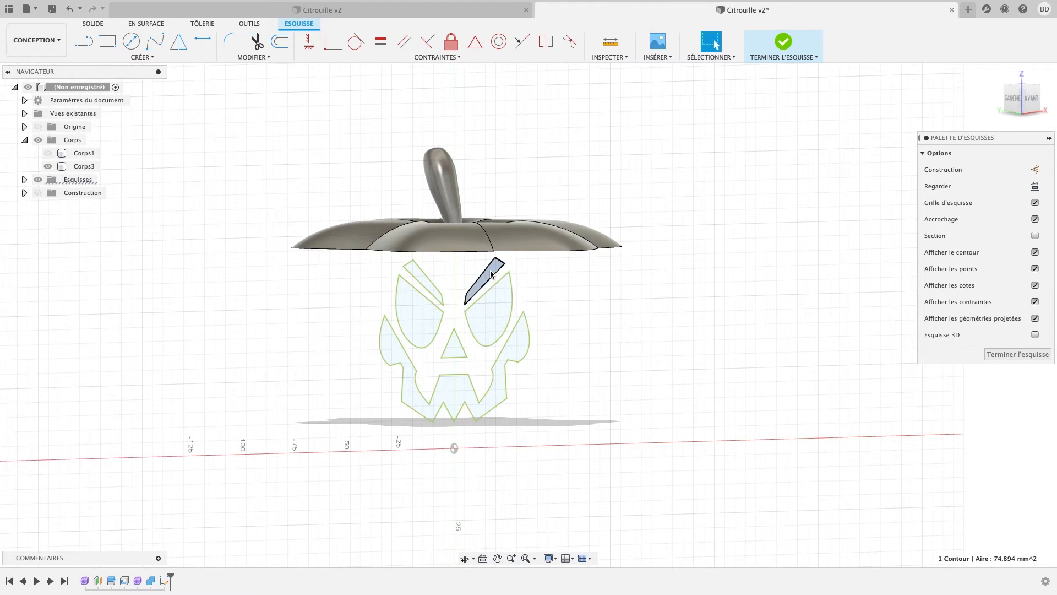
Extrude the six face contours about -114.2 mm as a cut through the front of the redisplayed lower pumpkin body
shift+click(413, 285)
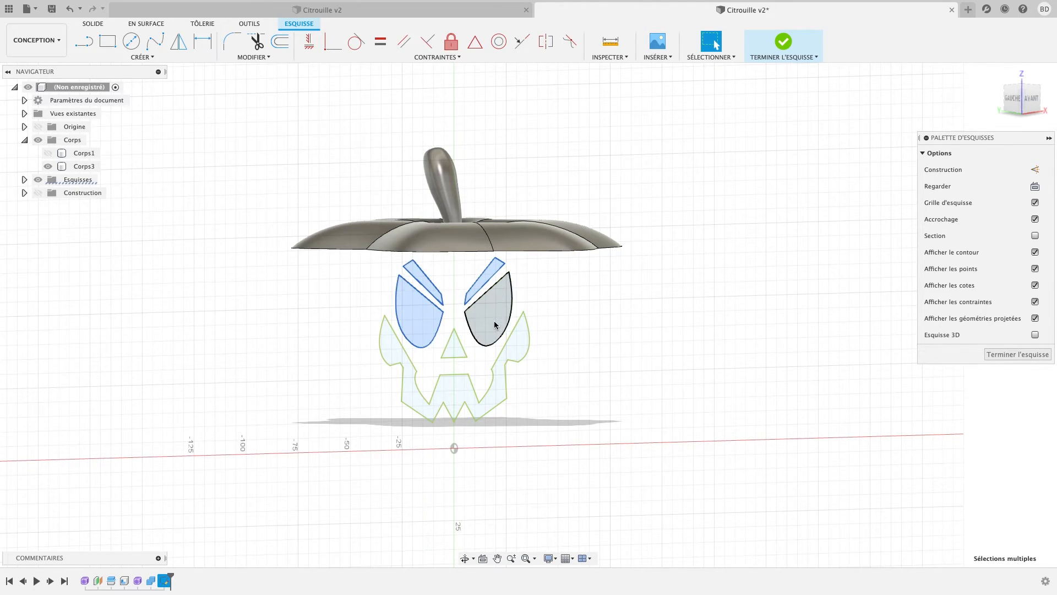
shift+click(457, 359)
key(e)
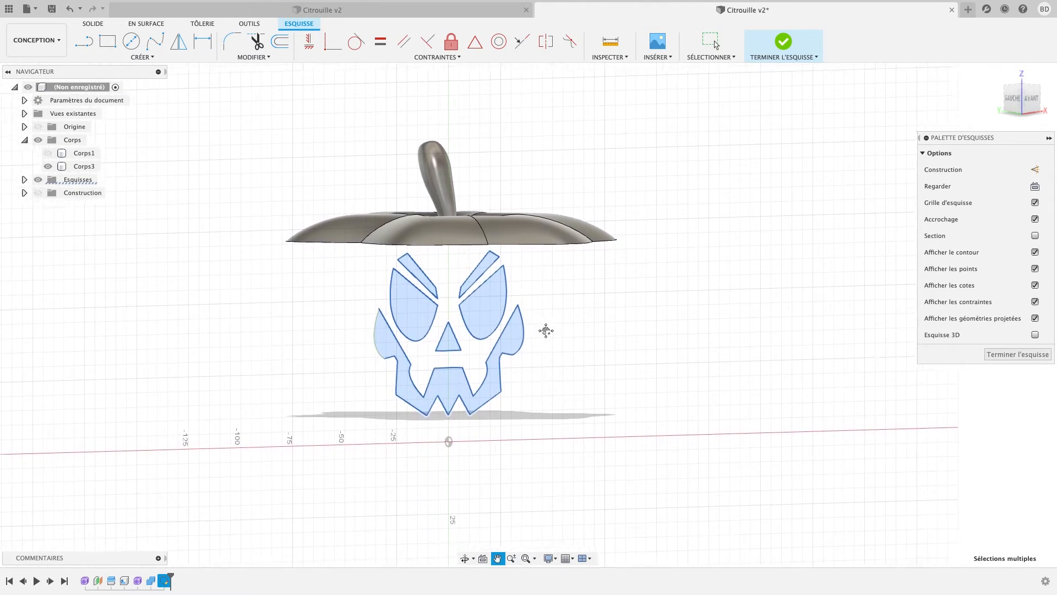
drag(439, 367, 716, 386)
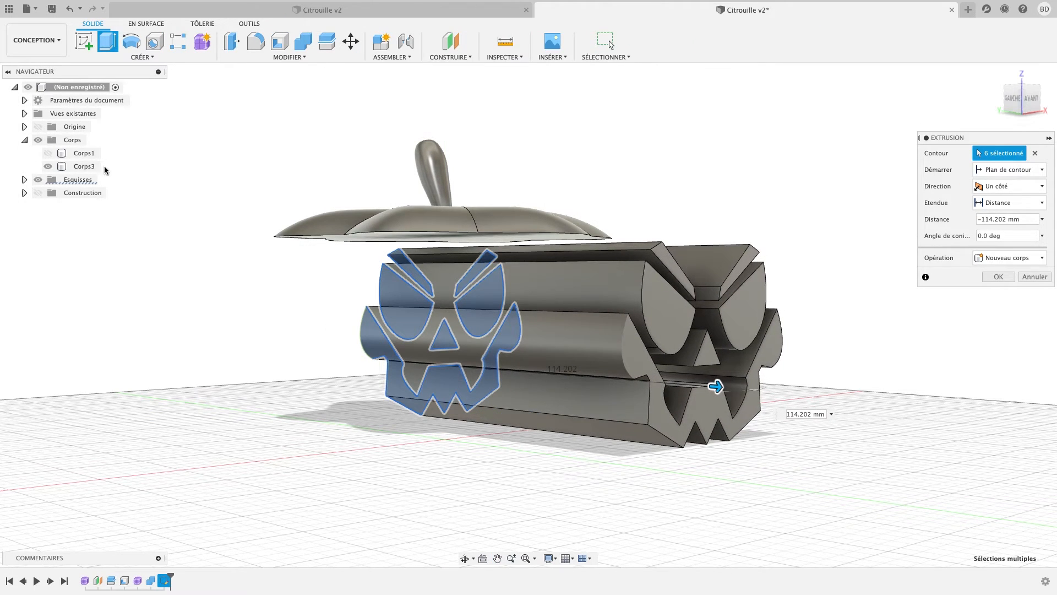
click(48, 153)
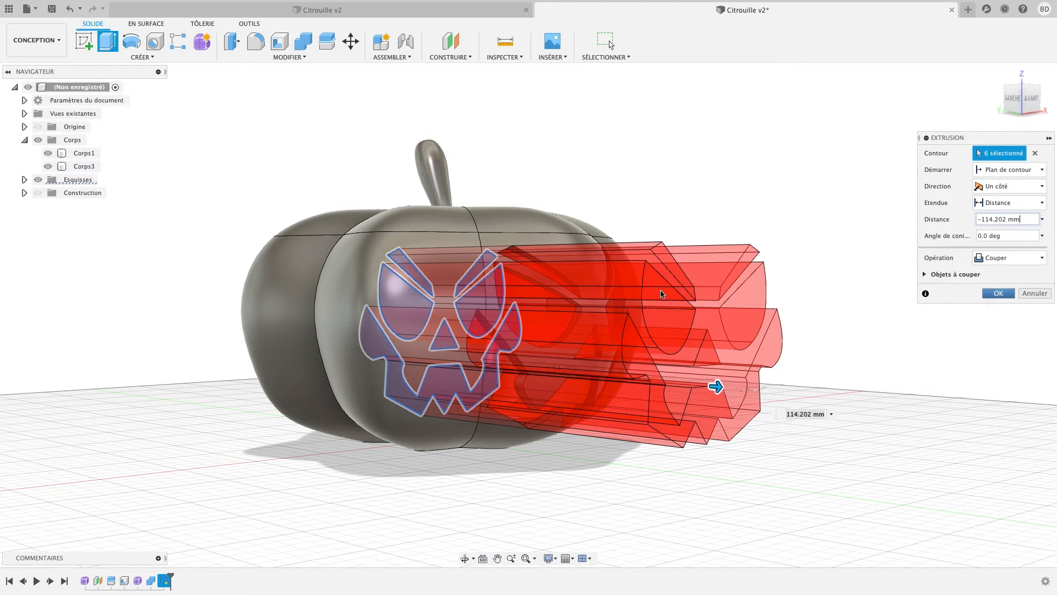
key(Return)
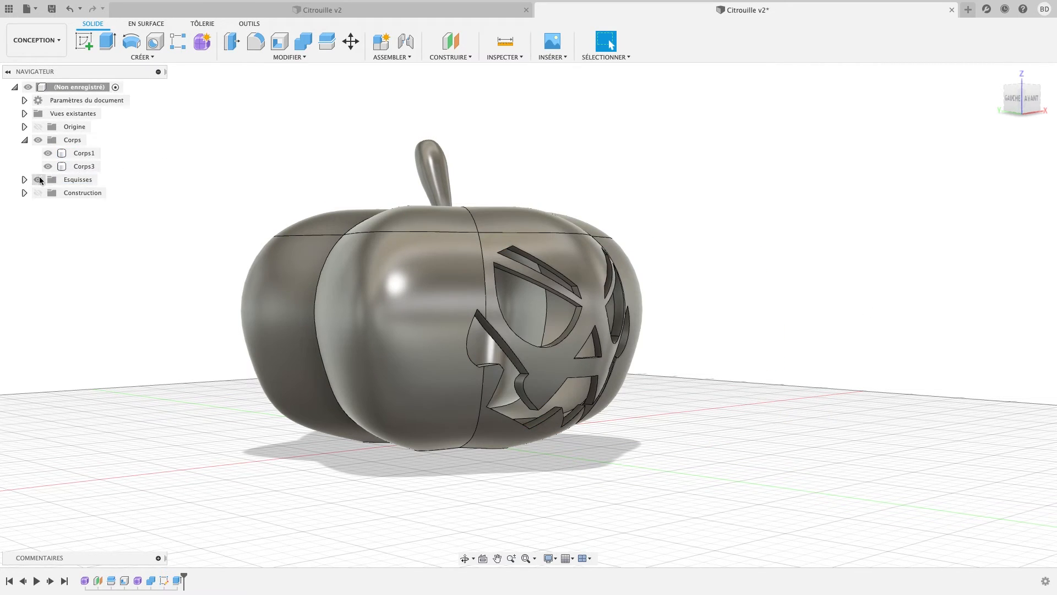
Compare the carved face with the finished orange pumpkin in the other open Citrouille v2 document
shift+middle_drag(637, 296, 477, 78)
click(339, 11)
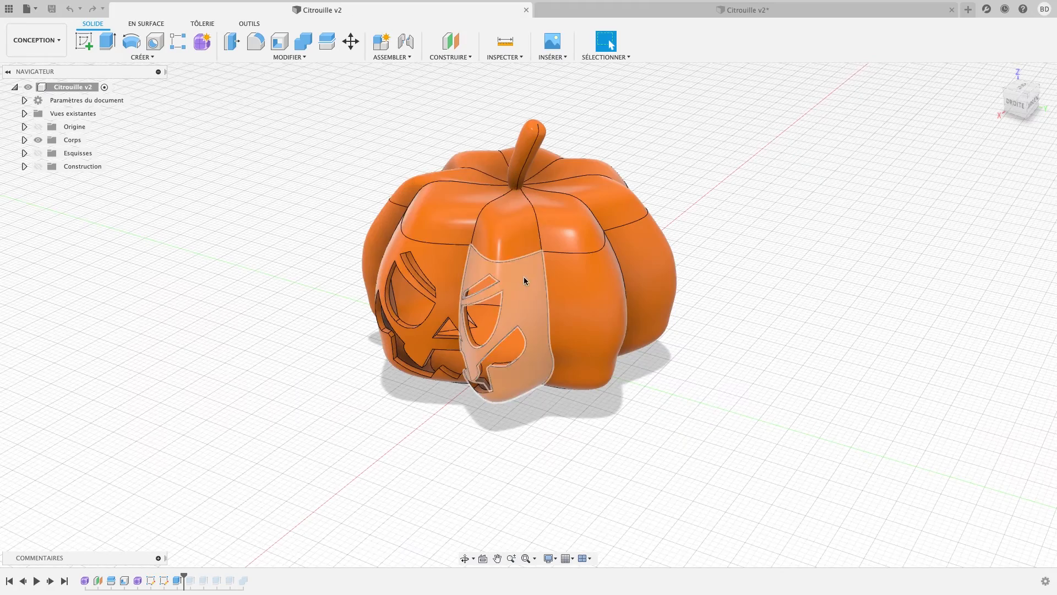
shift+middle_drag(504, 321, 558, 242)
click(696, 11)
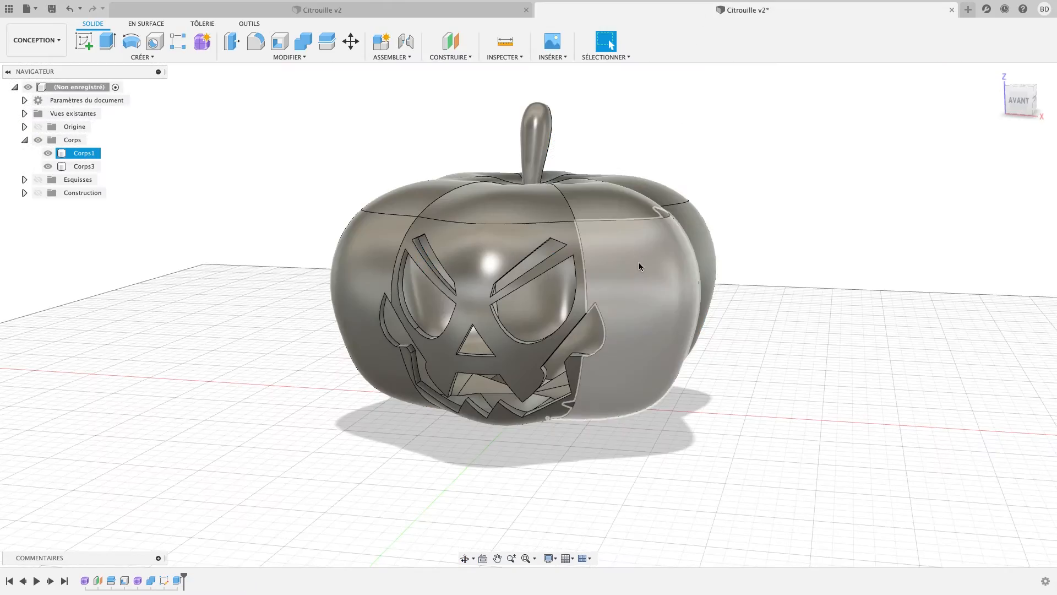
shift+middle_drag(639, 263, 619, 338)
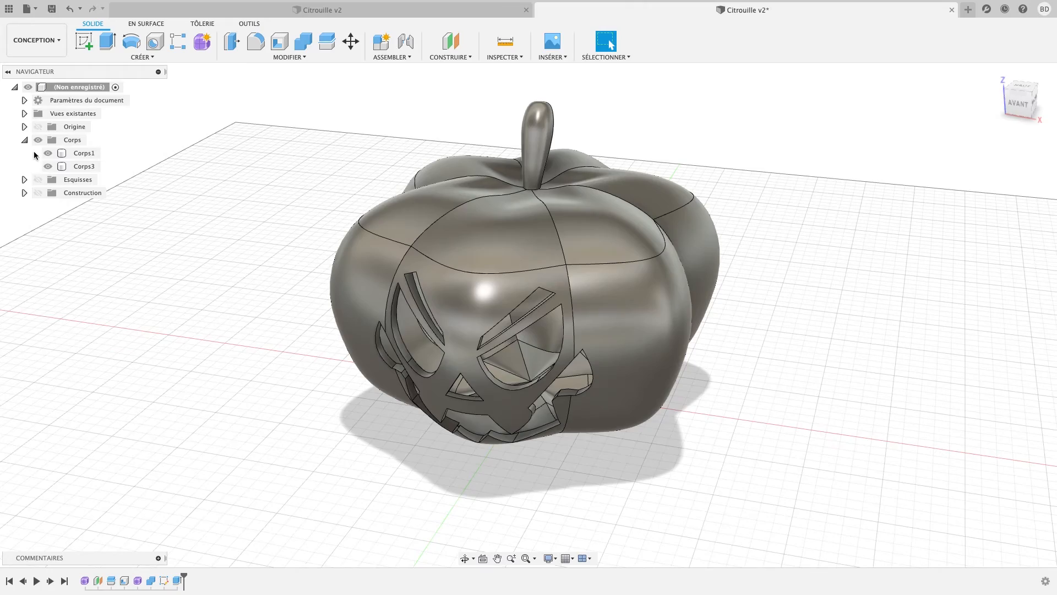
shift+middle_drag(639, 359, 641, 423)
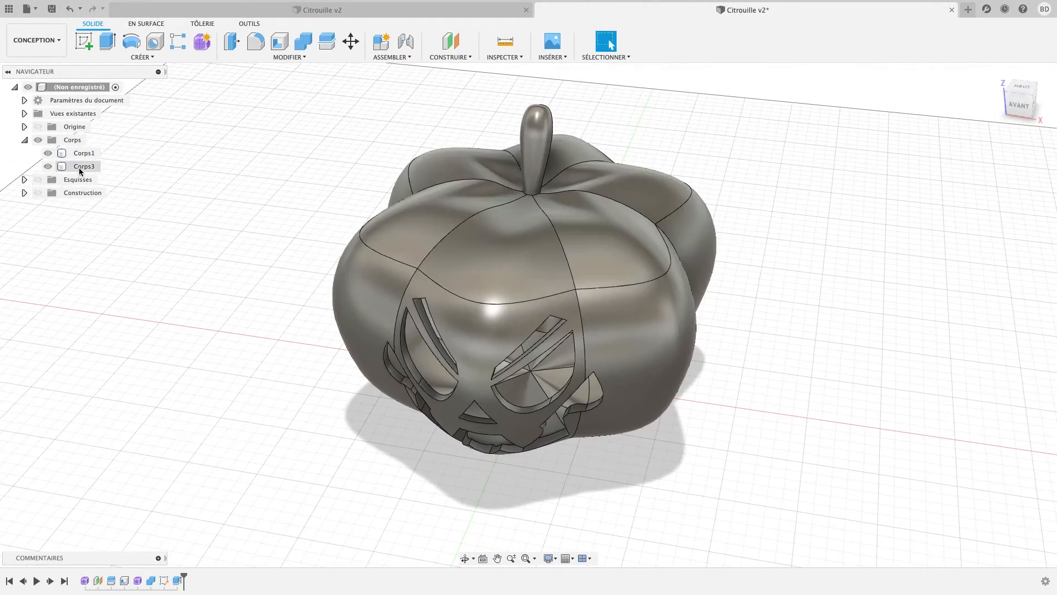
Sketch a circle about 64 mm in diameter centred on the origin, on the horizontal plane beneath the pumpkin
shift+middle_drag(205, 220, 182, 94)
click(89, 40)
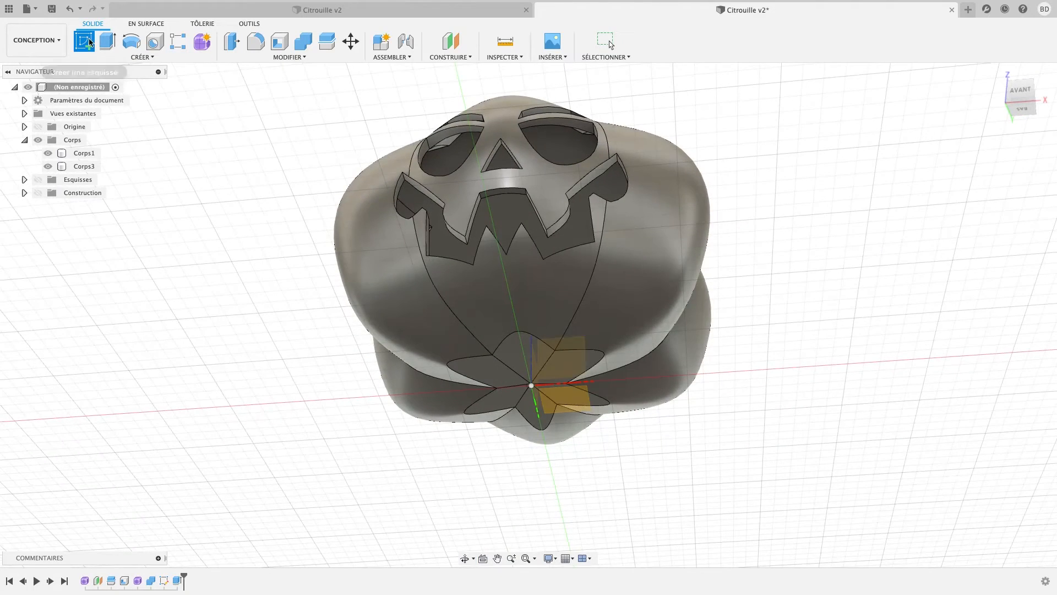
click(564, 397)
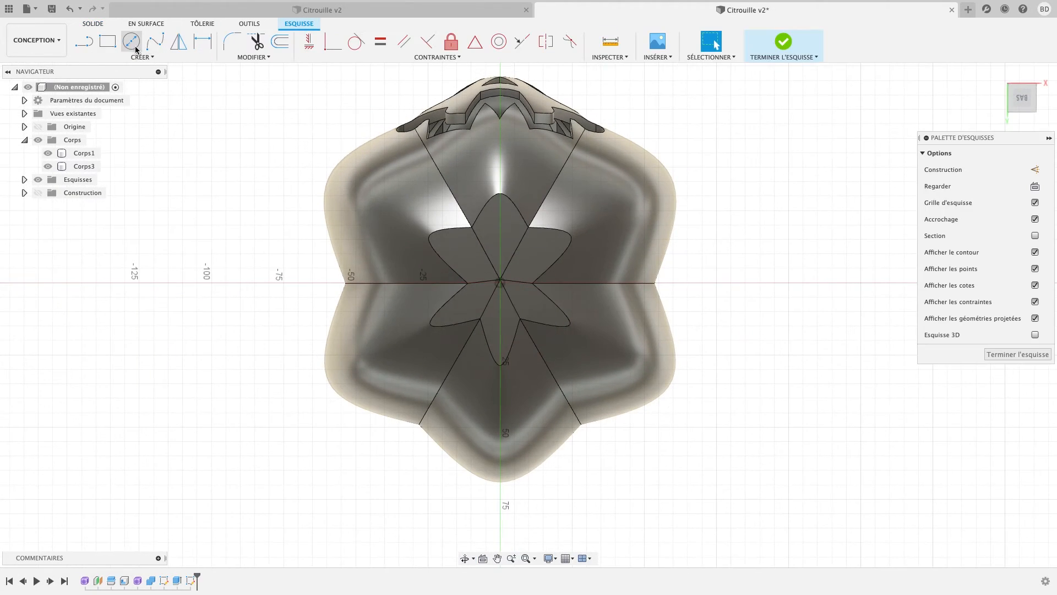
click(135, 47)
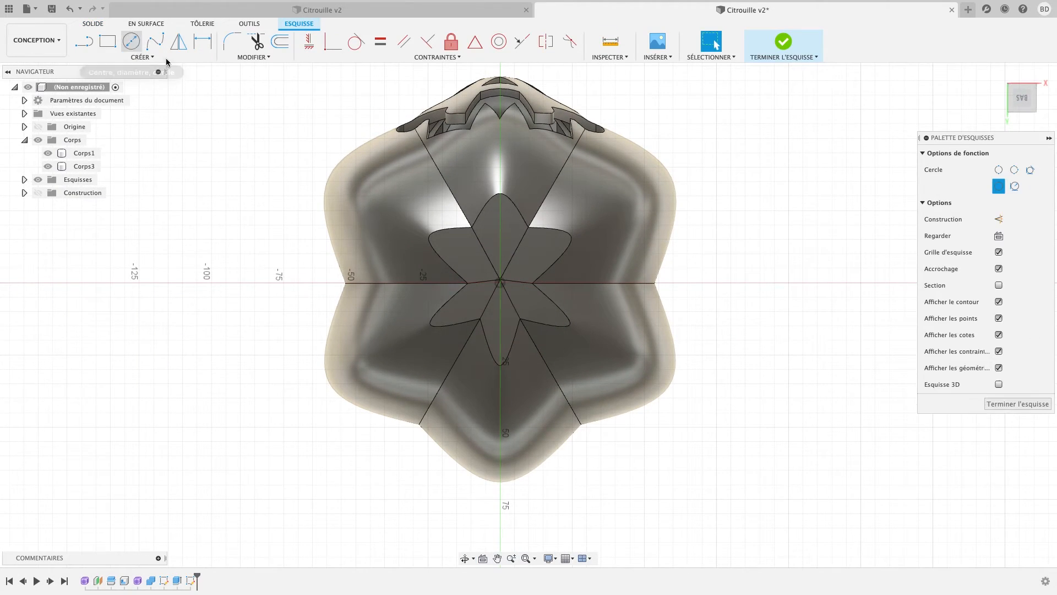
click(499, 283)
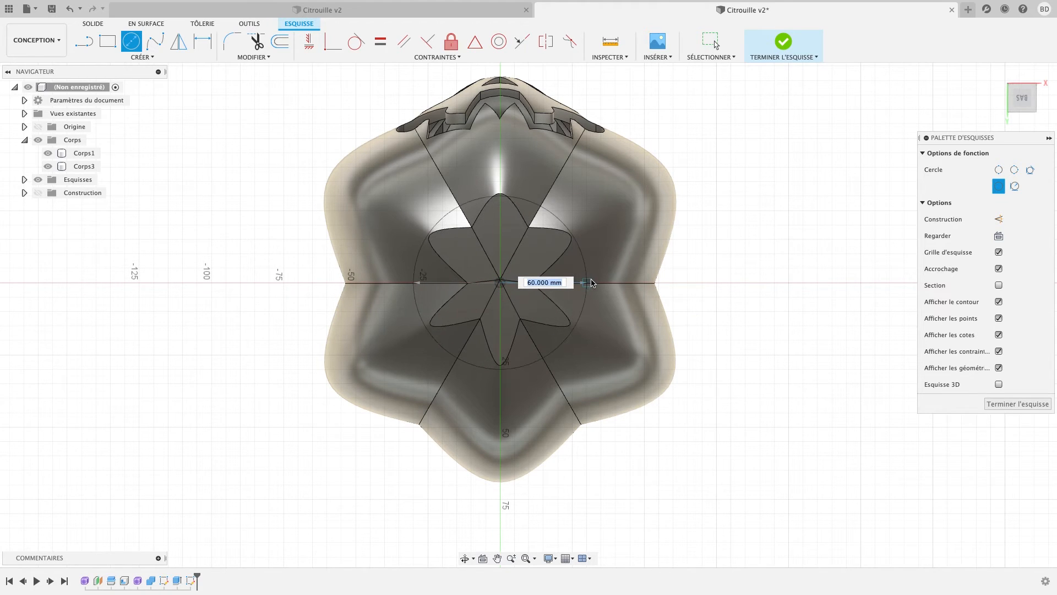
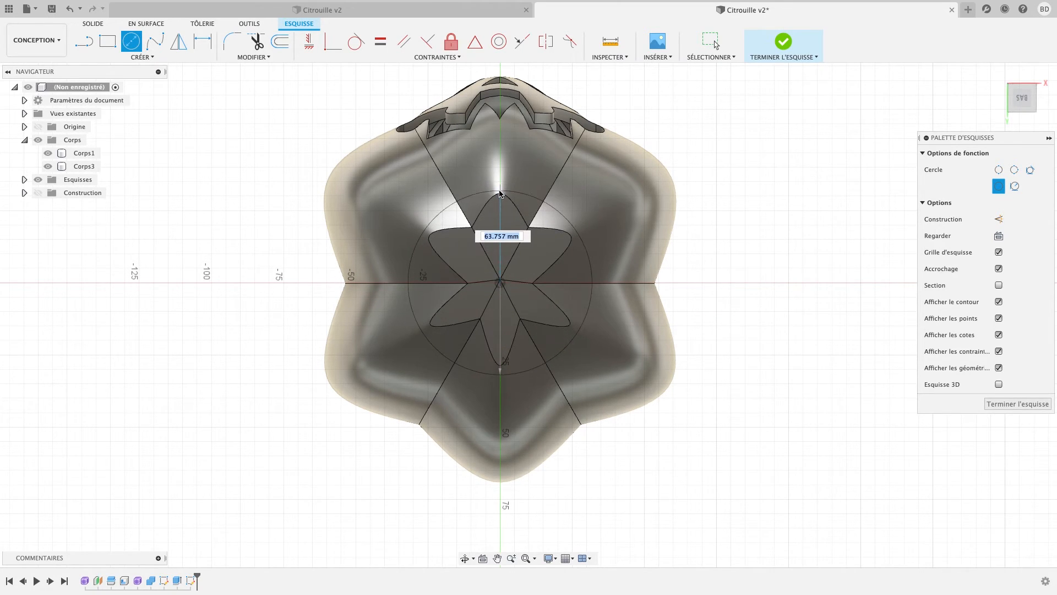
click(500, 193)
Extrude the circle beneath the pumpkin upward about 15 mm, with the operation set to join it to the body
mouse_move(709, 221)
shift+middle_down()
mouse_move(694, 276)
mouse_move(702, 303)
shift+middle_up()
scroll(538, 300, down, 2)
scroll(538, 300, up, 3)
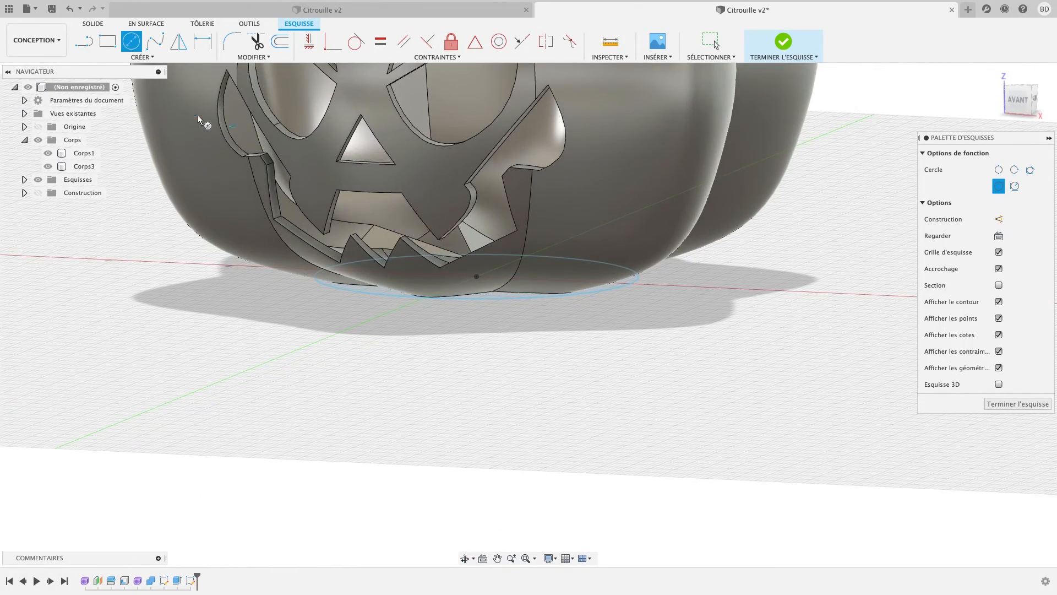
key(e)
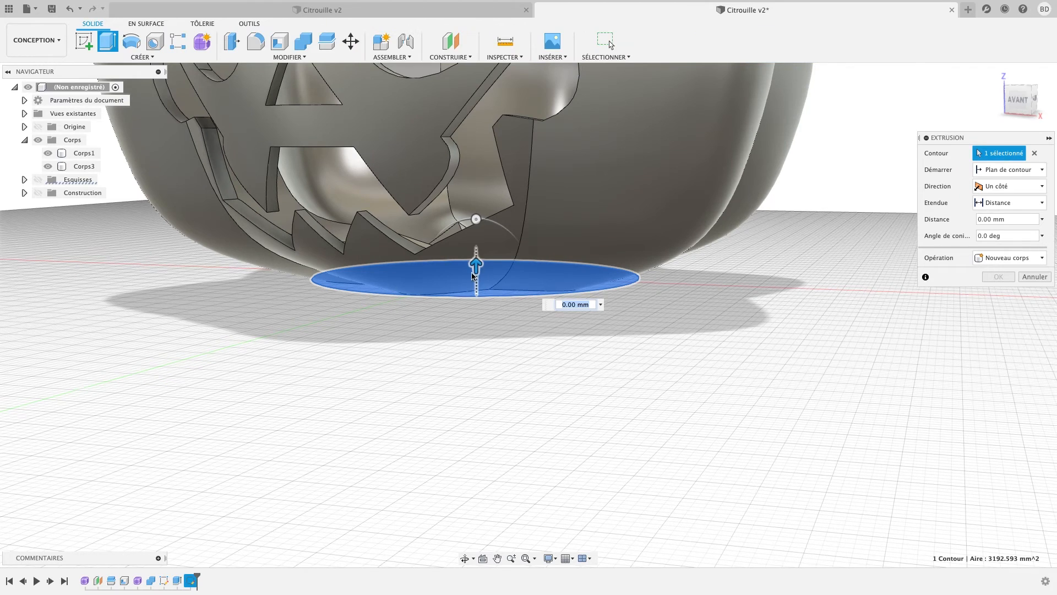
drag(473, 262, 475, 176)
click(1001, 259)
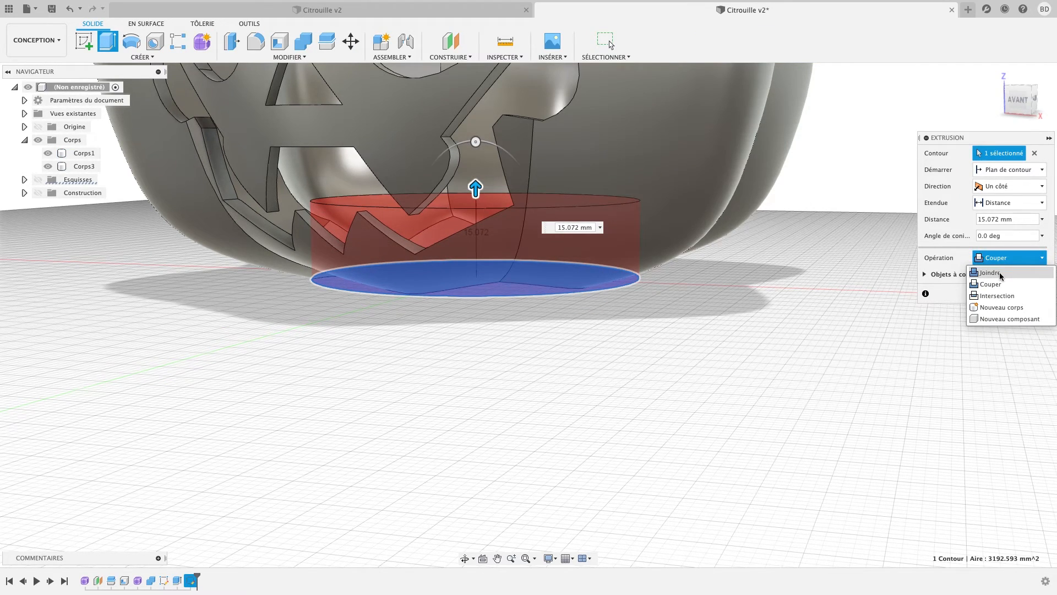
click(1001, 274)
shift+middle_drag(687, 304, 528, 267)
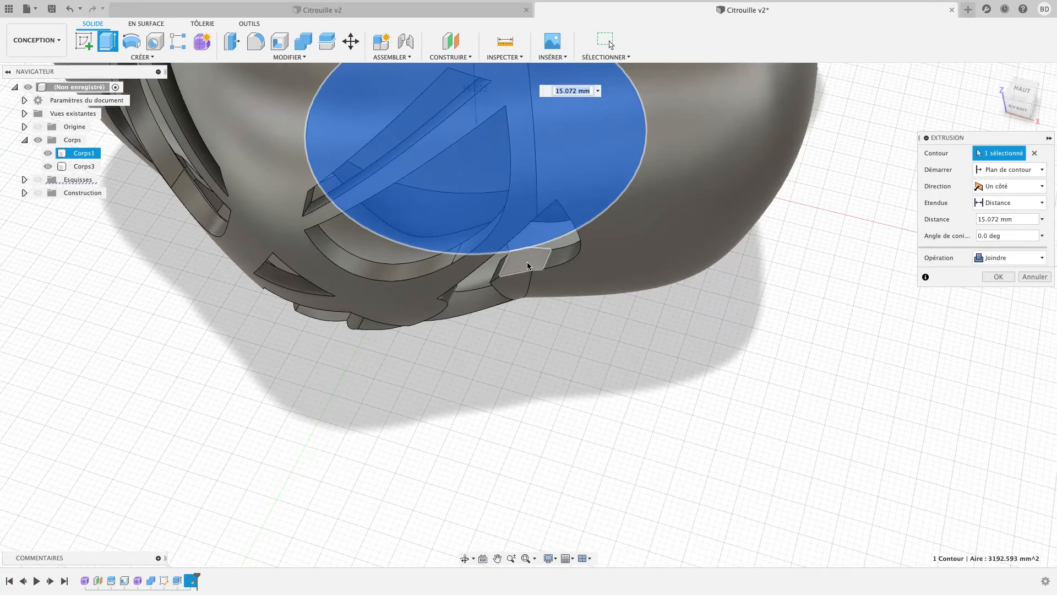
scroll(527, 266, down, 5)
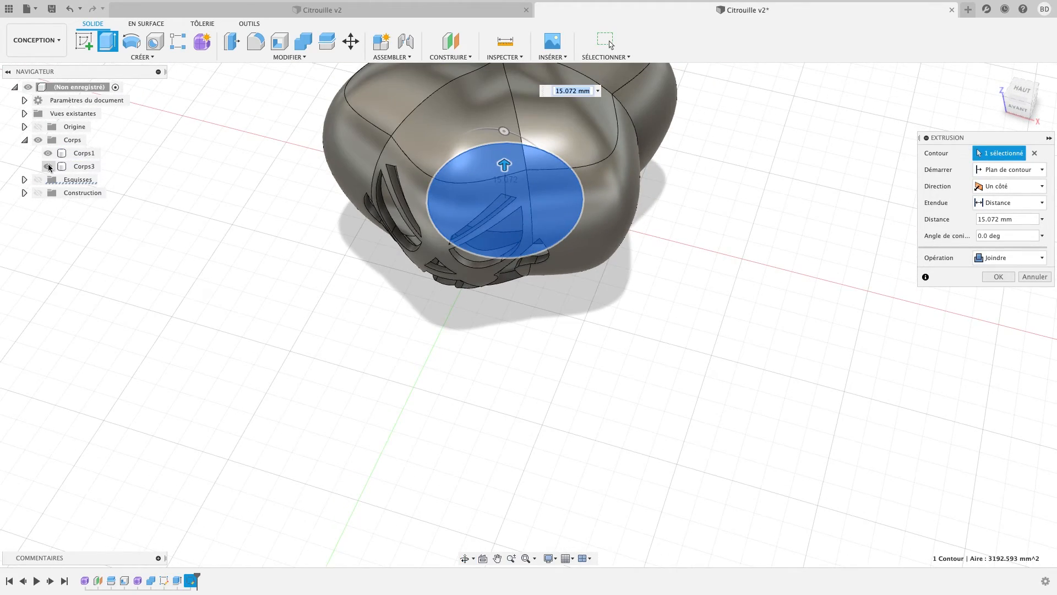
Hide the lid body and finish the joined base extrusion at a reduced height of about 5.9 mm
click(48, 153)
click(47, 167)
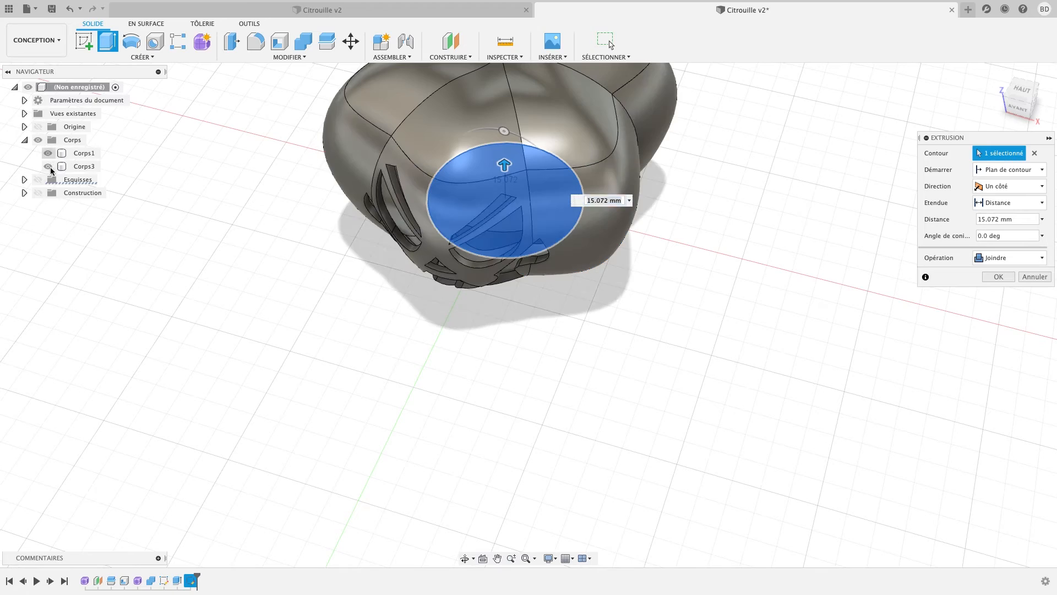
shift+middle_drag(755, 193, 660, 297)
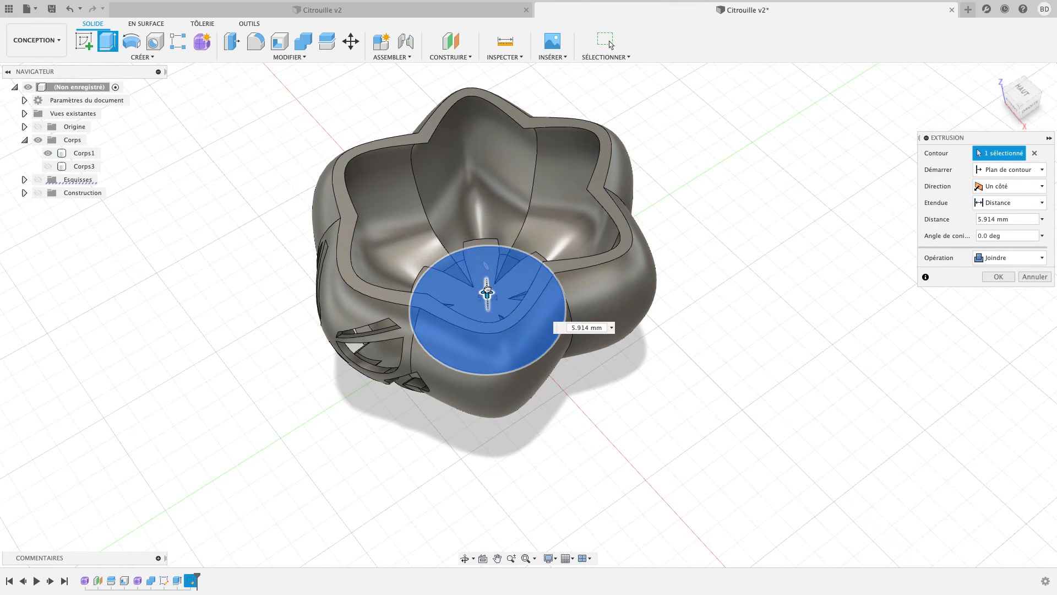
drag(487, 286, 486, 283)
click(1001, 277)
shift+middle_drag(718, 389, 734, 358)
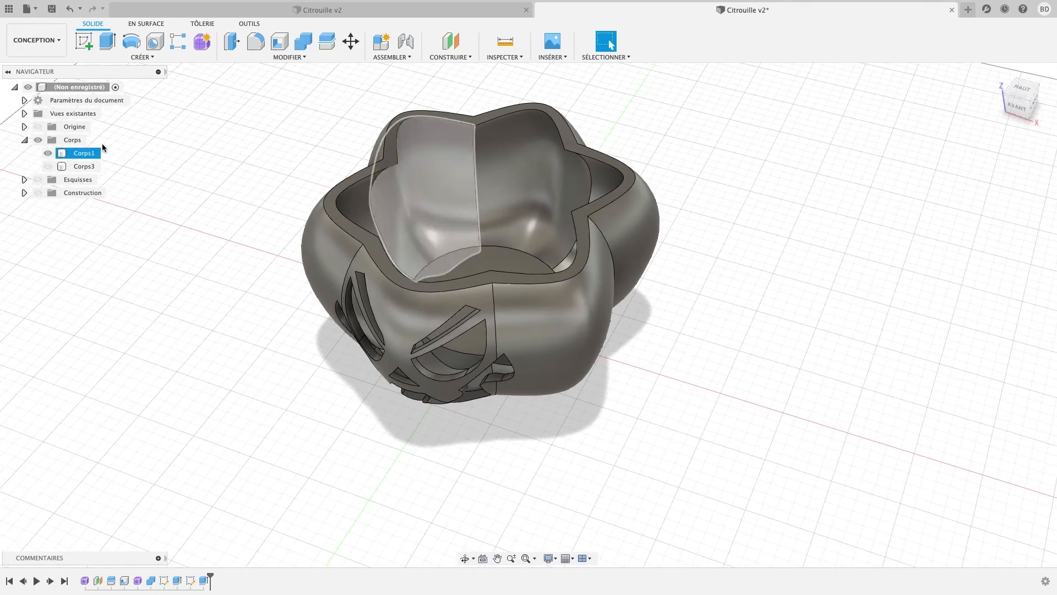
Inspect the stemmed lid on its own, and return to showing only the open lower pumpkin body
click(47, 166)
mouse_move(675, 392)
shift+middle_down()
mouse_move(670, 359)
mouse_move(668, 385)
shift+middle_up()
click(47, 154)
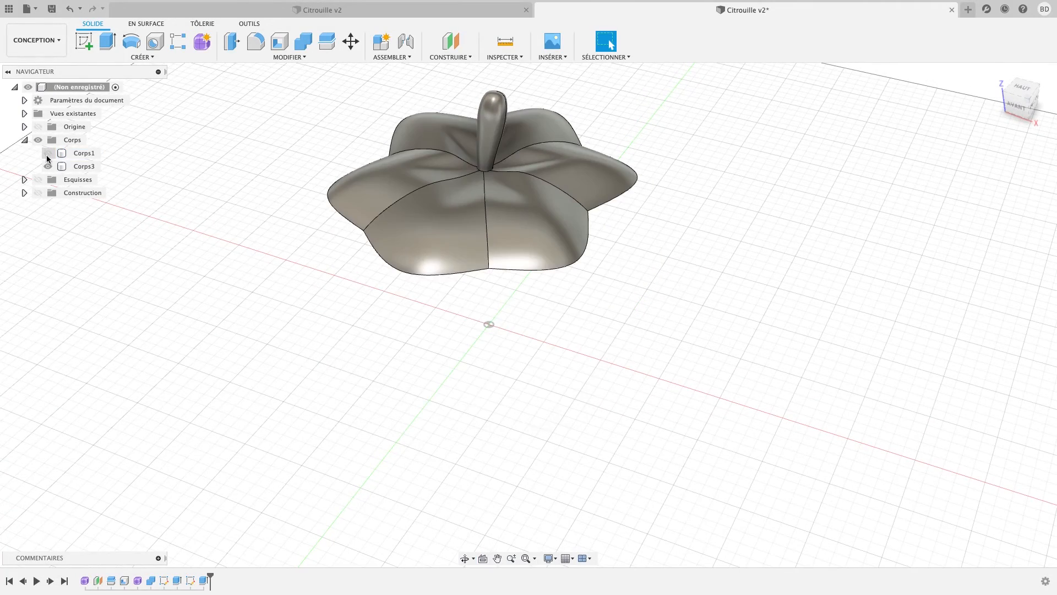
click(48, 154)
click(48, 166)
Sketch a circle about 60 mm in diameter centred on the origin, on the flat round floor inside the lower pumpkin body
shift+middle_drag(448, 271, 449, 285)
click(492, 282)
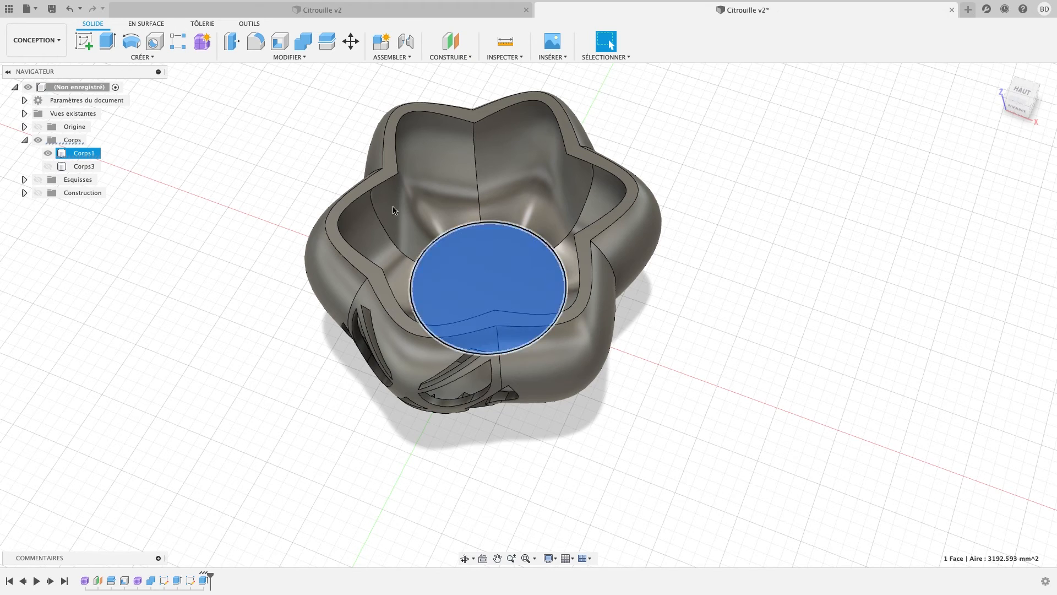
click(84, 44)
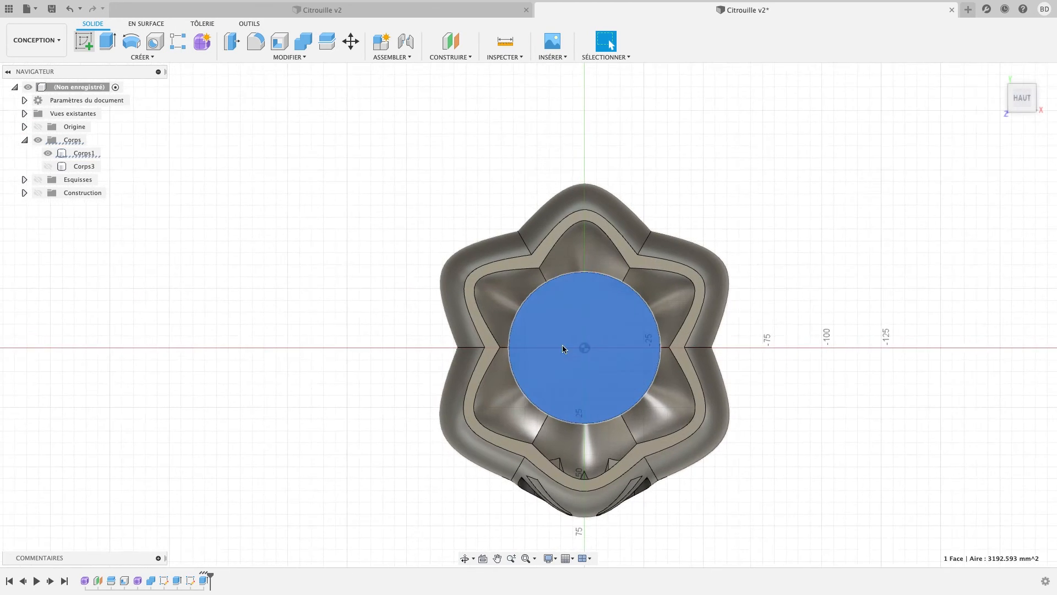
click(137, 44)
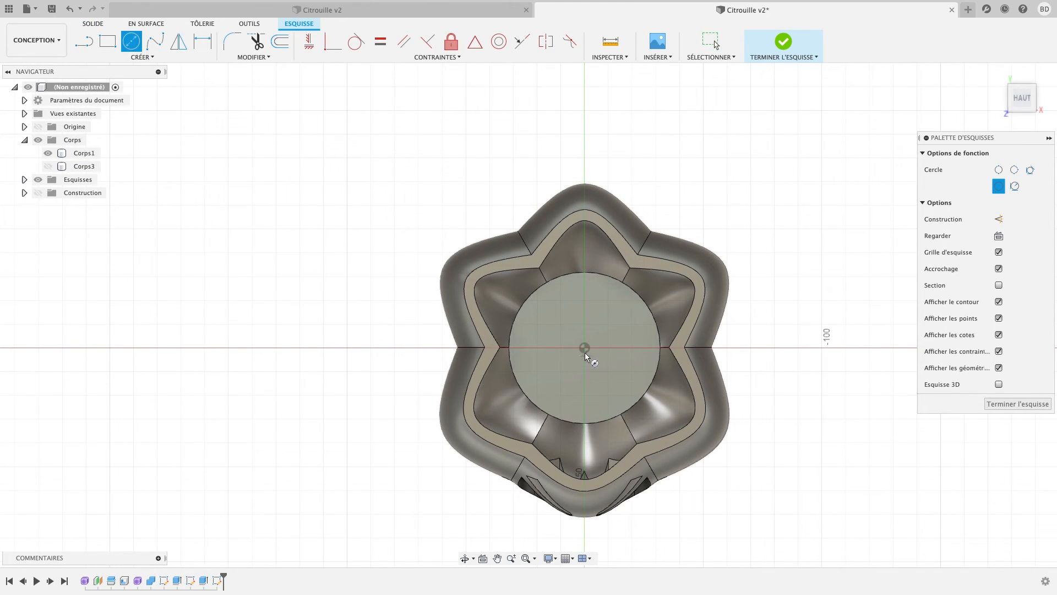
click(653, 352)
key(e)
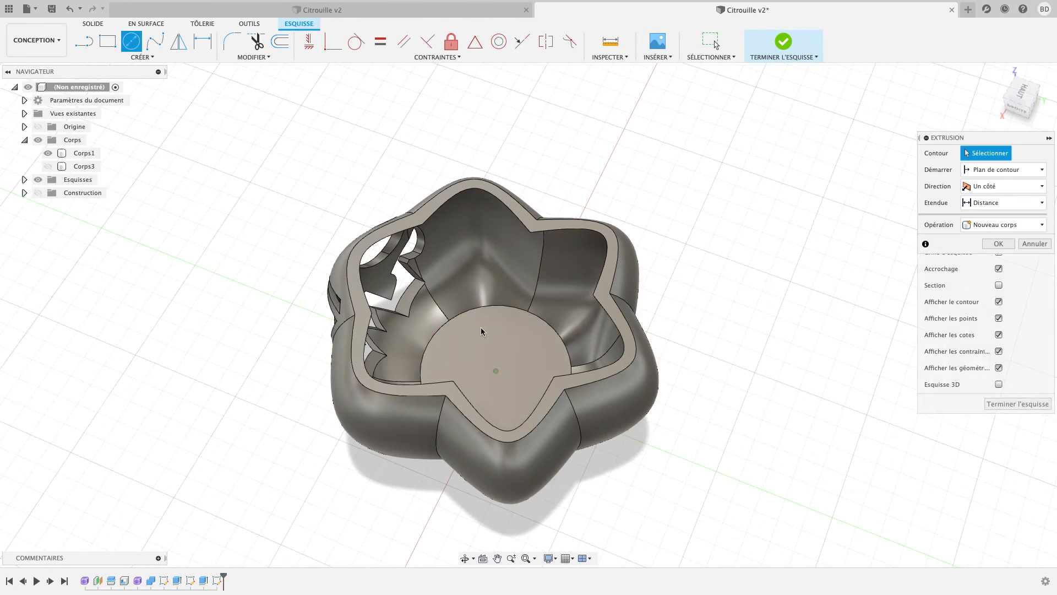
click(498, 345)
drag(498, 345, 498, 348)
shift+middle_drag(618, 361, 546, 356)
key(Escape)
Extrude the inner floor circle -3 mm as a cut, recessing the pumpkin's base
click(521, 342)
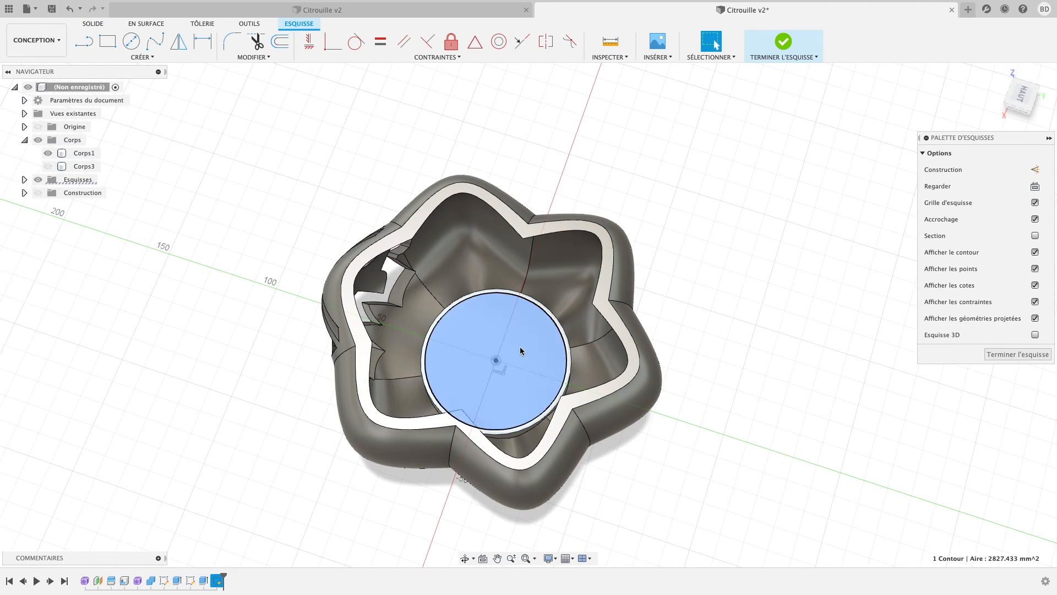
key(e)
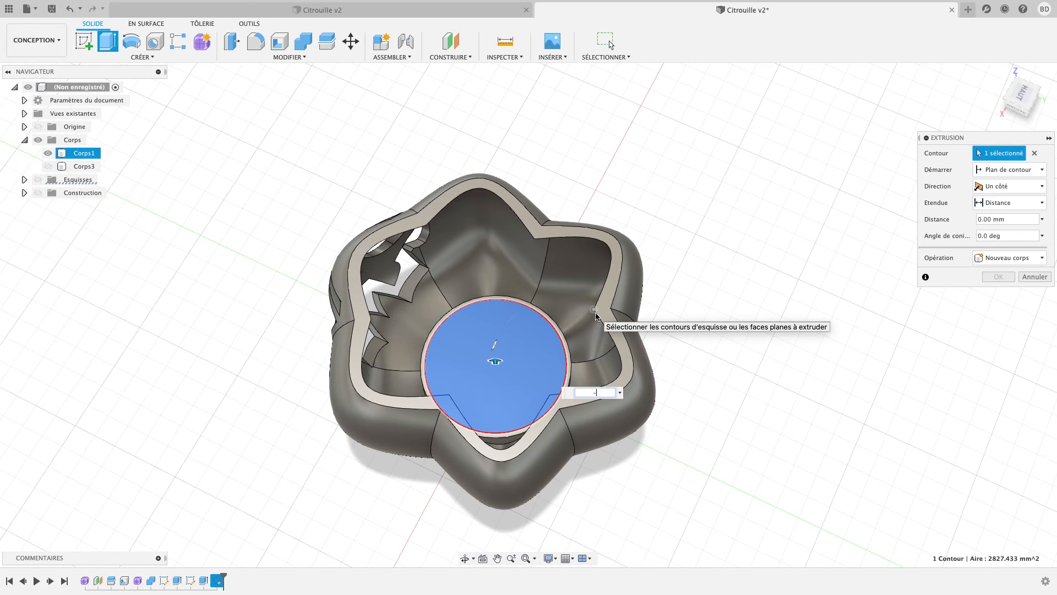
key(Return)
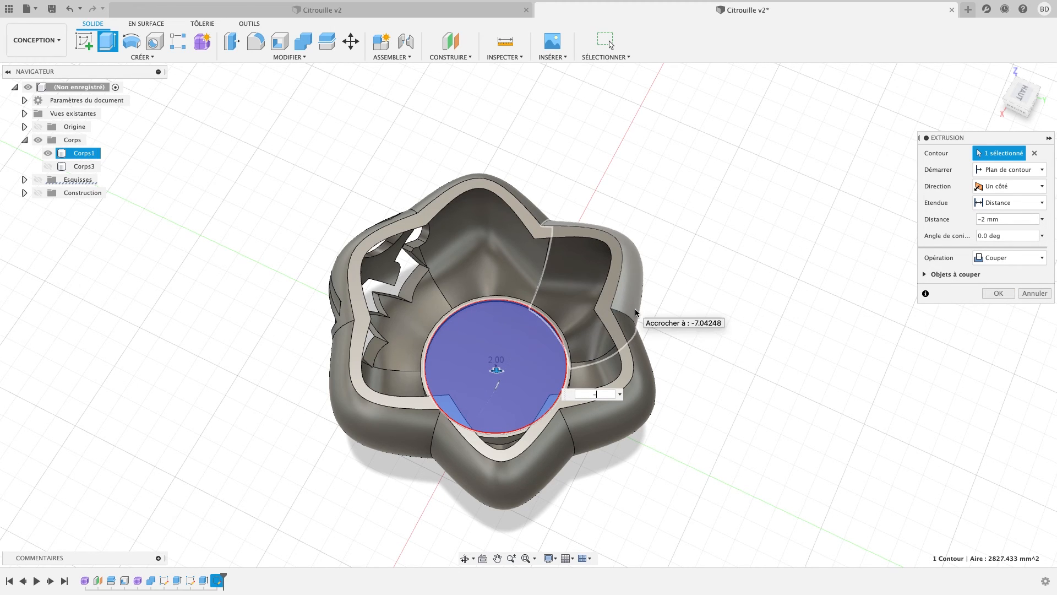
text(3)
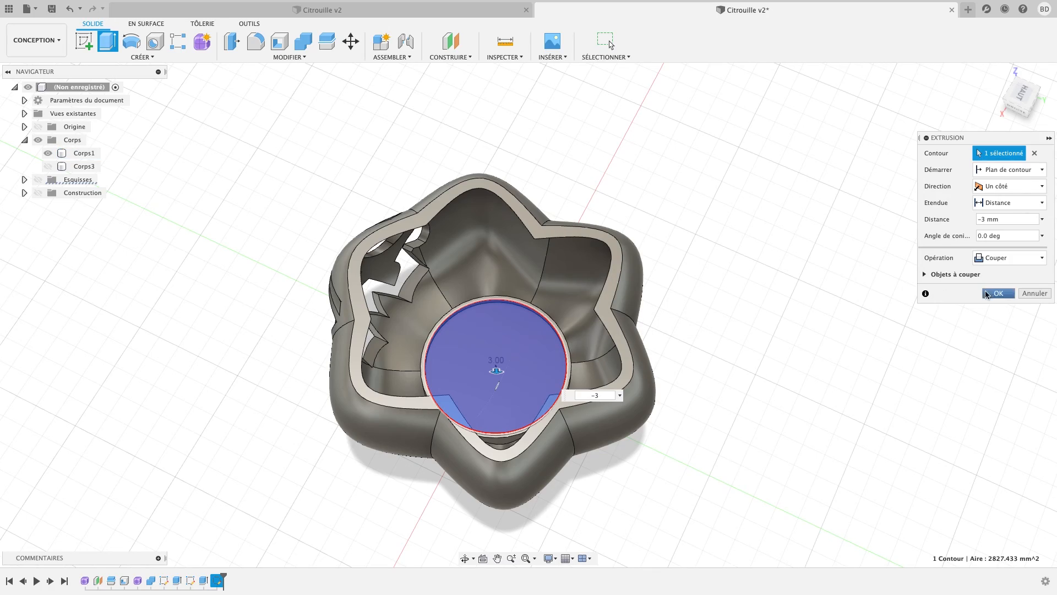
click(986, 294)
Redisplay the lid body to show the complete pumpkin from the front
shift+middle_drag(628, 325, 702, 267)
click(47, 166)
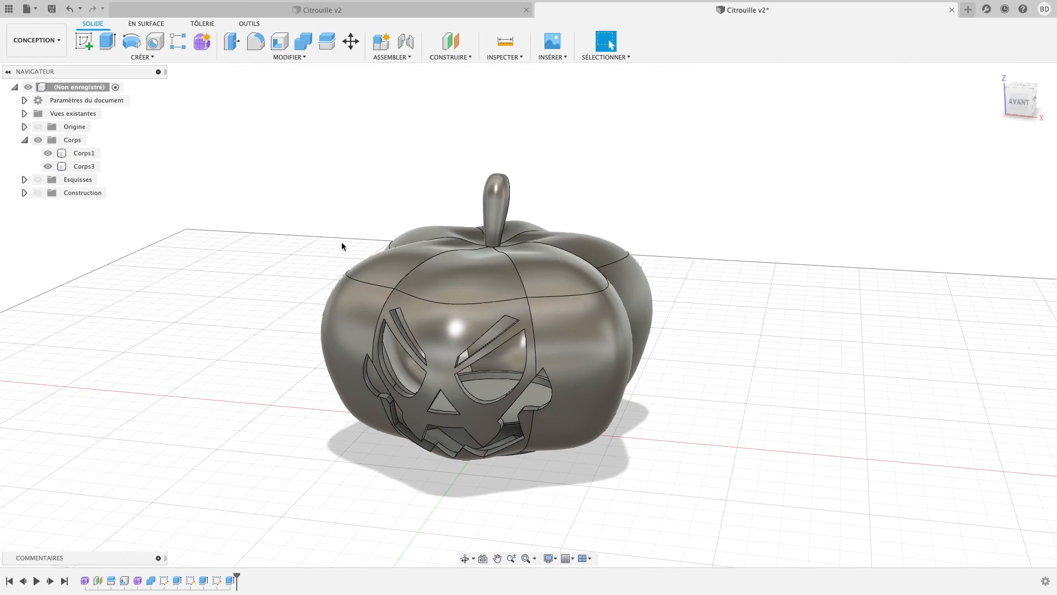
shift+middle_drag(716, 441, 741, 444)
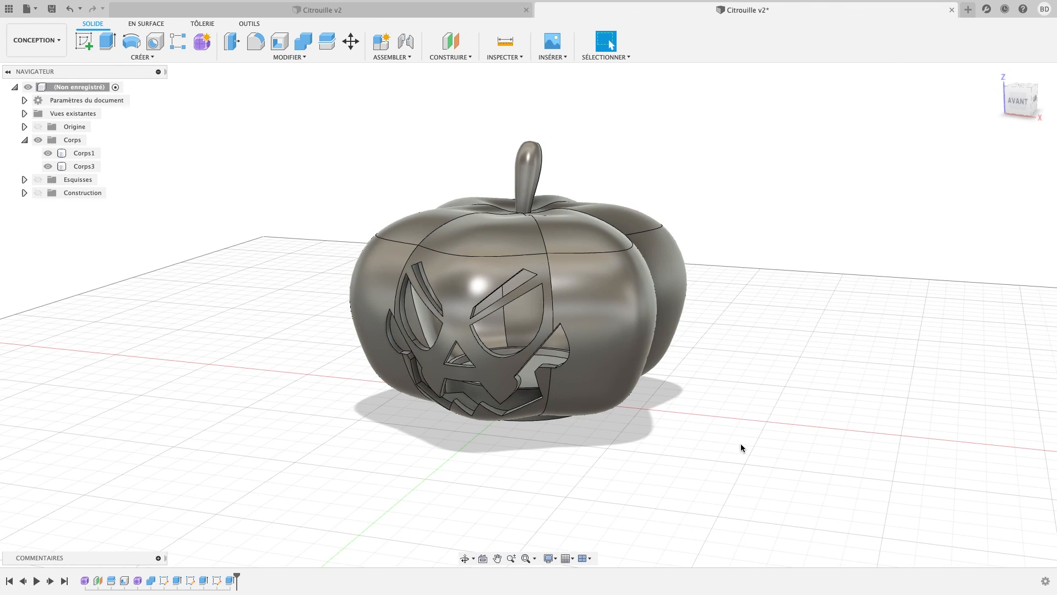